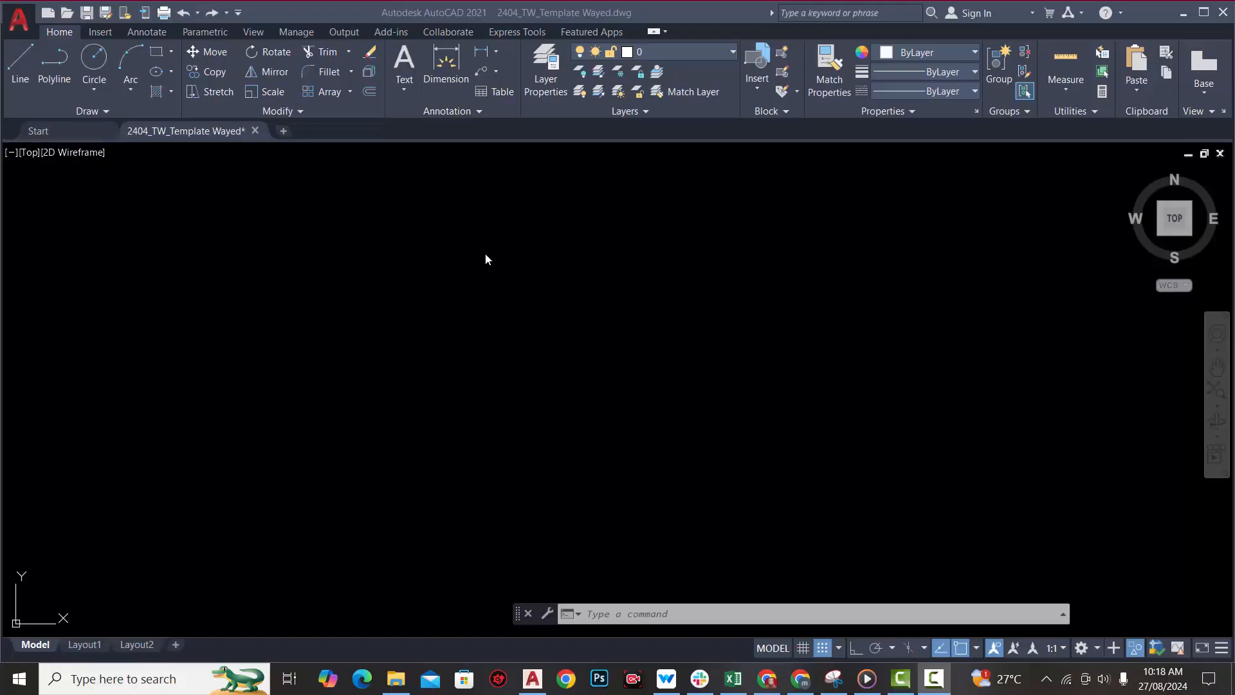
- Start a single-line text in the empty drawing area with a height of about 52.7 and a rotation angle of 0
click(408, 85)
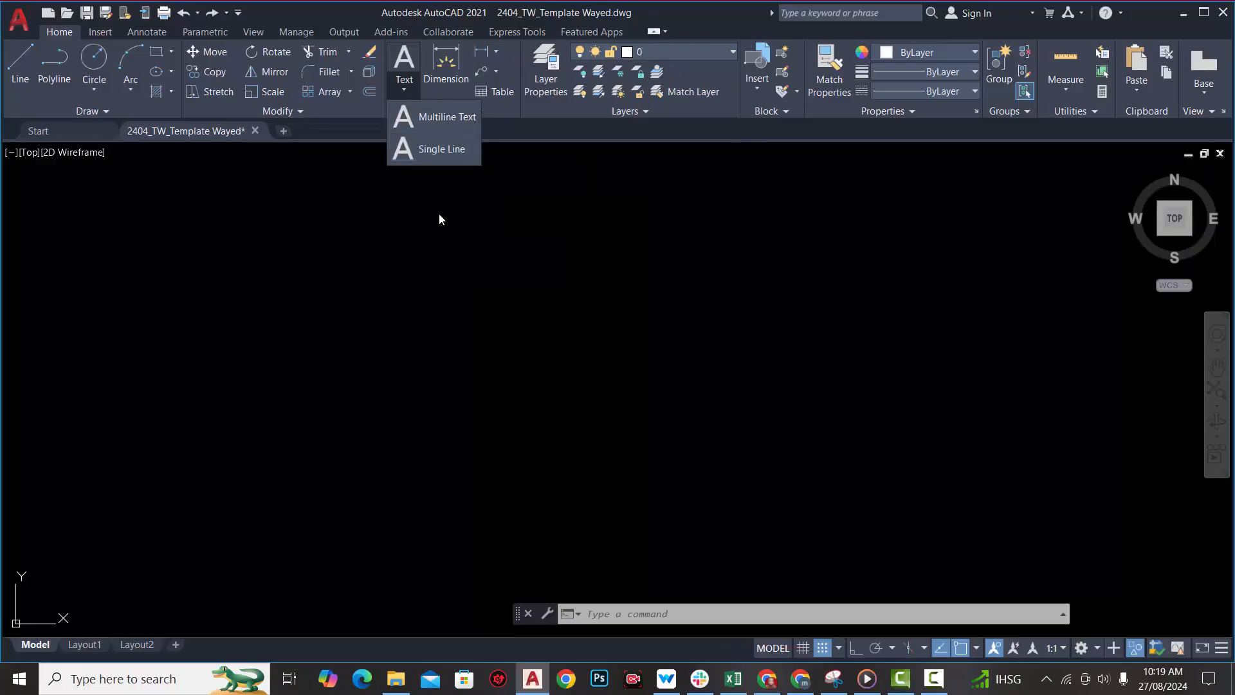
click(443, 151)
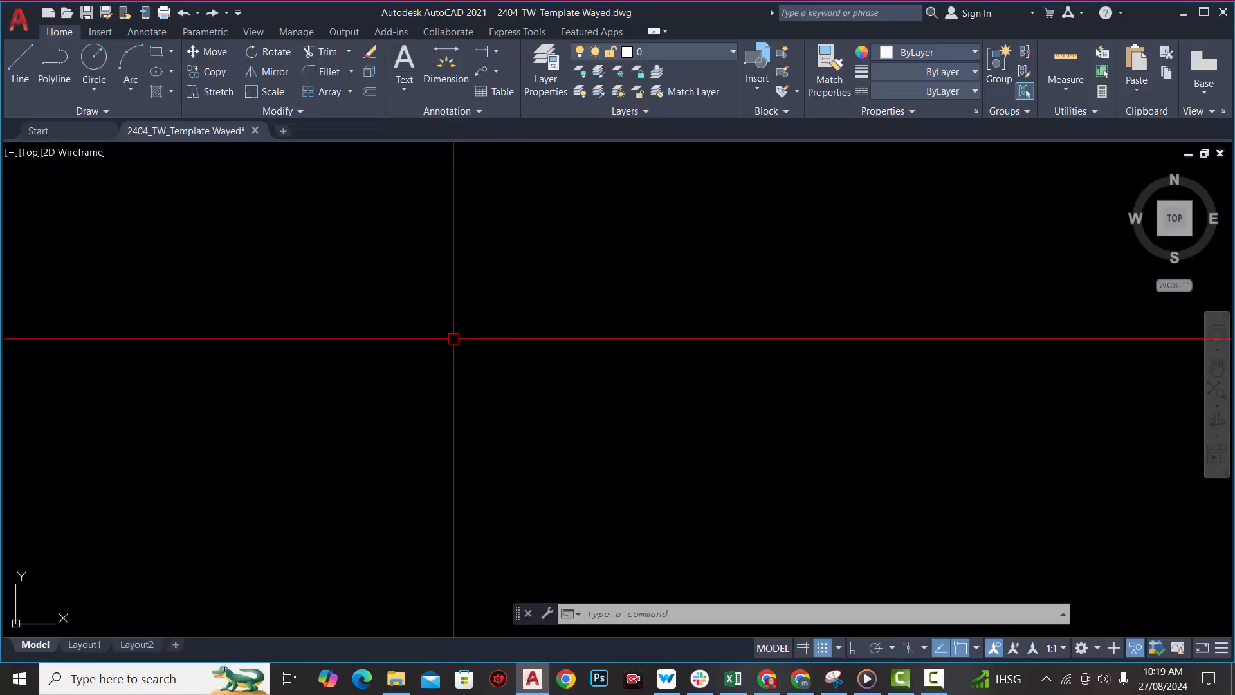
text(TEXT)
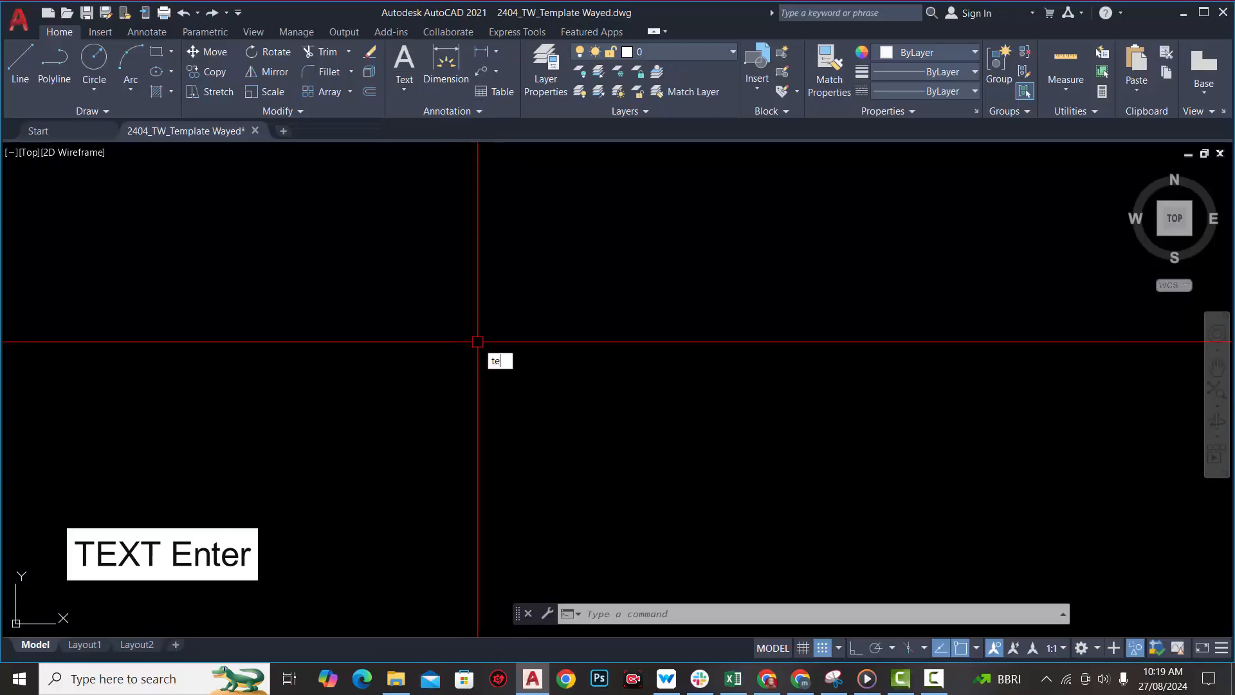
key(Return)
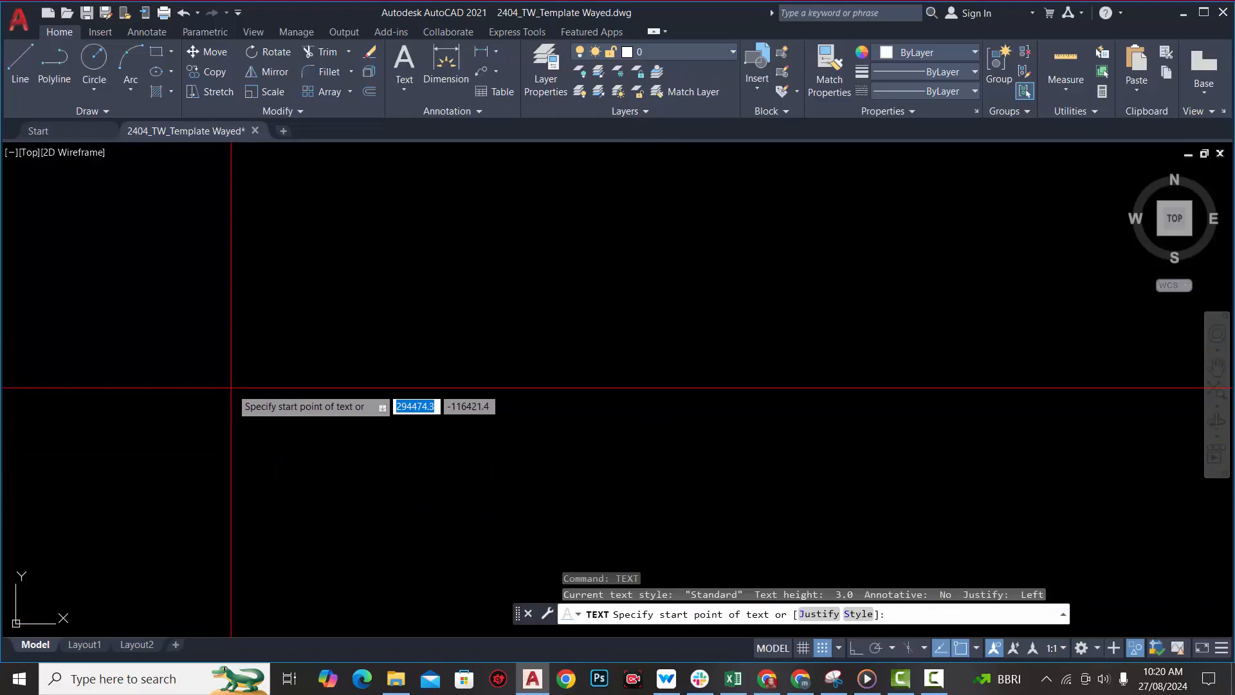
click(229, 405)
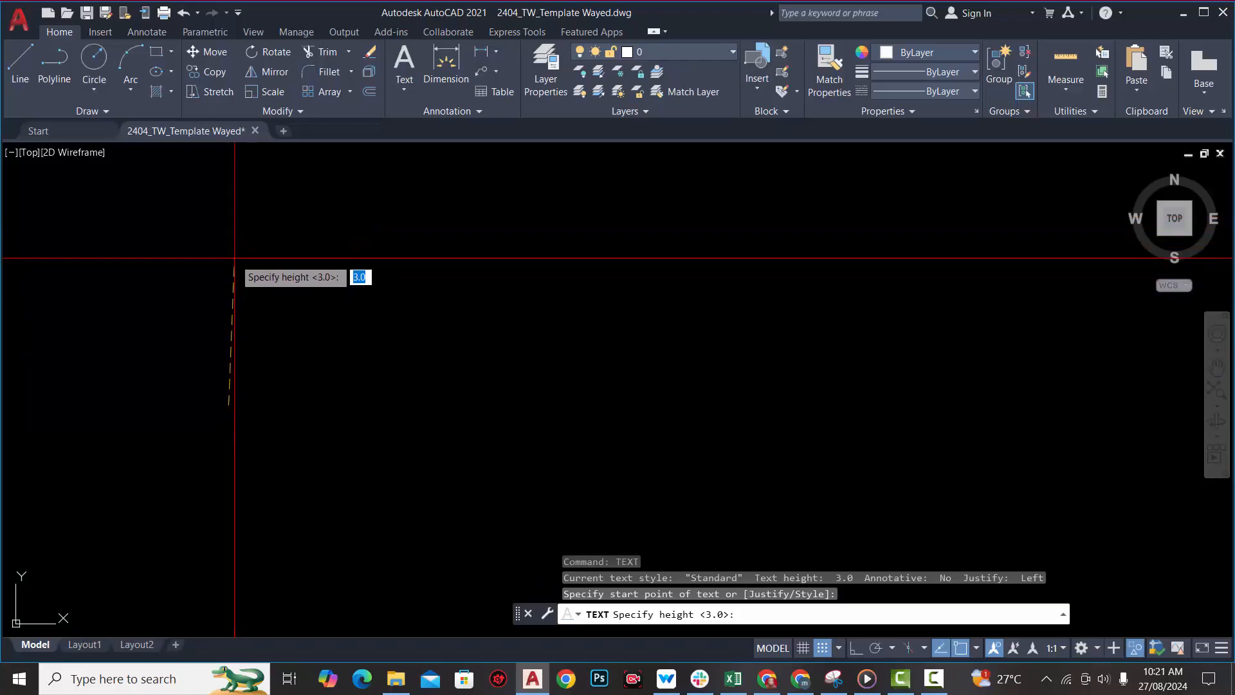
key(Return)
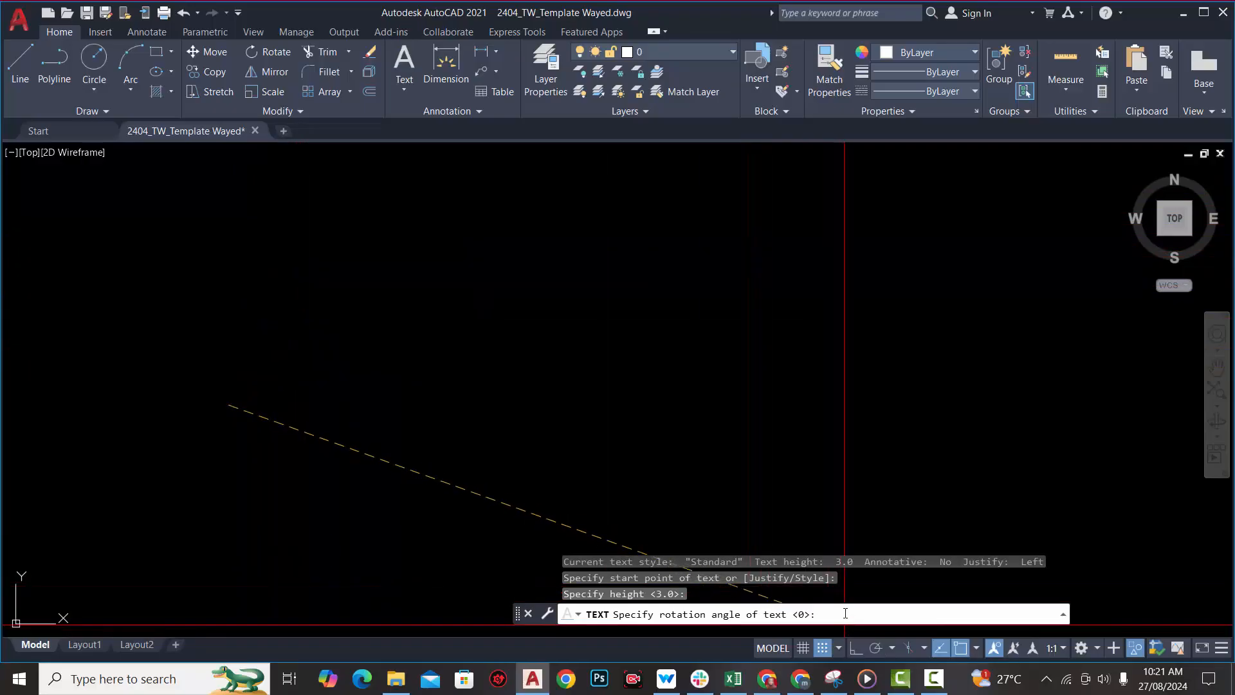
text(0)
key(Return)
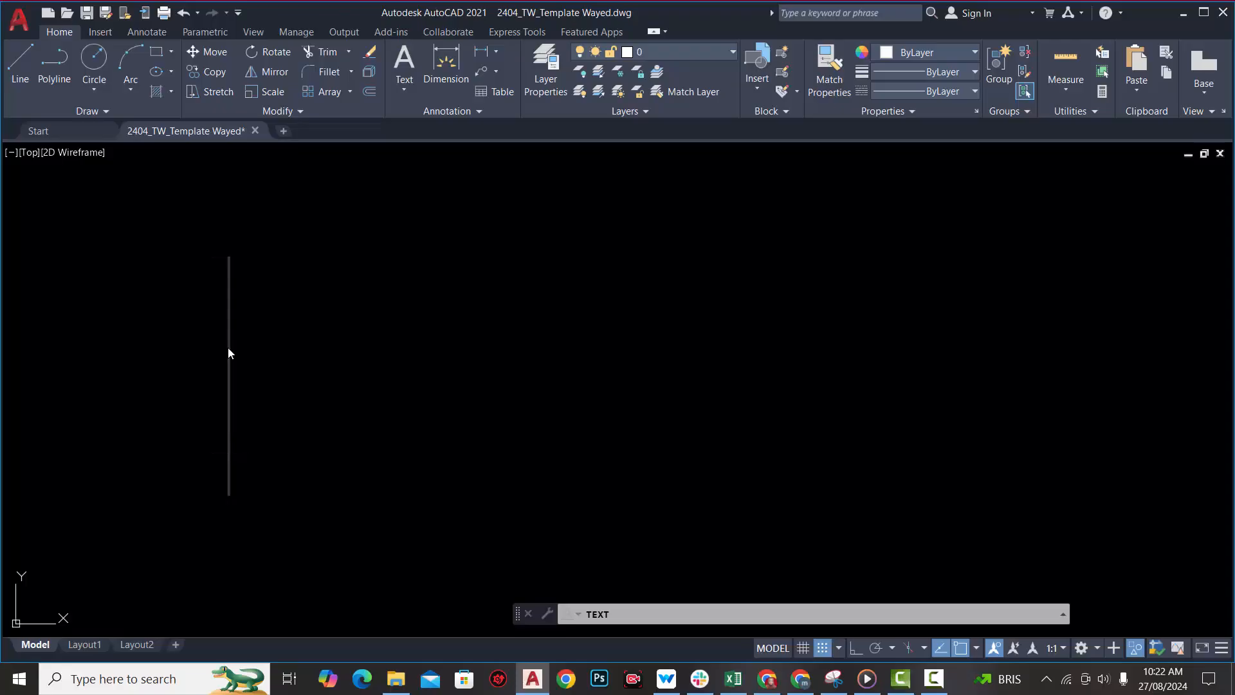
- Enter "lingkaran" as the single-line text's content and finish the text
text(lingkaran)
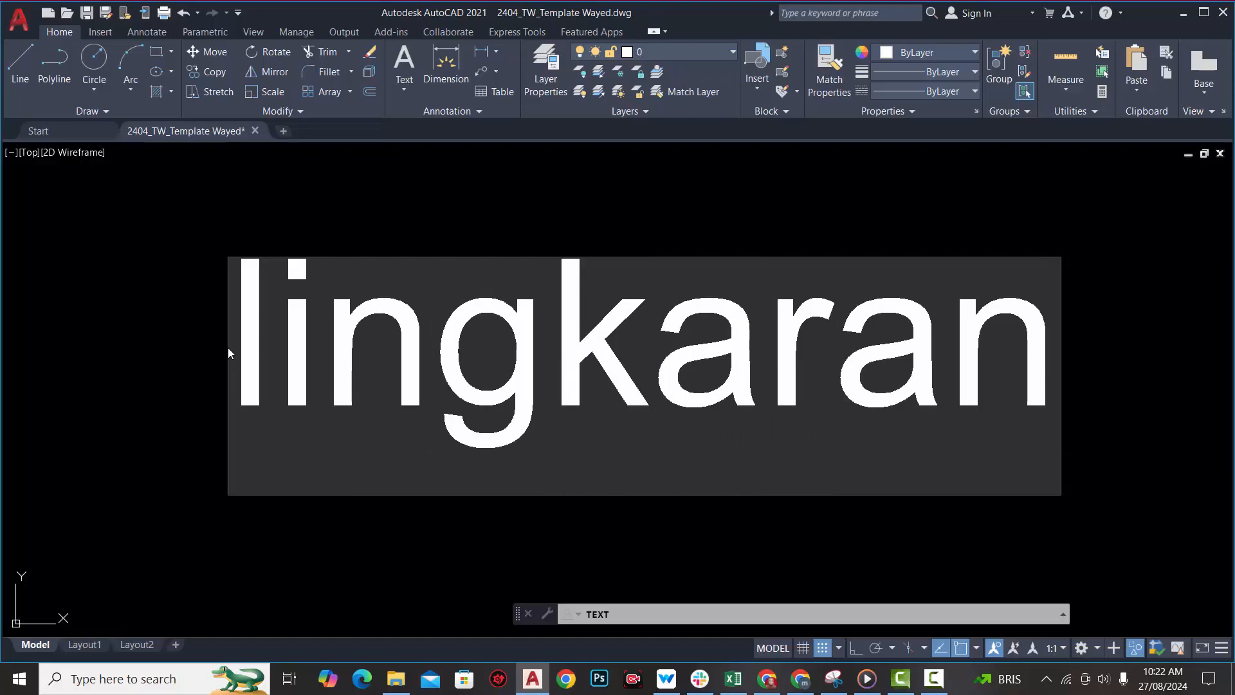
key(Return)
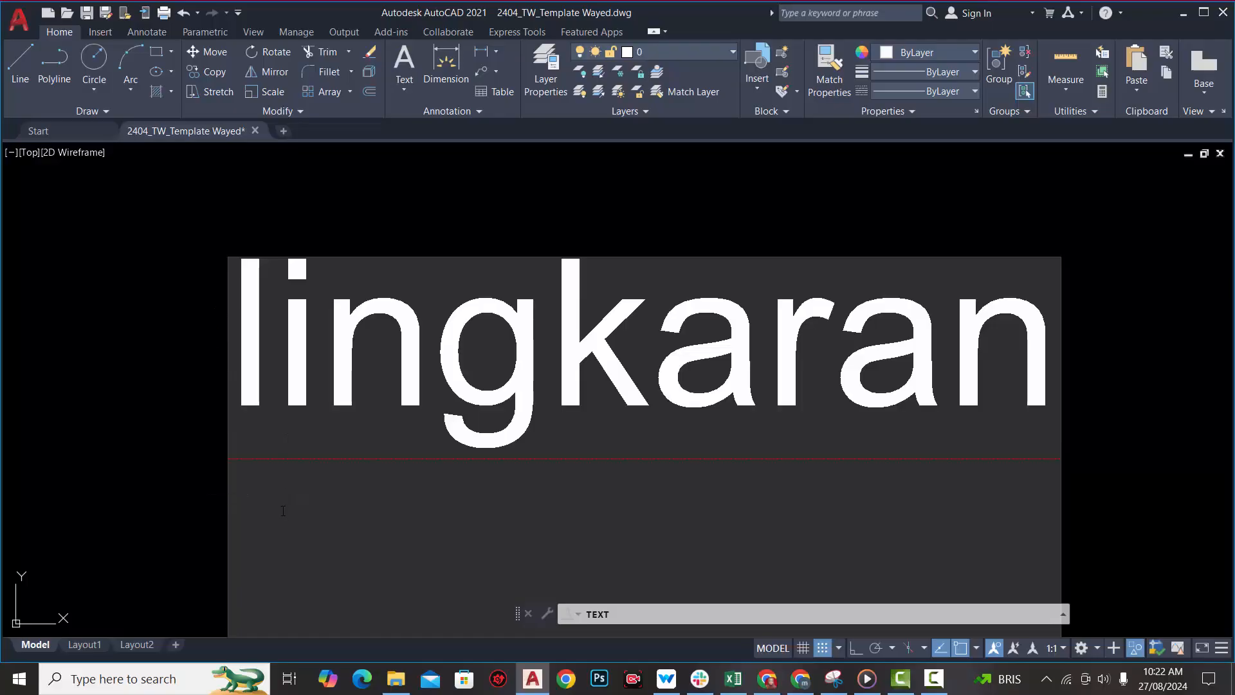
key(BackSpace)
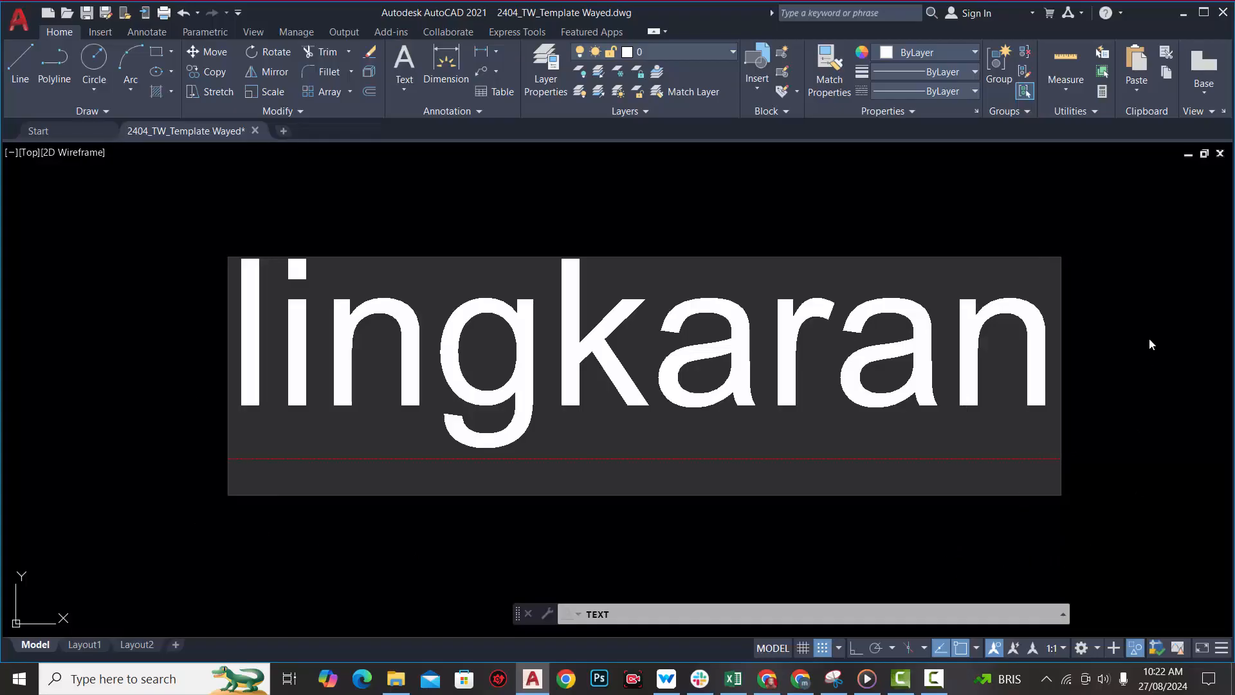
scroll(1085, 206, down, 3)
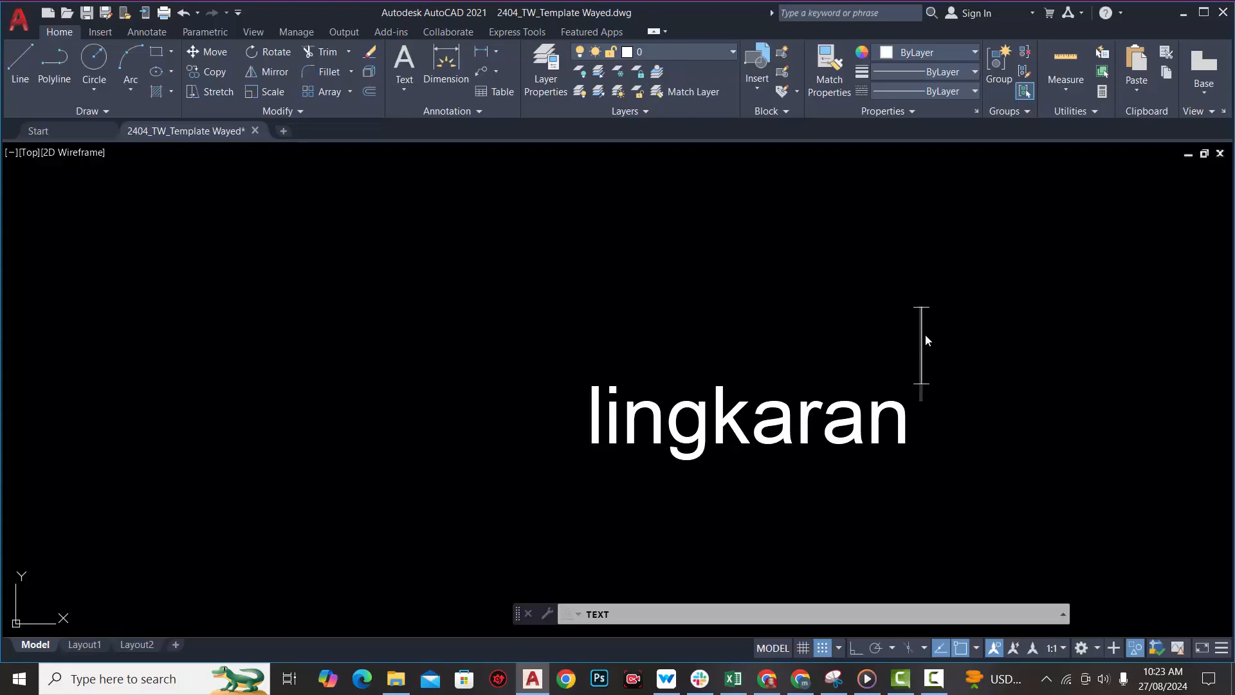
key(Escape)
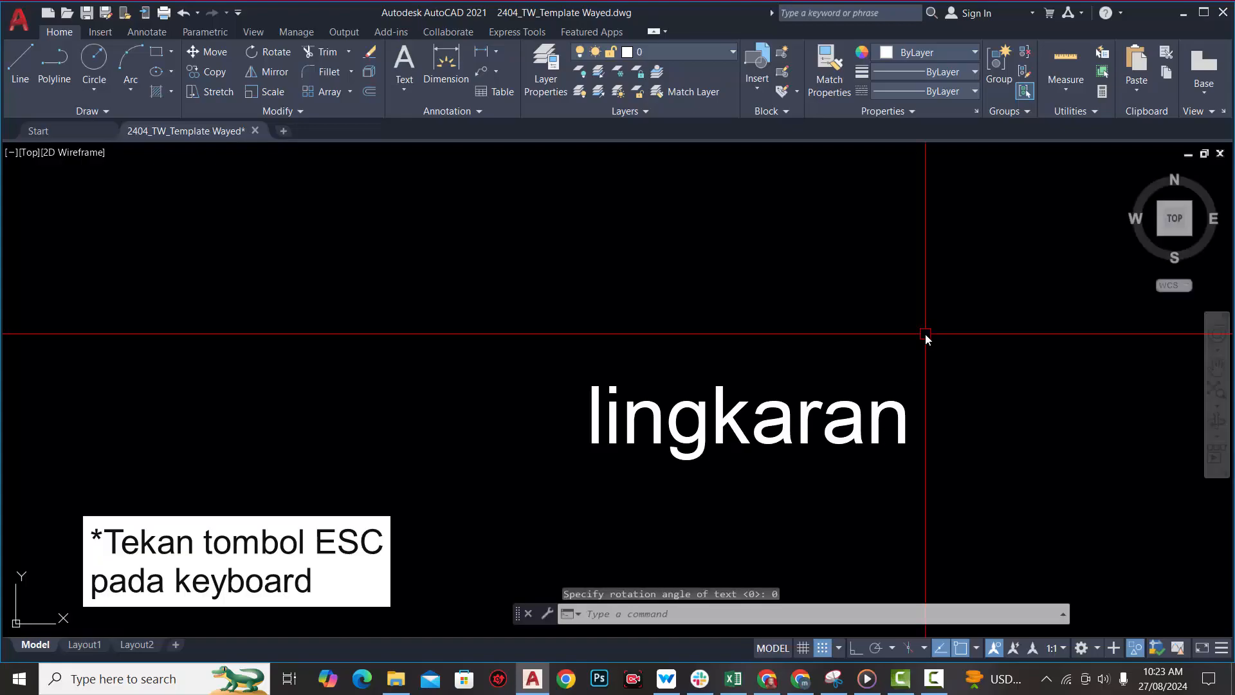
scroll(944, 380, up, 2)
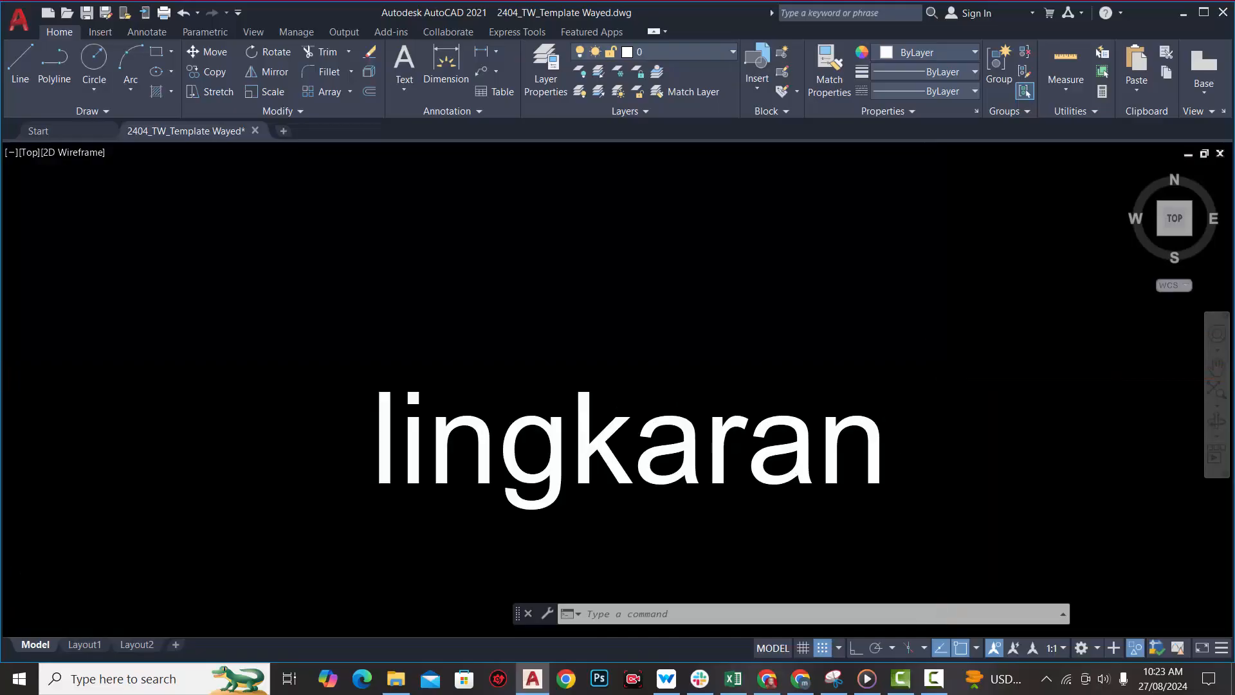
scroll(938, 381, up, 1)
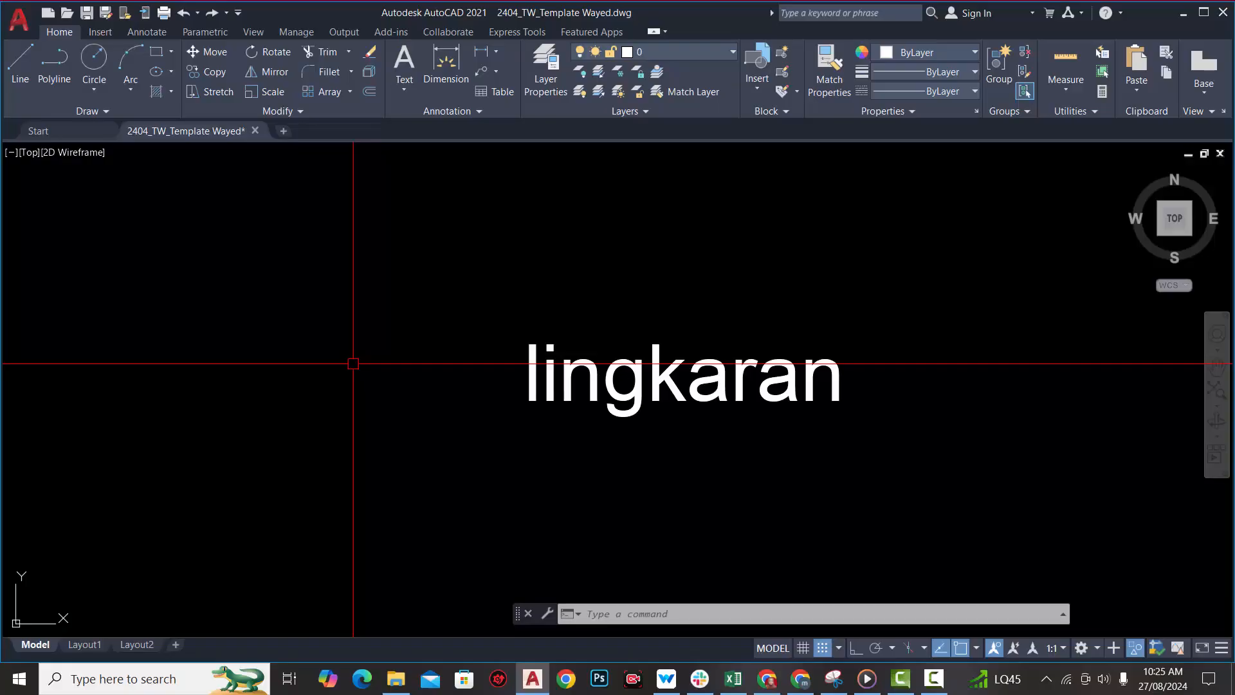
- Add the single-line text "persegi" above and left of "lingkaran" with height 10 and rotation angle 30
text(TEXT)
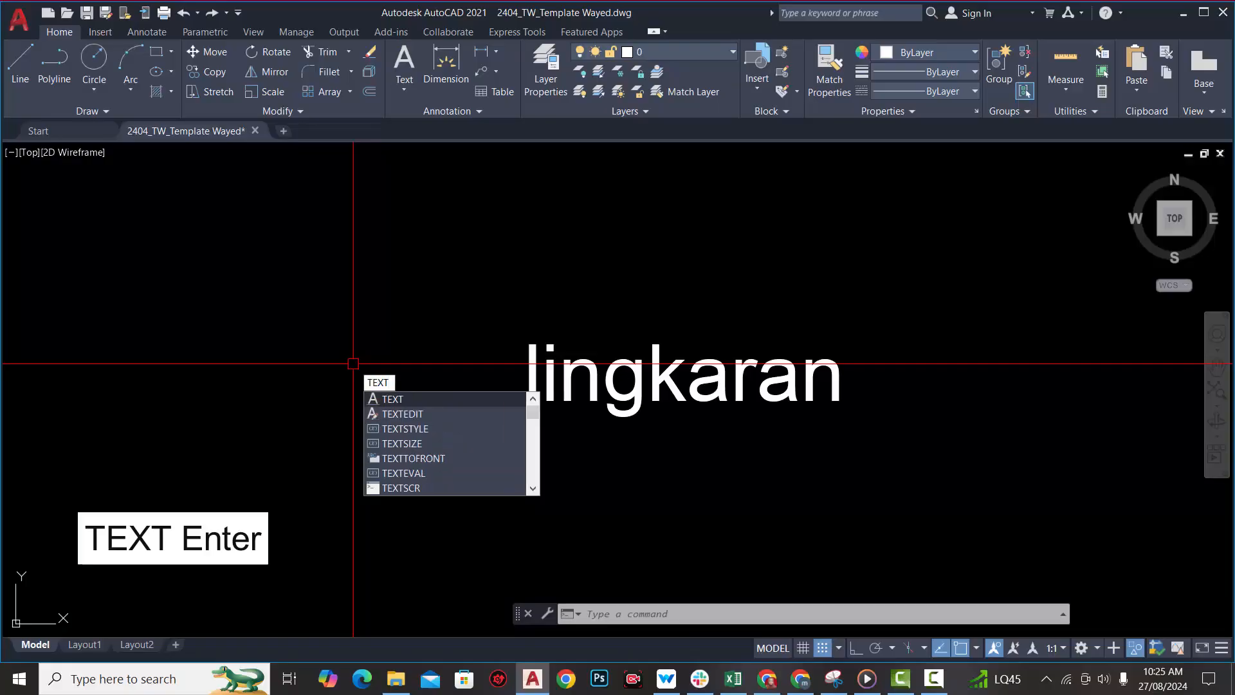
key(Return)
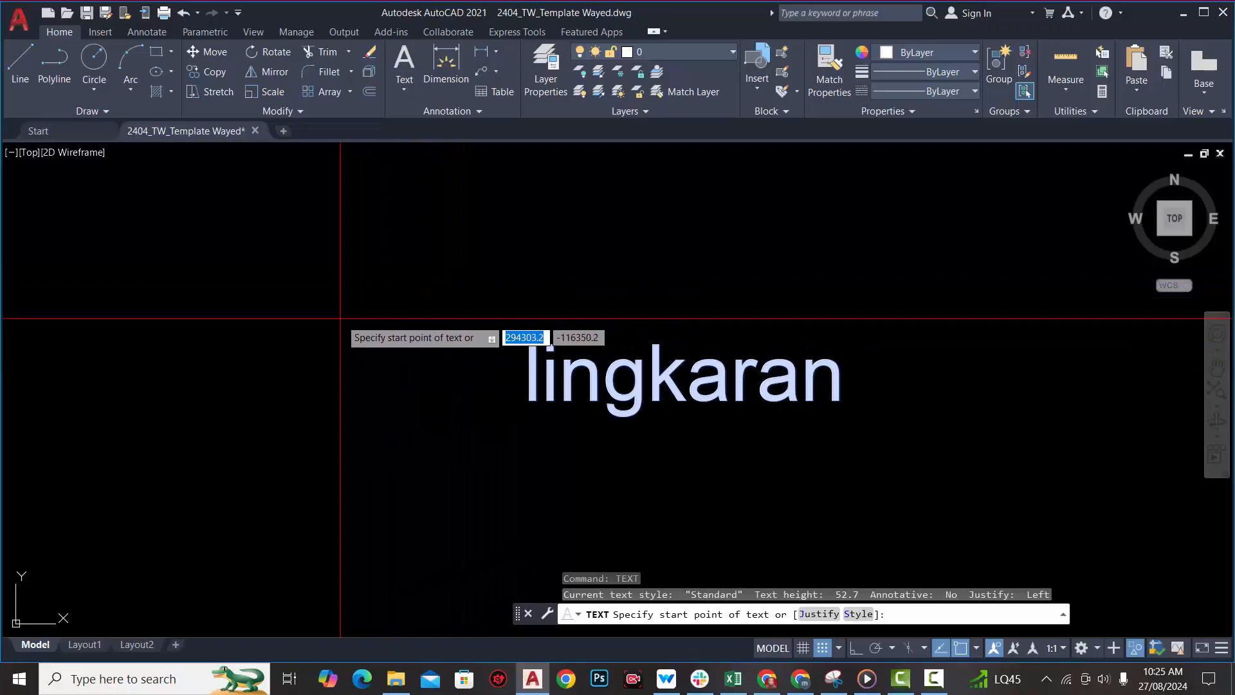
click(440, 295)
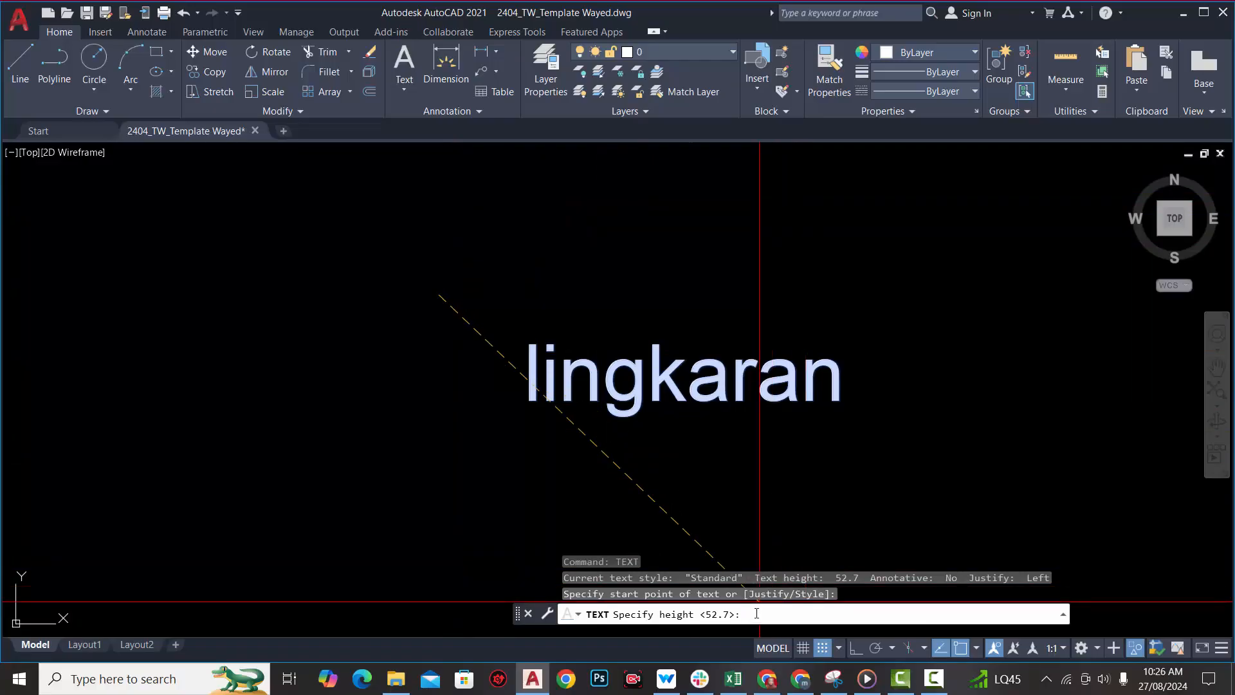
text(10)
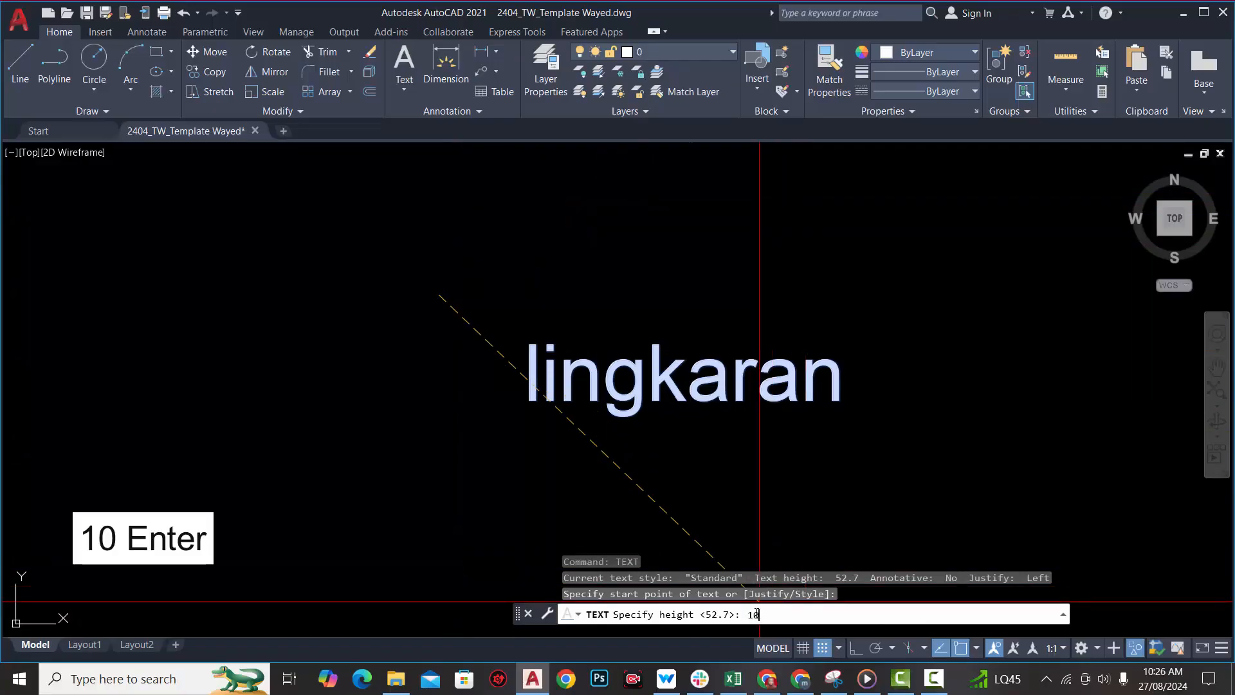
key(Return)
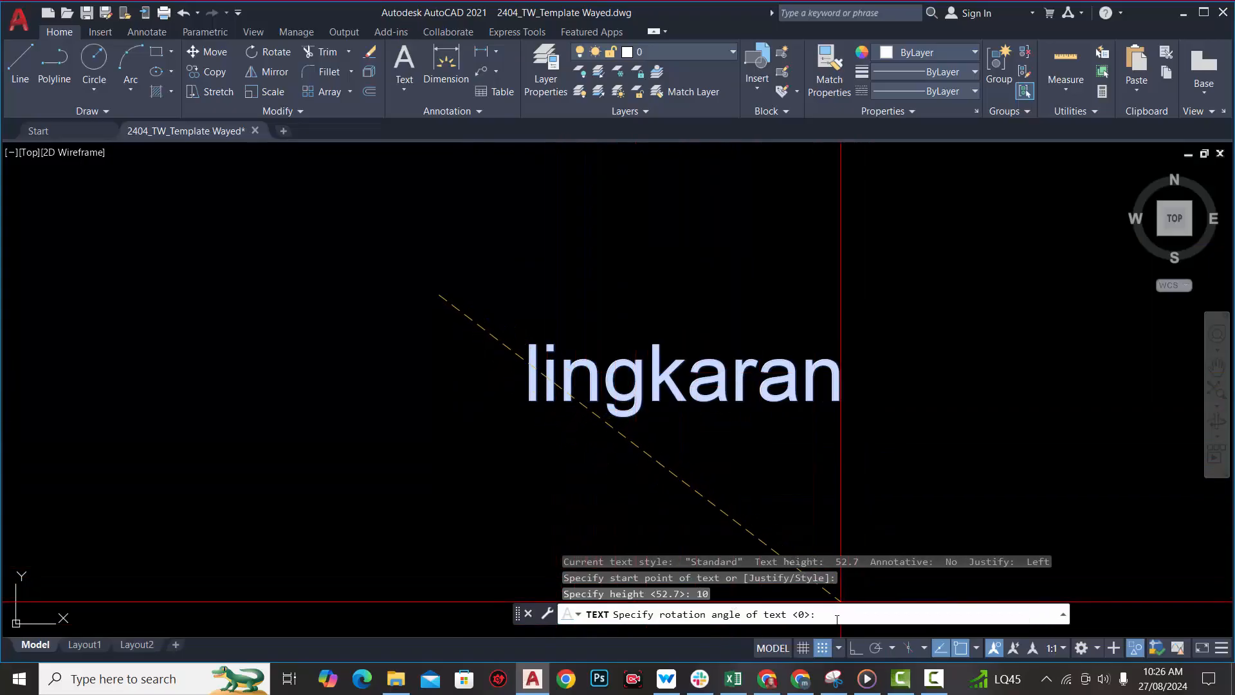
text(3)
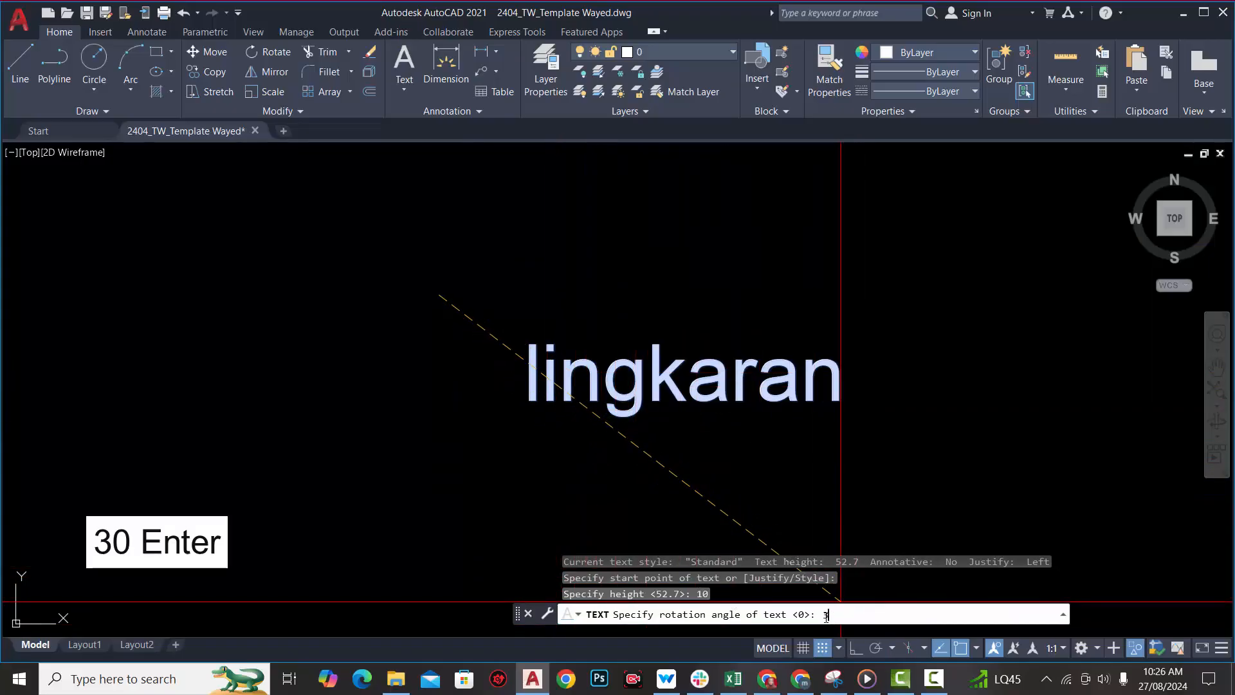
text(0)
key(Return)
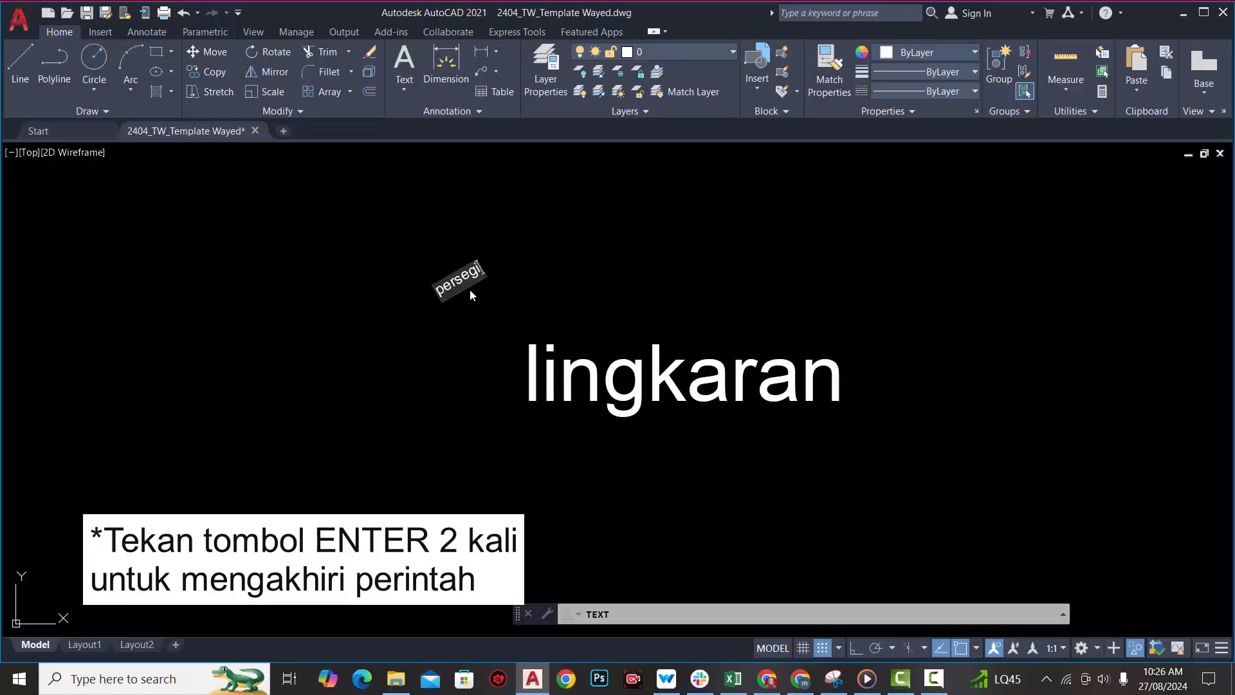
key(Return)
key(Return)
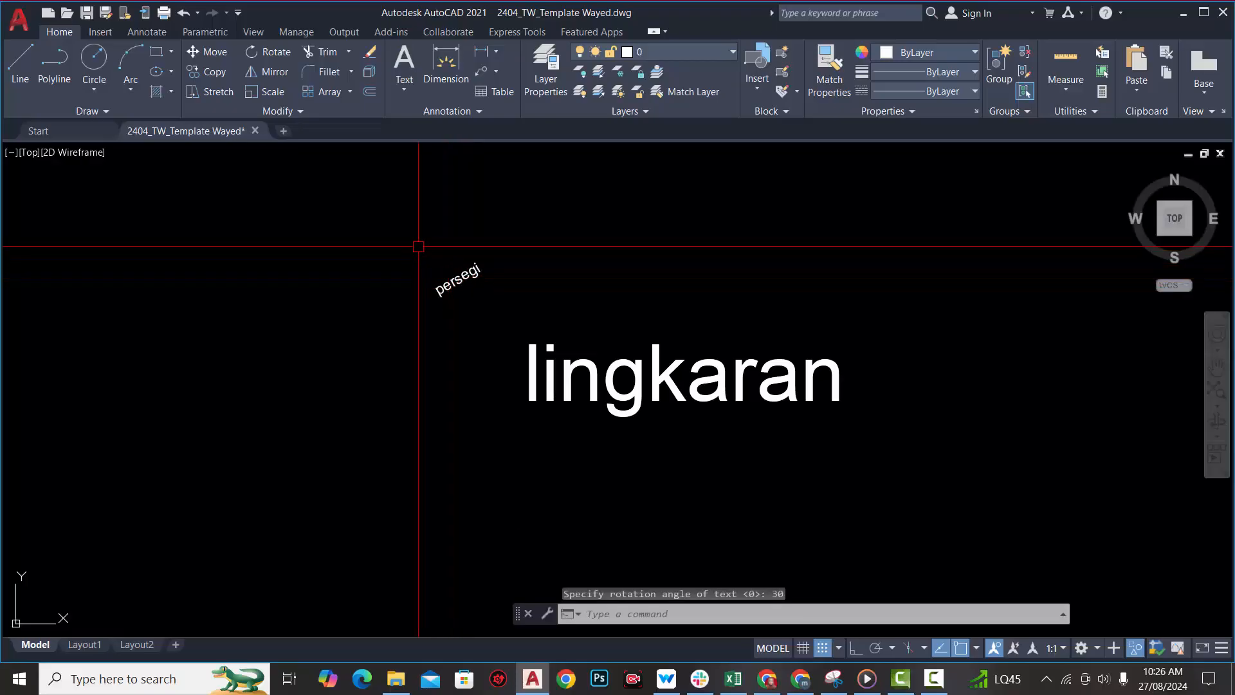
scroll(417, 259, up, 2)
scroll(484, 365, down, 2)
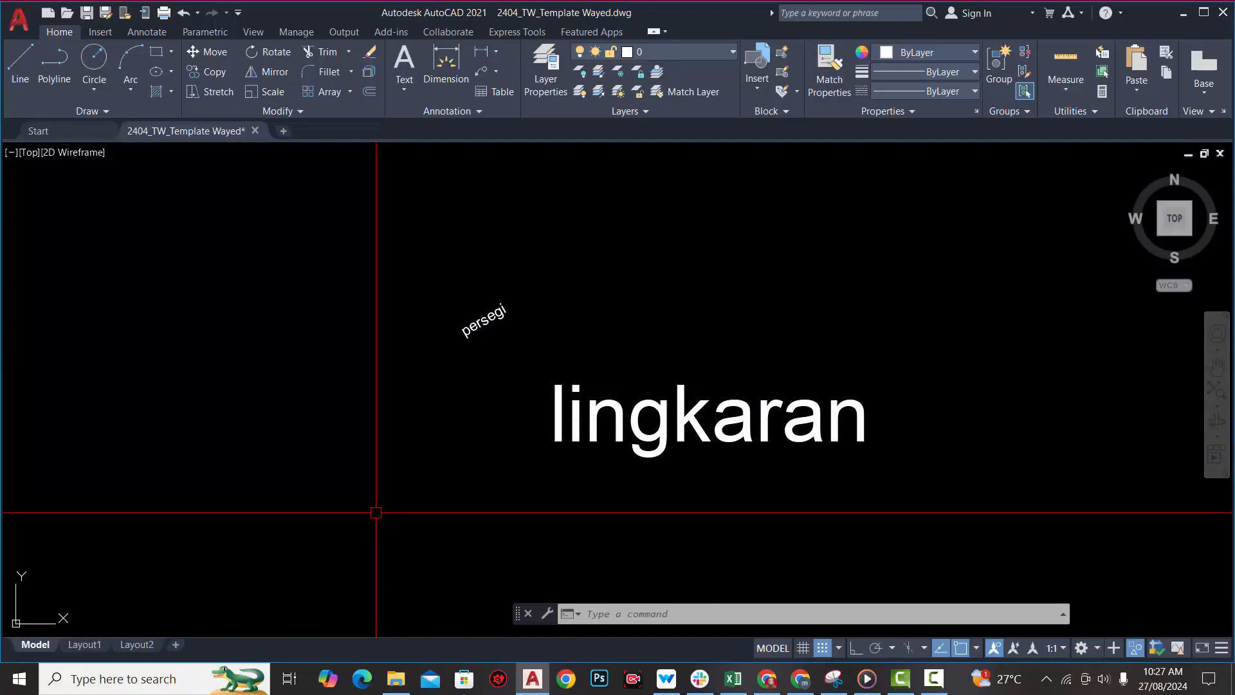
- Change the Standard text style's font to Forte and apply it
text(s)
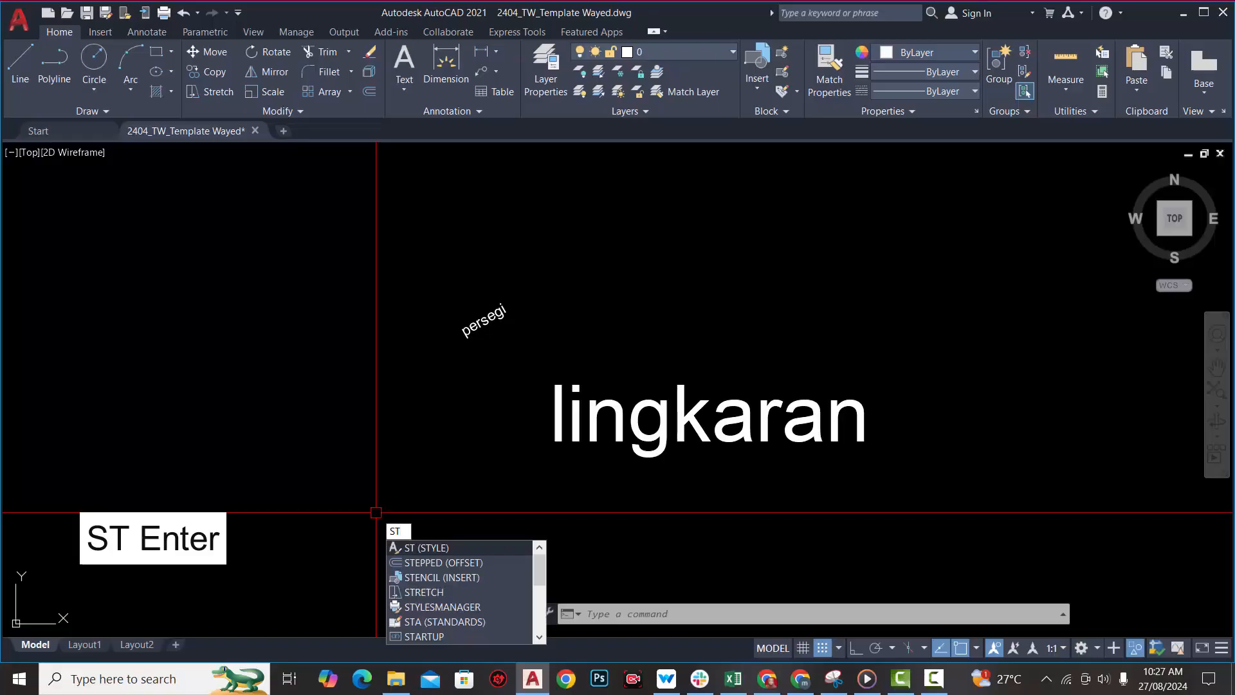
key(Return)
scroll(401, 257, up, 3)
scroll(401, 258, down, 2)
scroll(400, 257, down, 2)
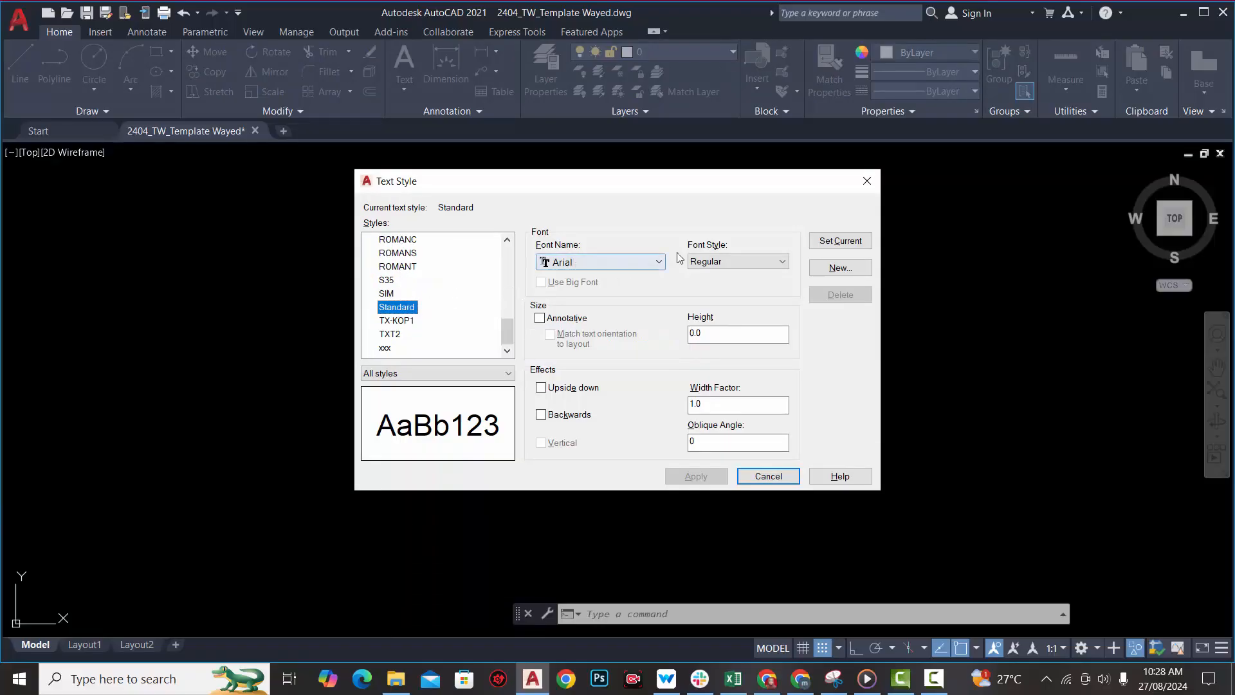
click(641, 265)
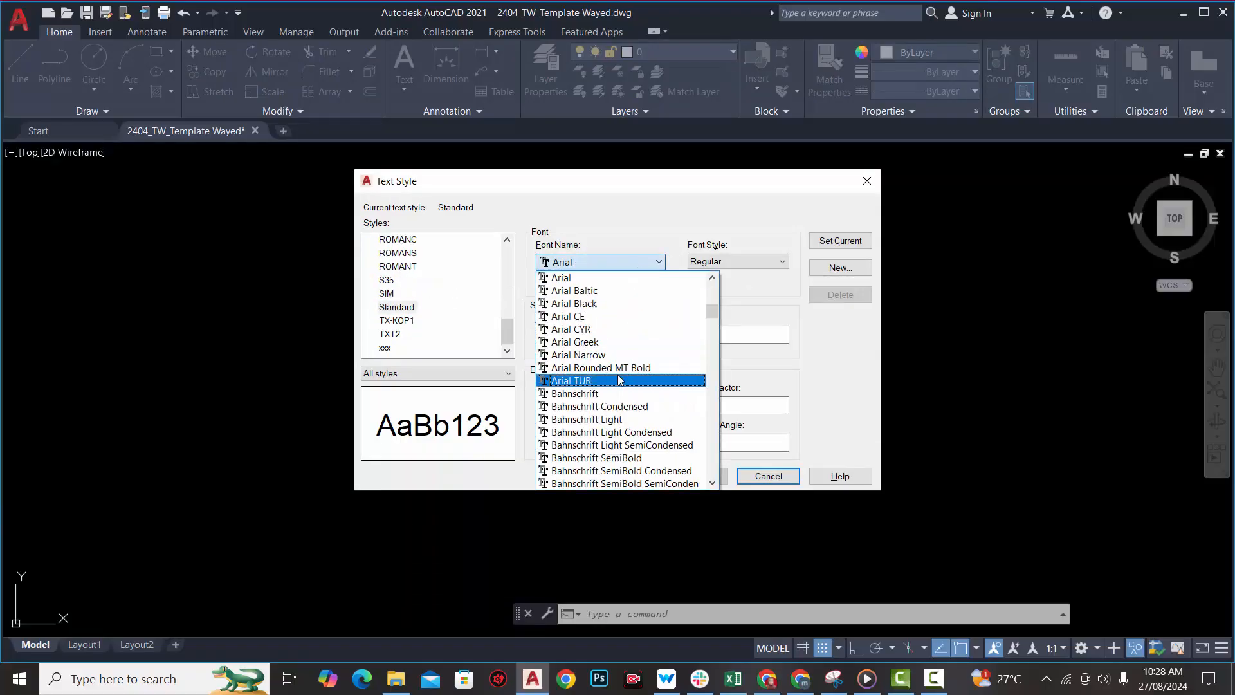
scroll(616, 328, down, 1)
scroll(614, 327, down, 6)
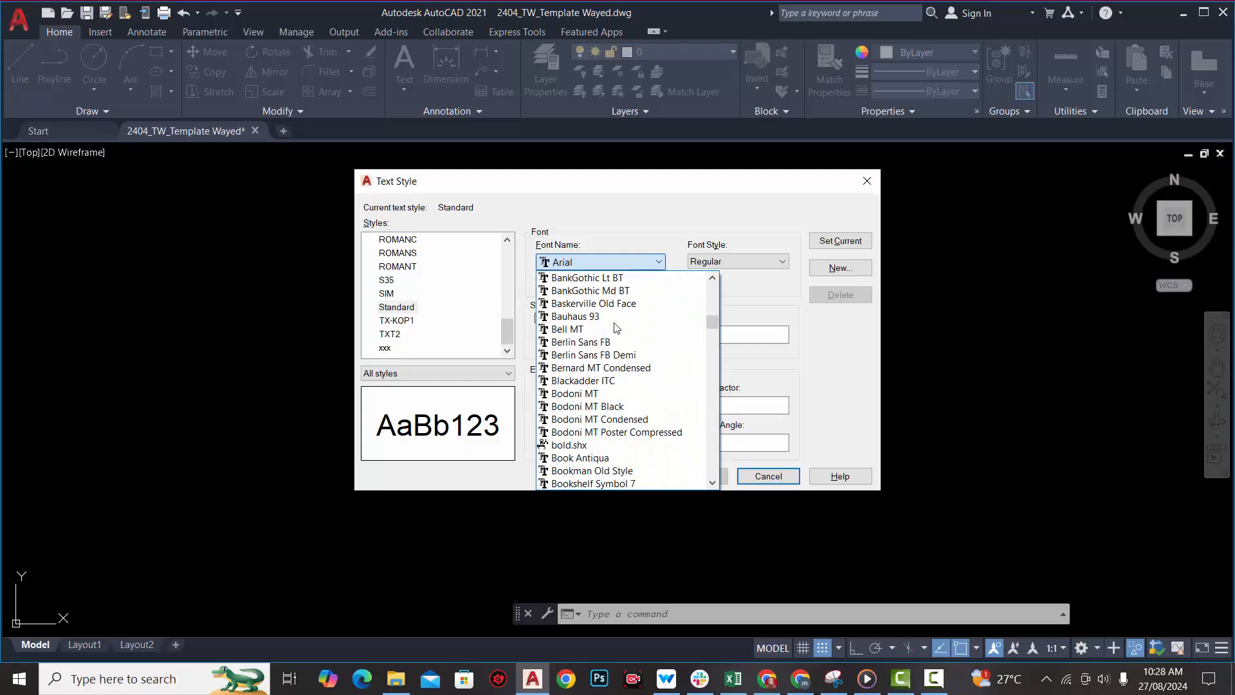
scroll(615, 331, down, 15)
click(576, 306)
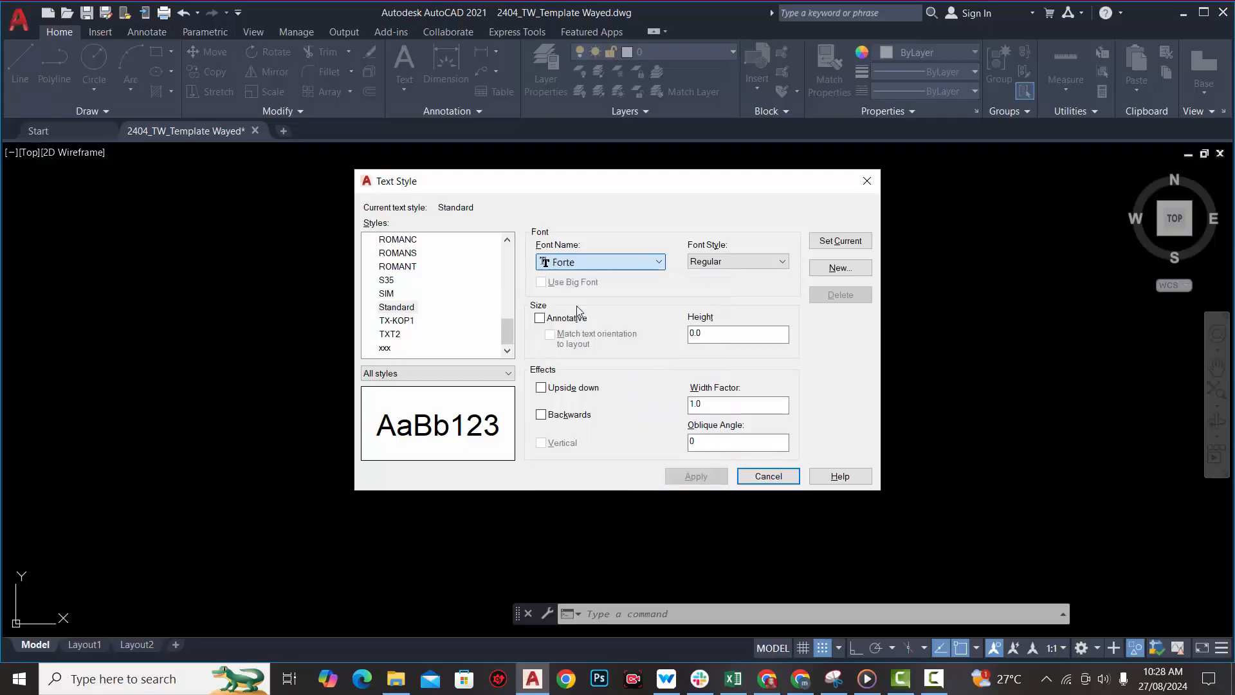
click(698, 476)
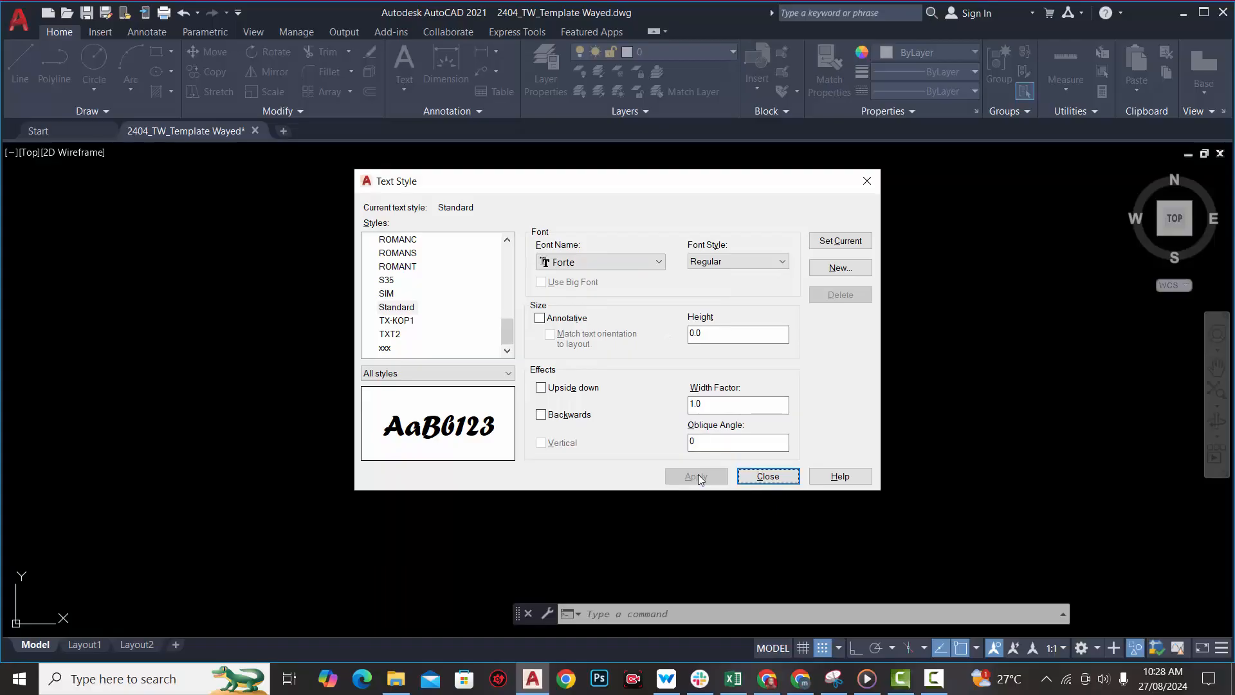
click(767, 475)
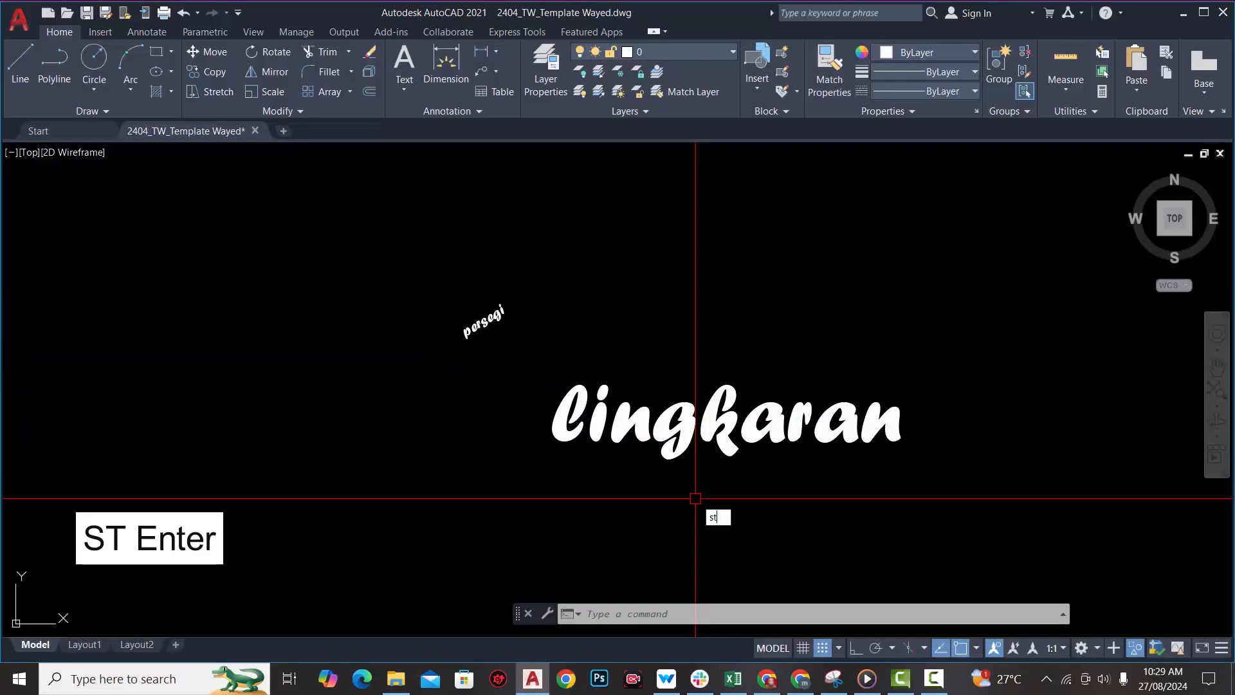
- Create a new text style named "style percobaan"
key(Return)
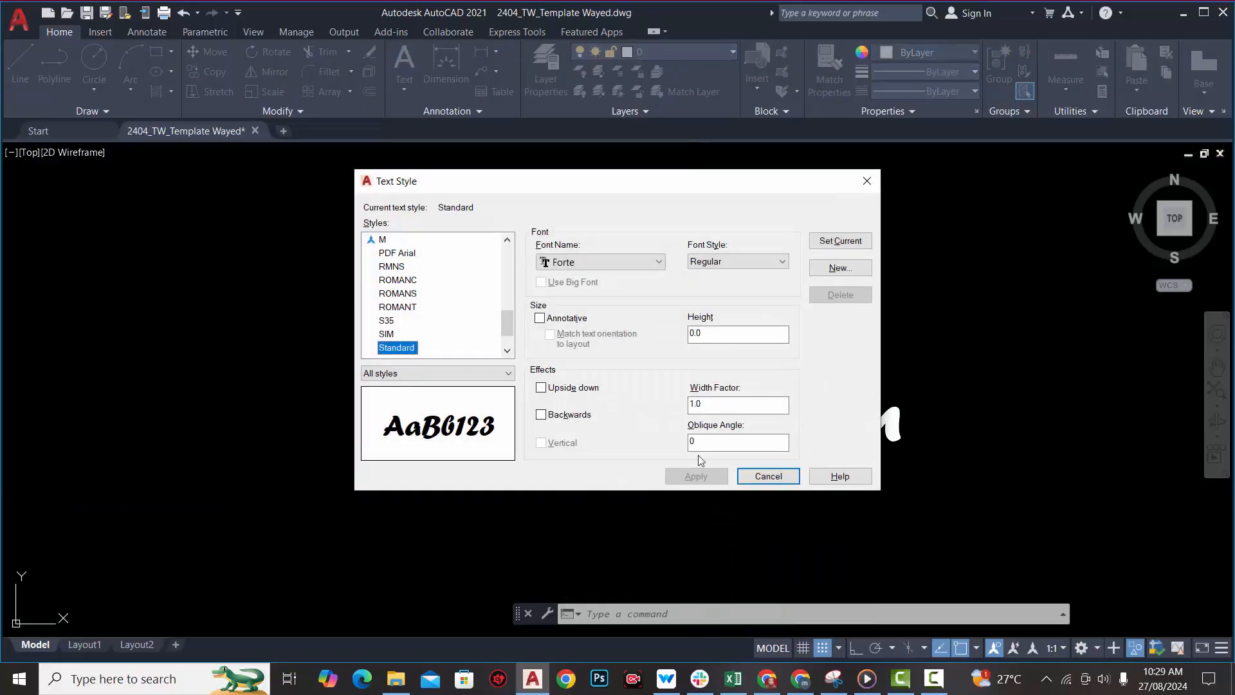
click(831, 269)
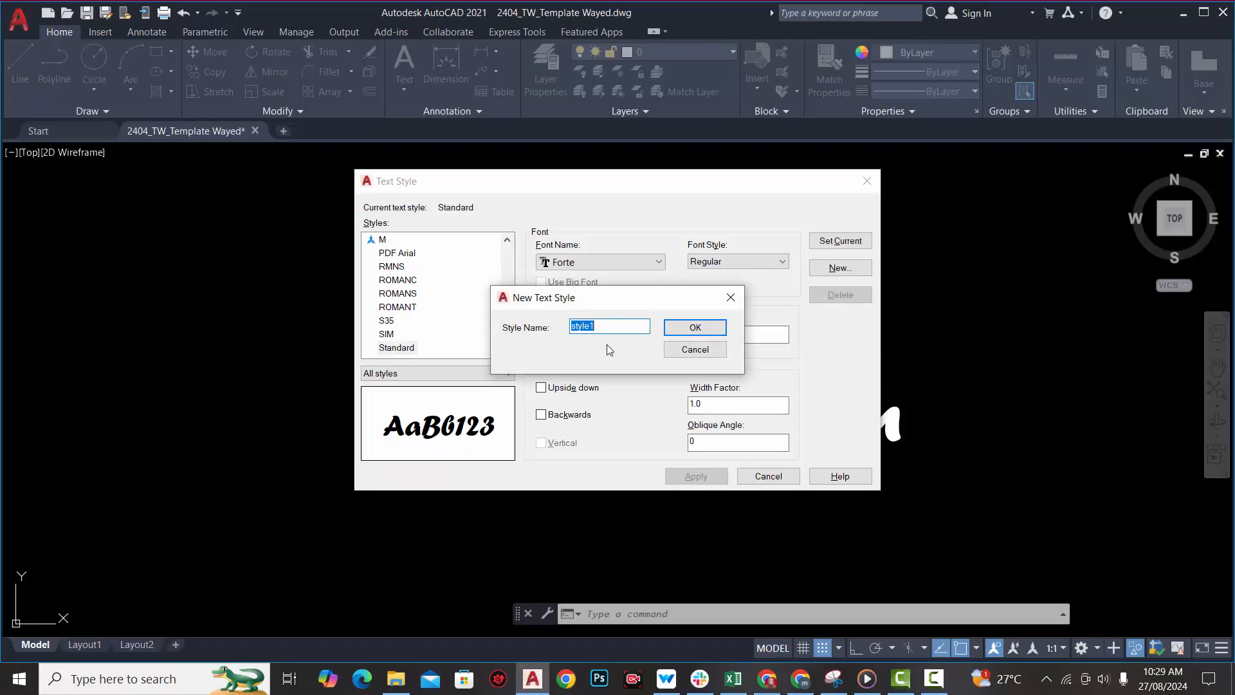
text(style)
click(685, 327)
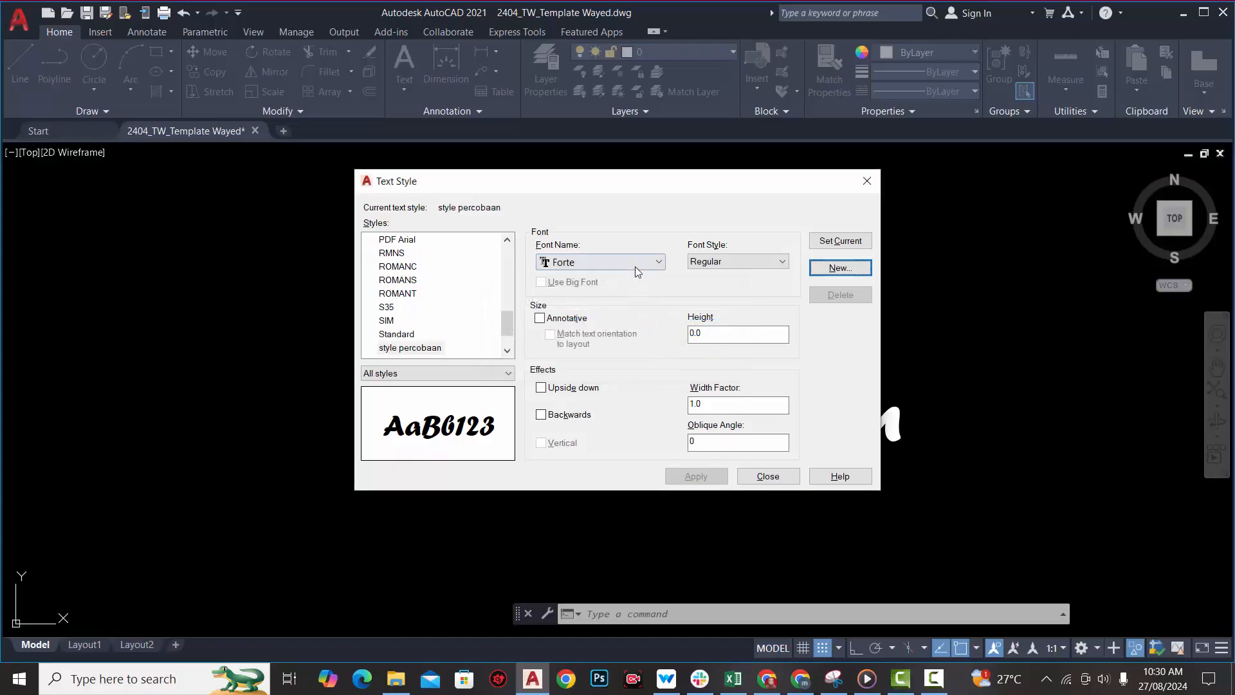
- Set the font of "style percobaan" to GENISO, save the change while making the style current, and close the text style settings
click(635, 266)
scroll(582, 433, down, 2)
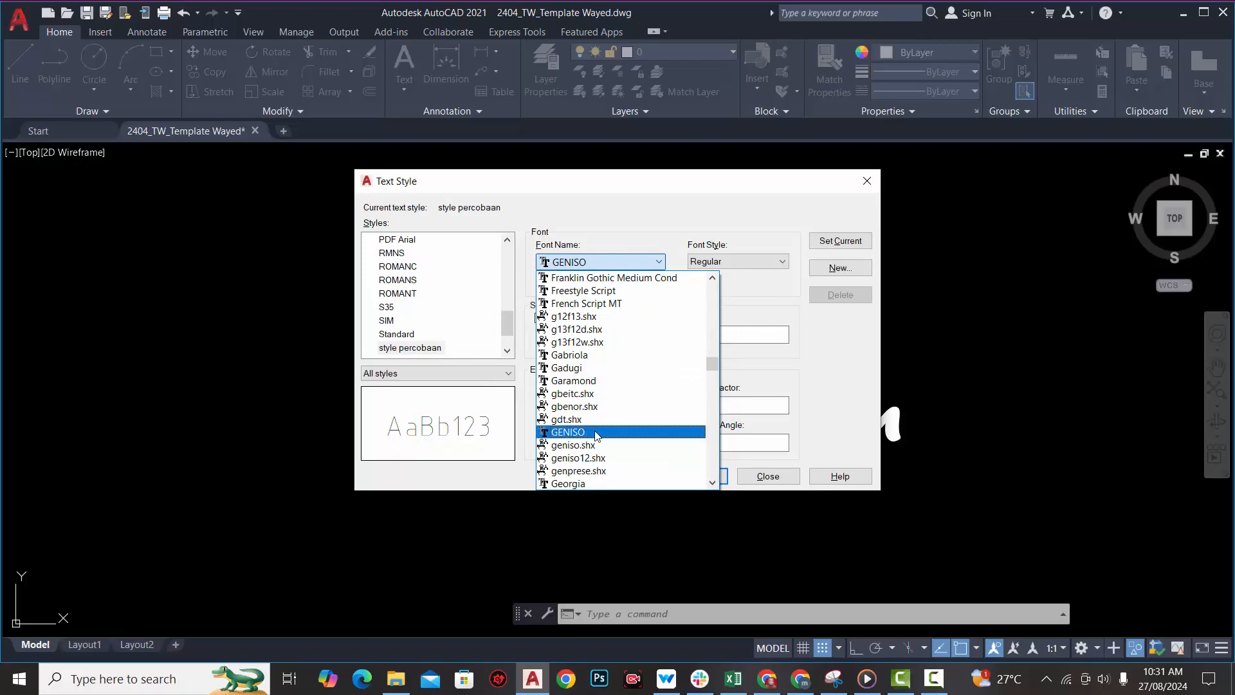
click(595, 433)
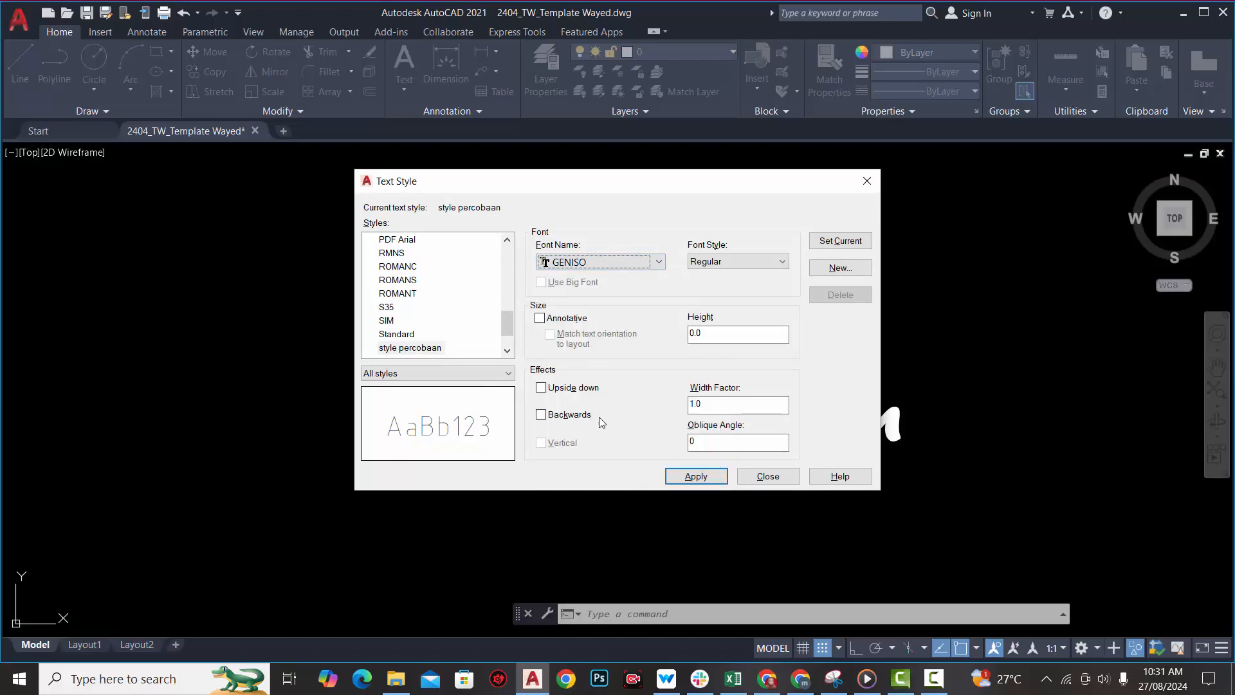
click(822, 248)
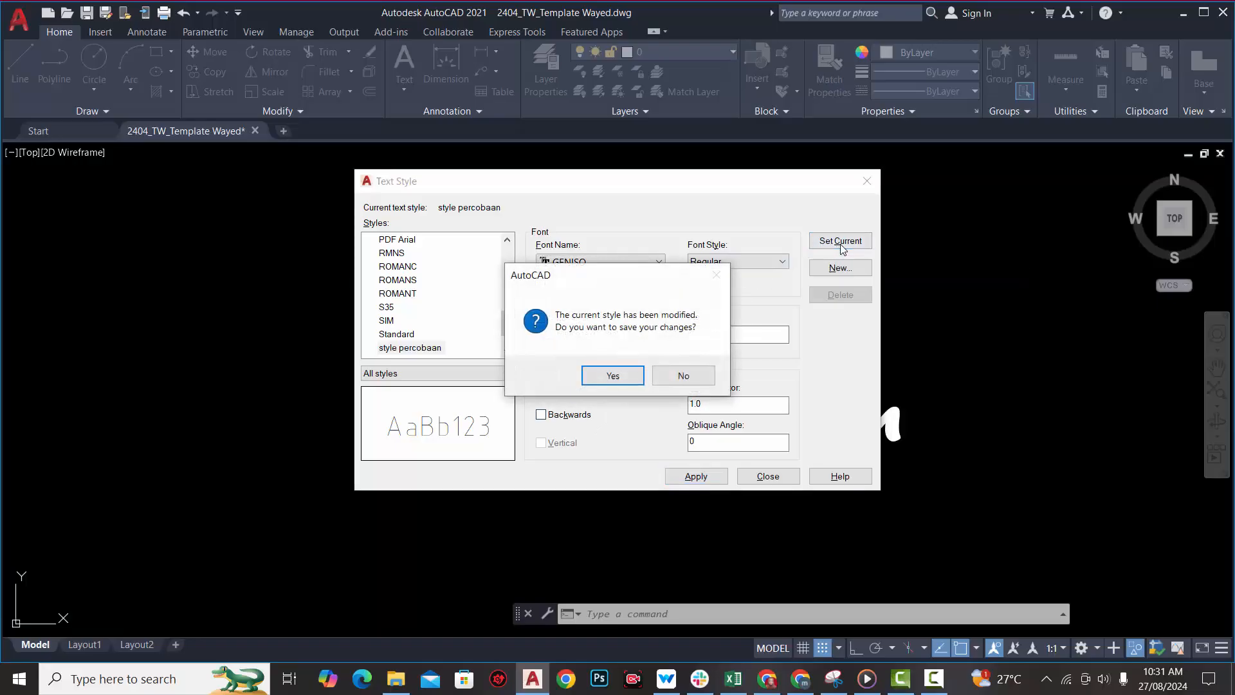
click(599, 380)
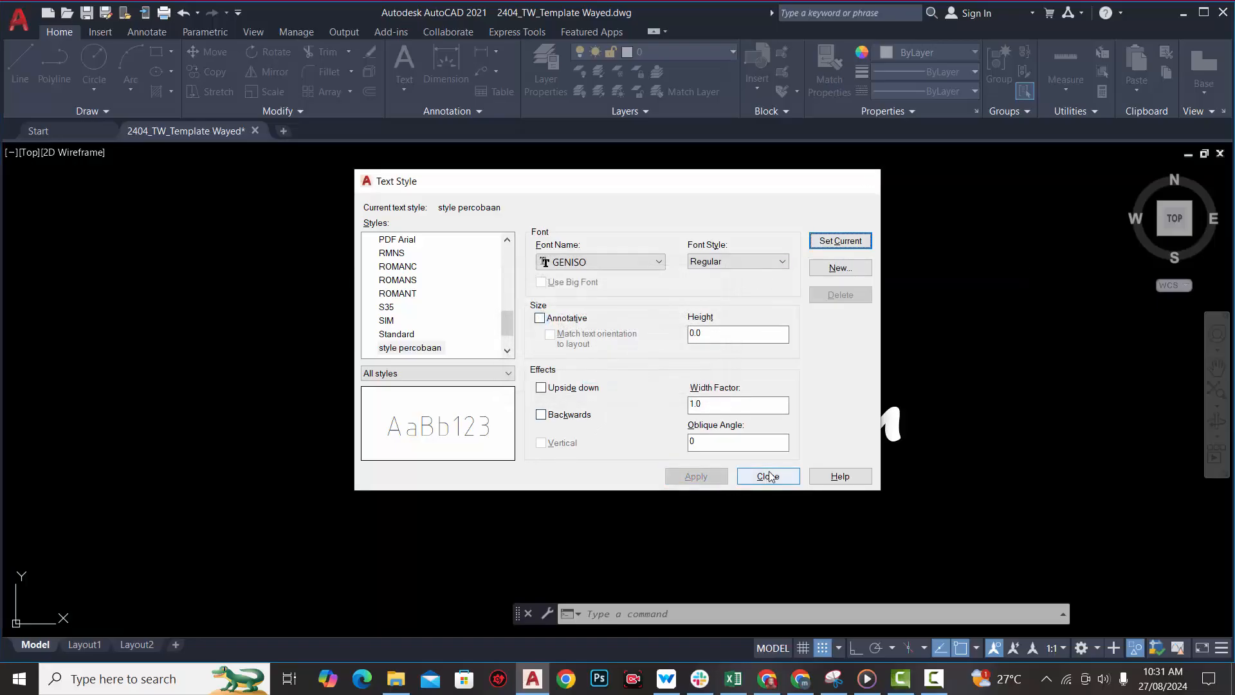
click(765, 476)
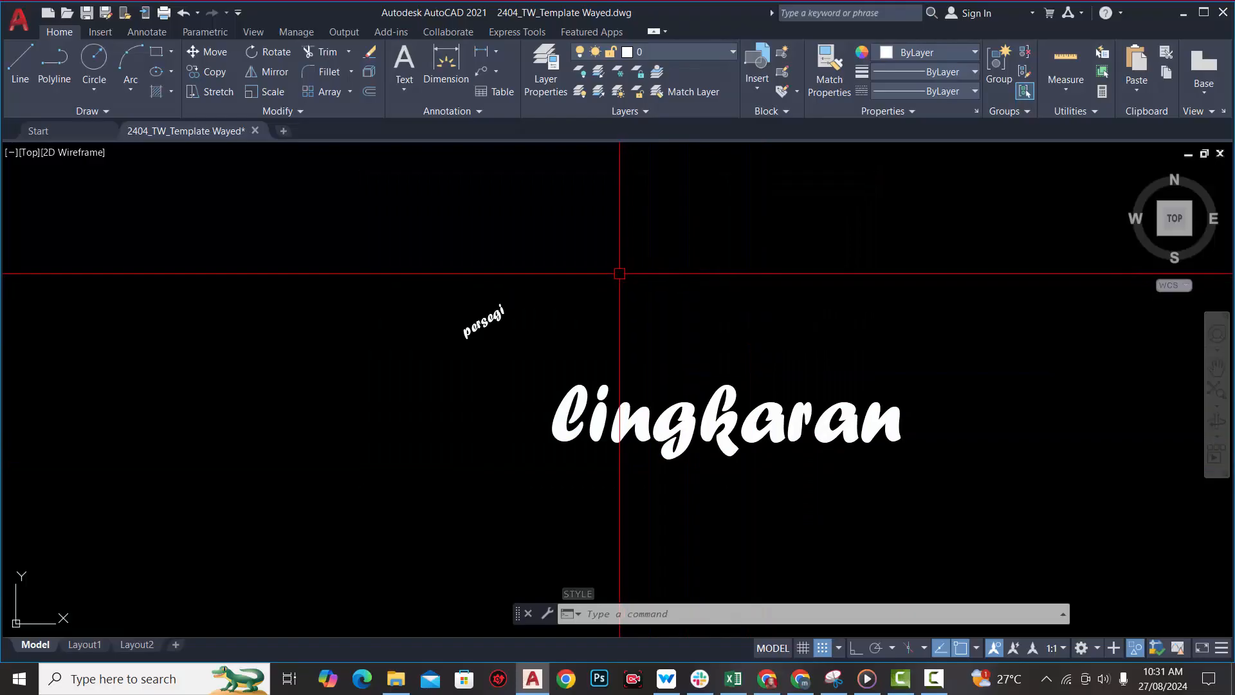
click(476, 111)
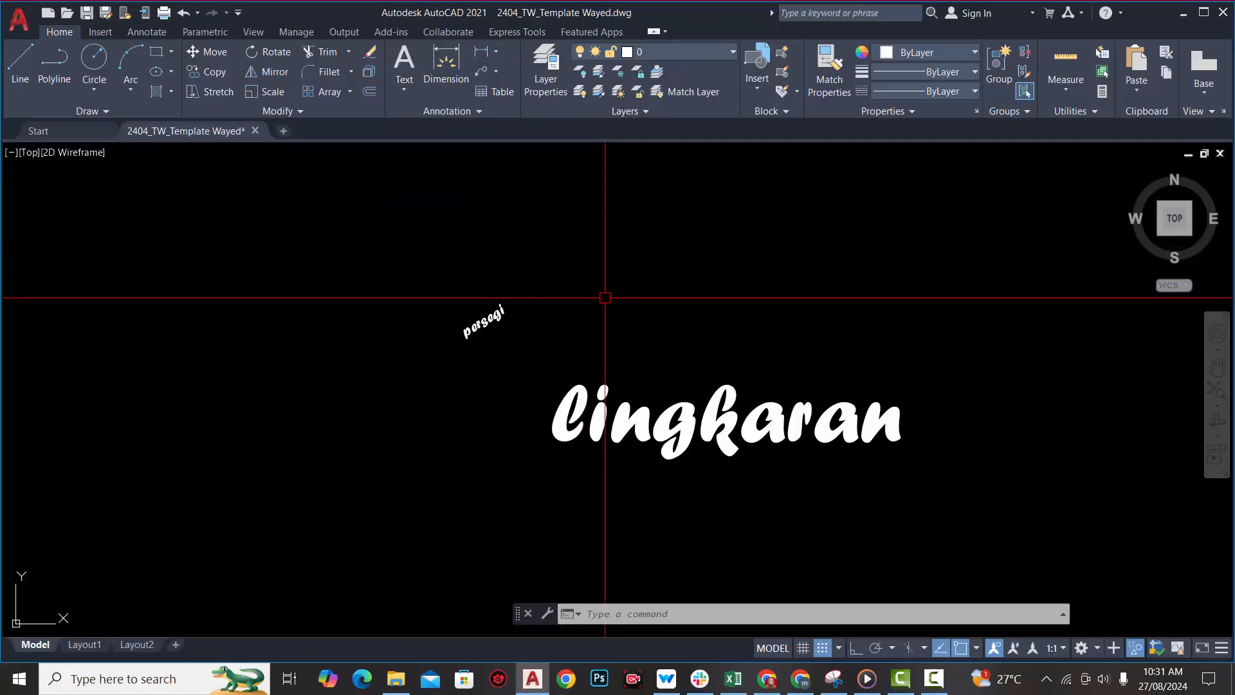
- Add the single-line text "segitiga" above "lingkaran" with rotation angle 90 and a height picked in the drawing
text(TEXT)
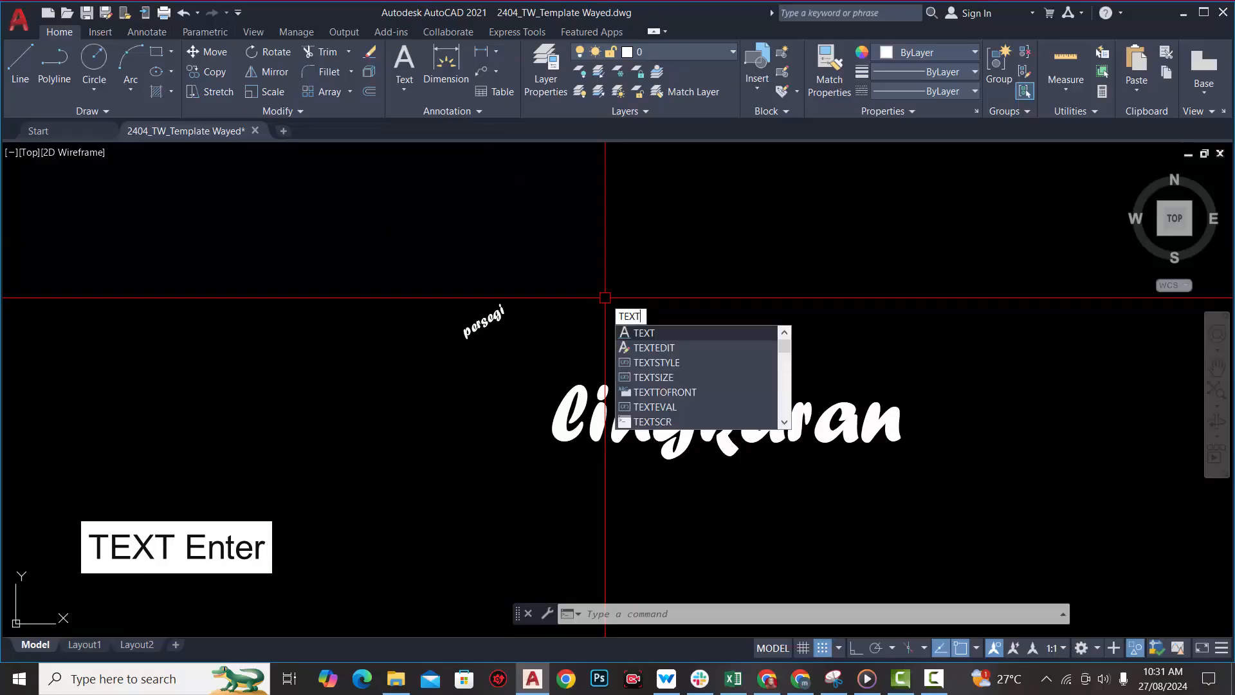
key(Return)
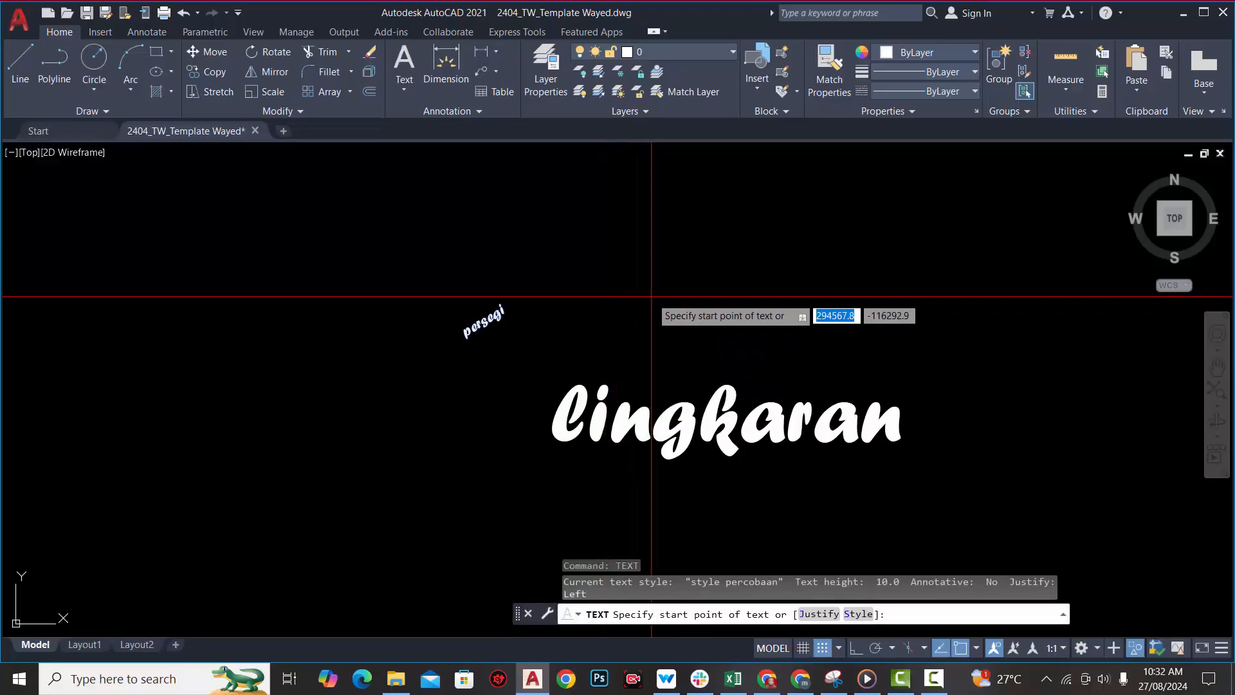
click(658, 326)
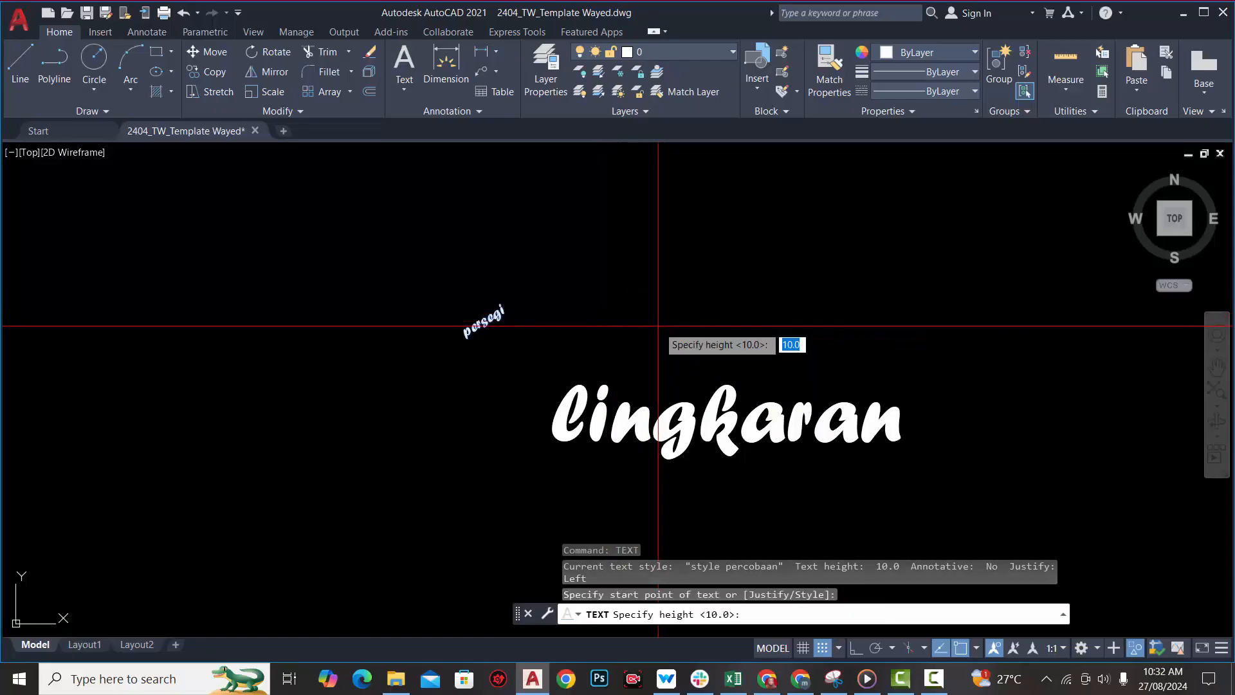
click(662, 244)
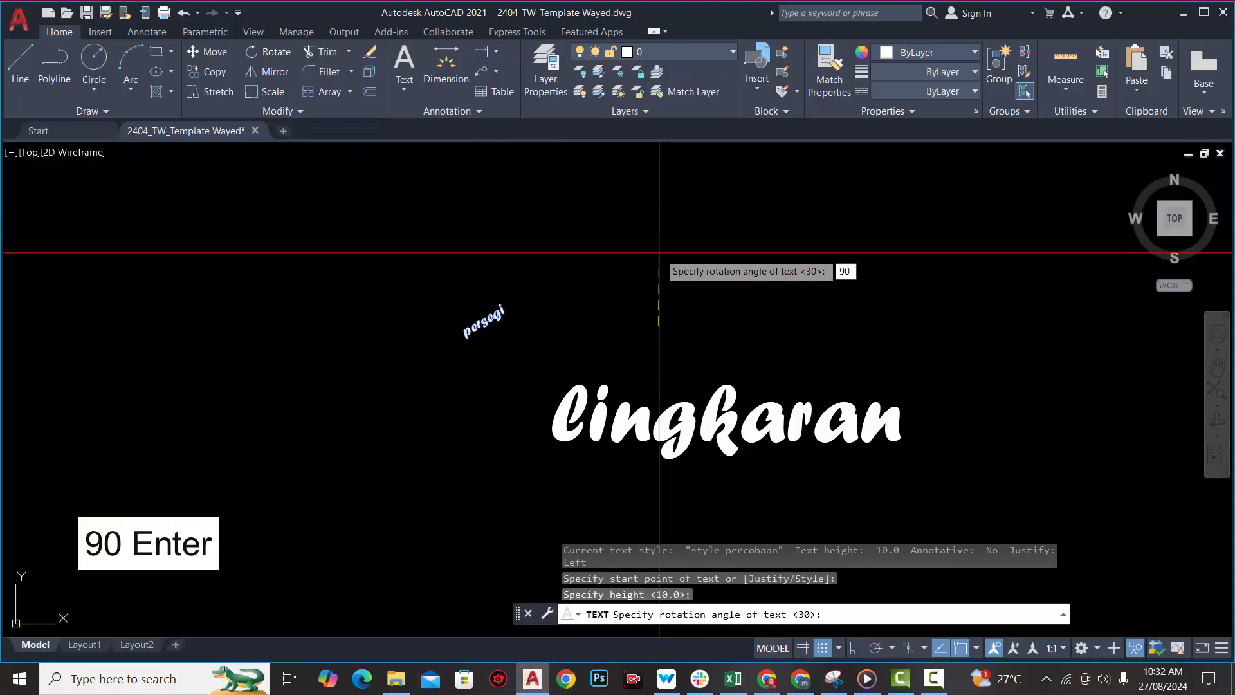
key(Return)
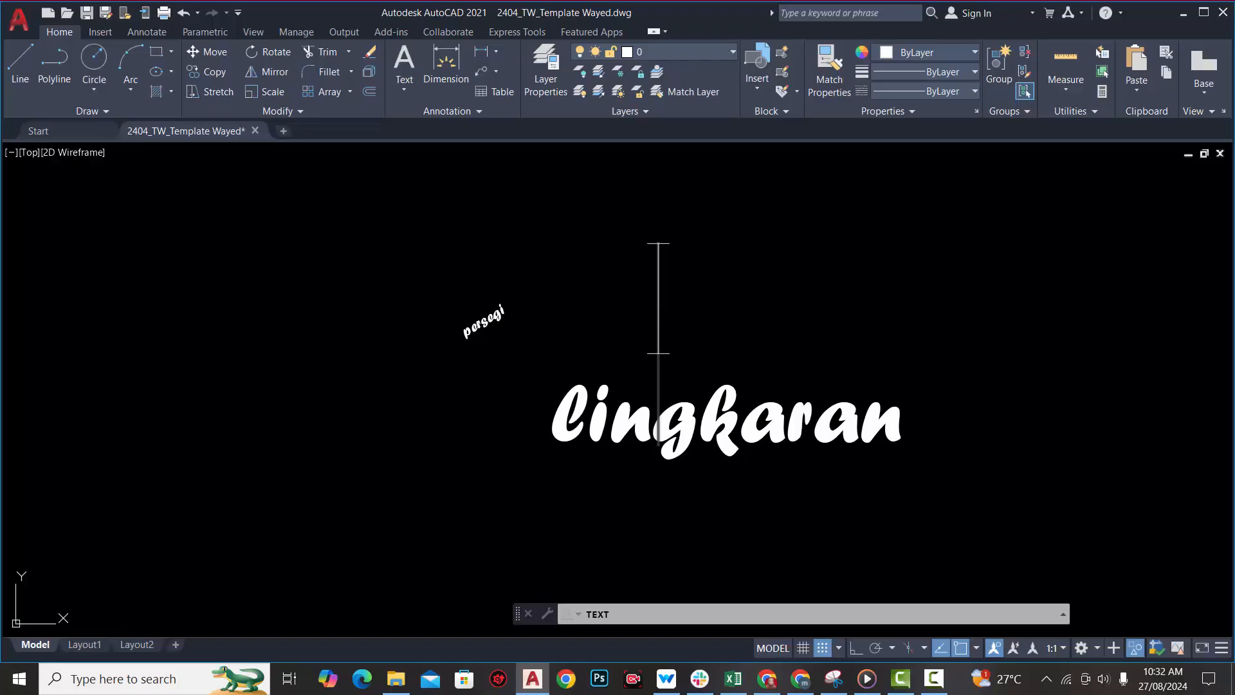
text(segitiga)
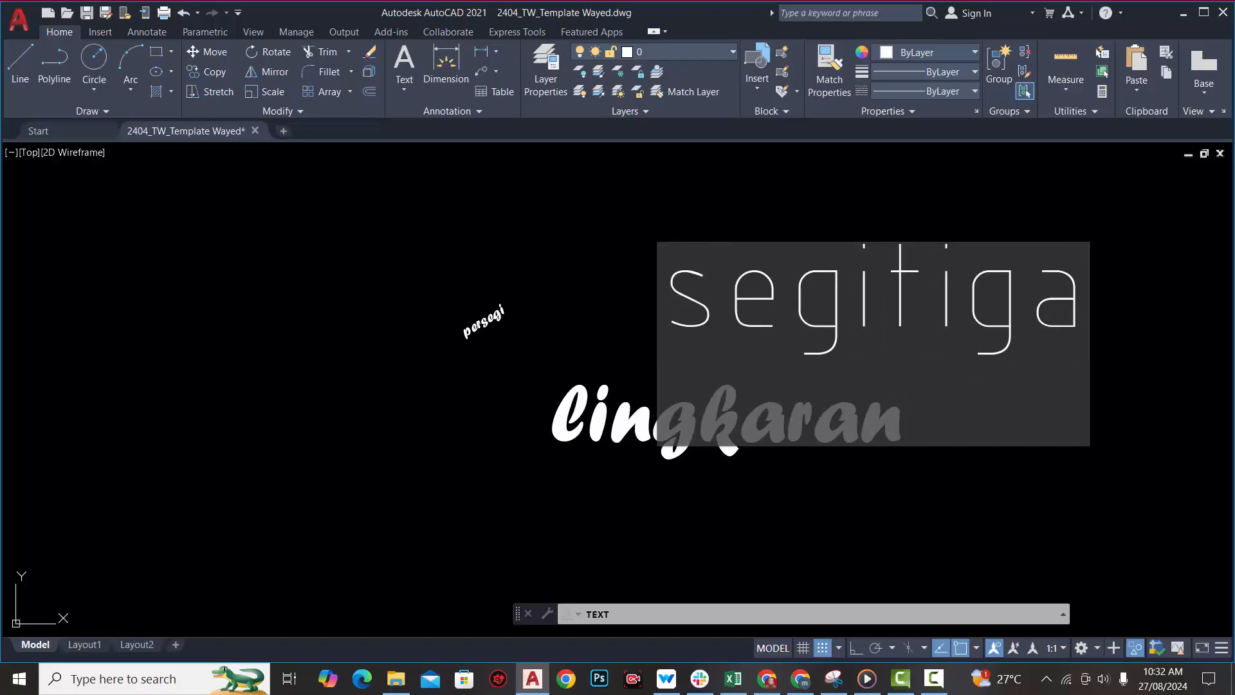
key(Return)
key(Return)
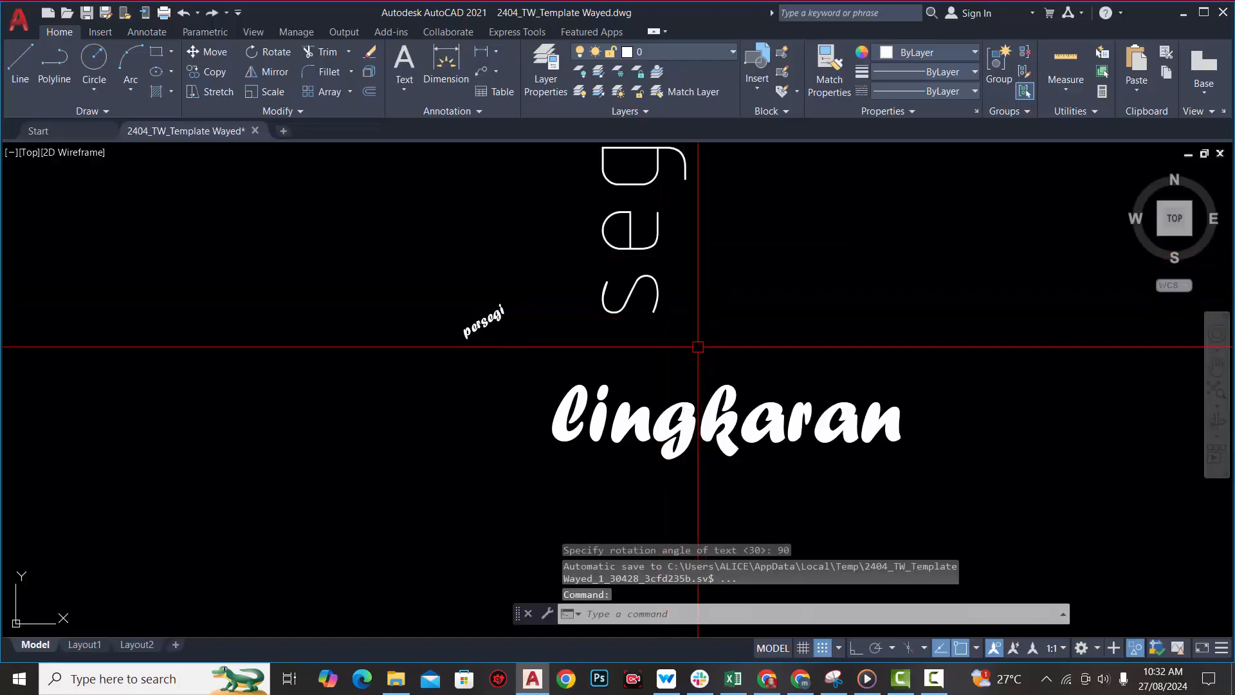
- Make Standard the current text style
scroll(695, 372, down, 2)
scroll(710, 191, up, 2)
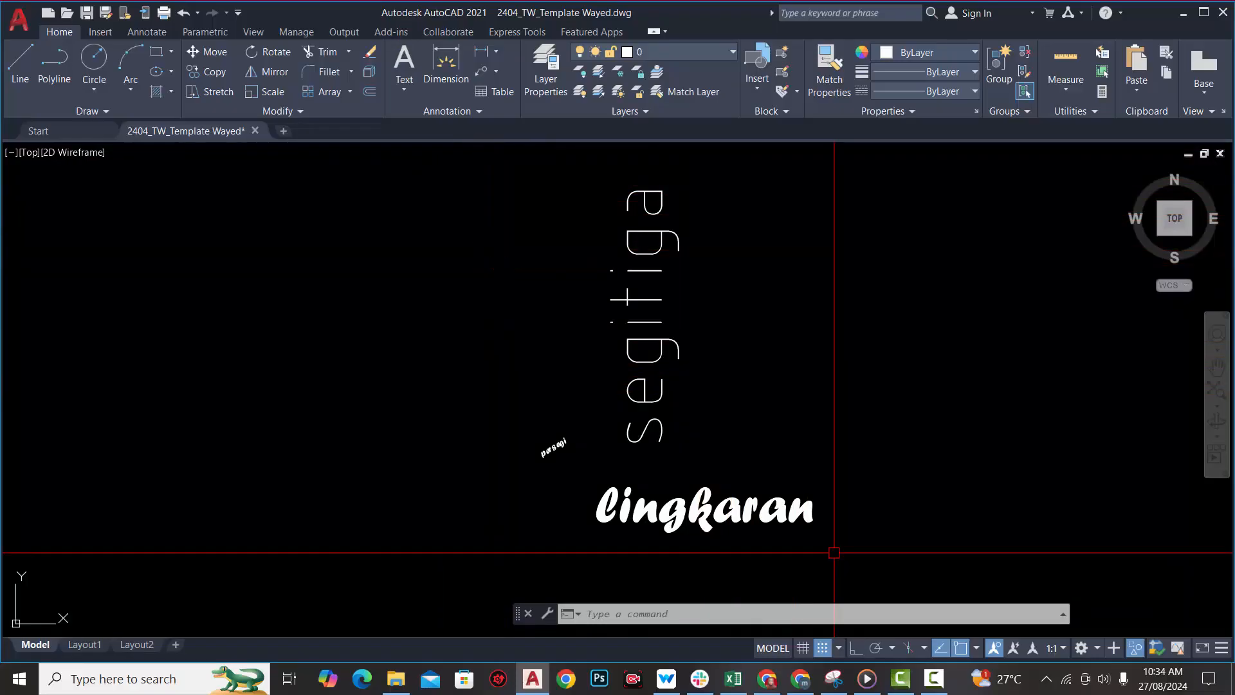
scroll(834, 552, up, 2)
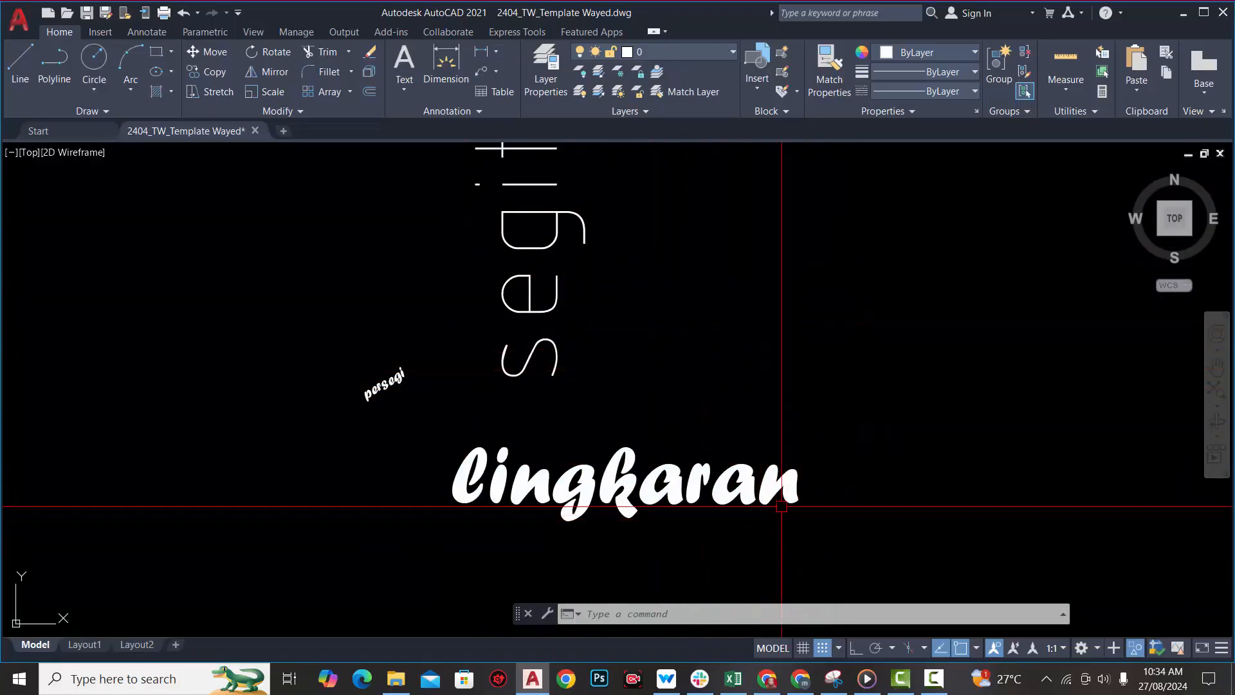
click(473, 110)
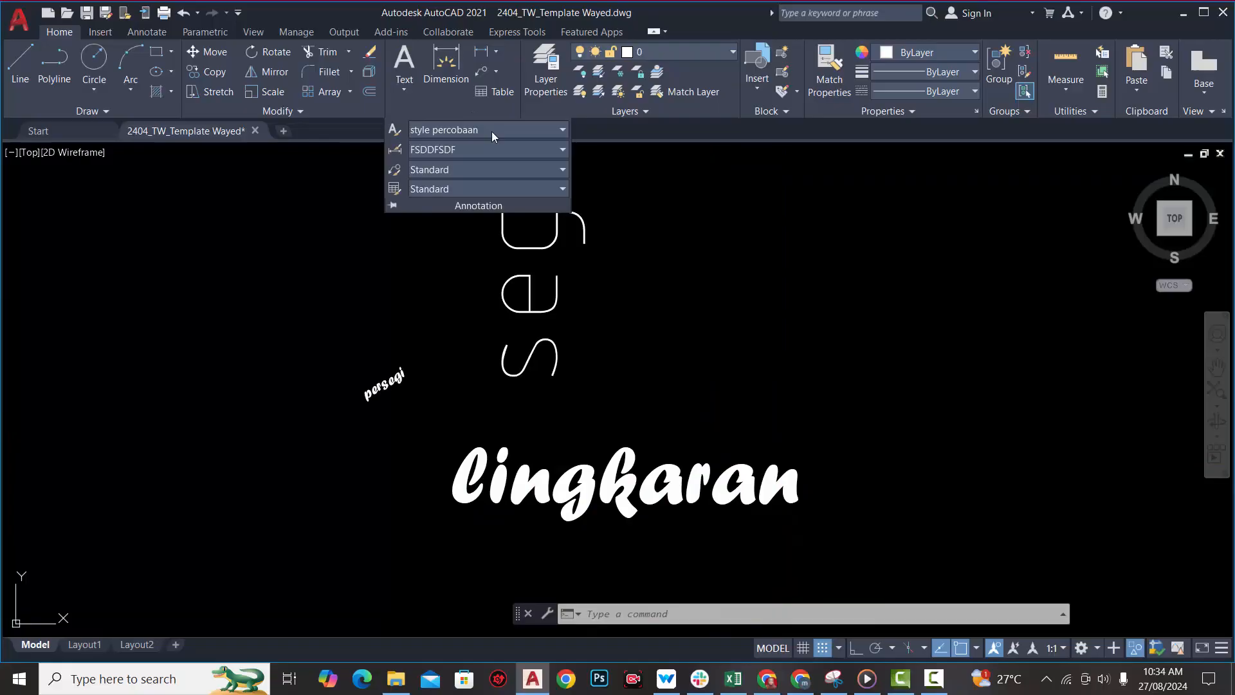
click(493, 131)
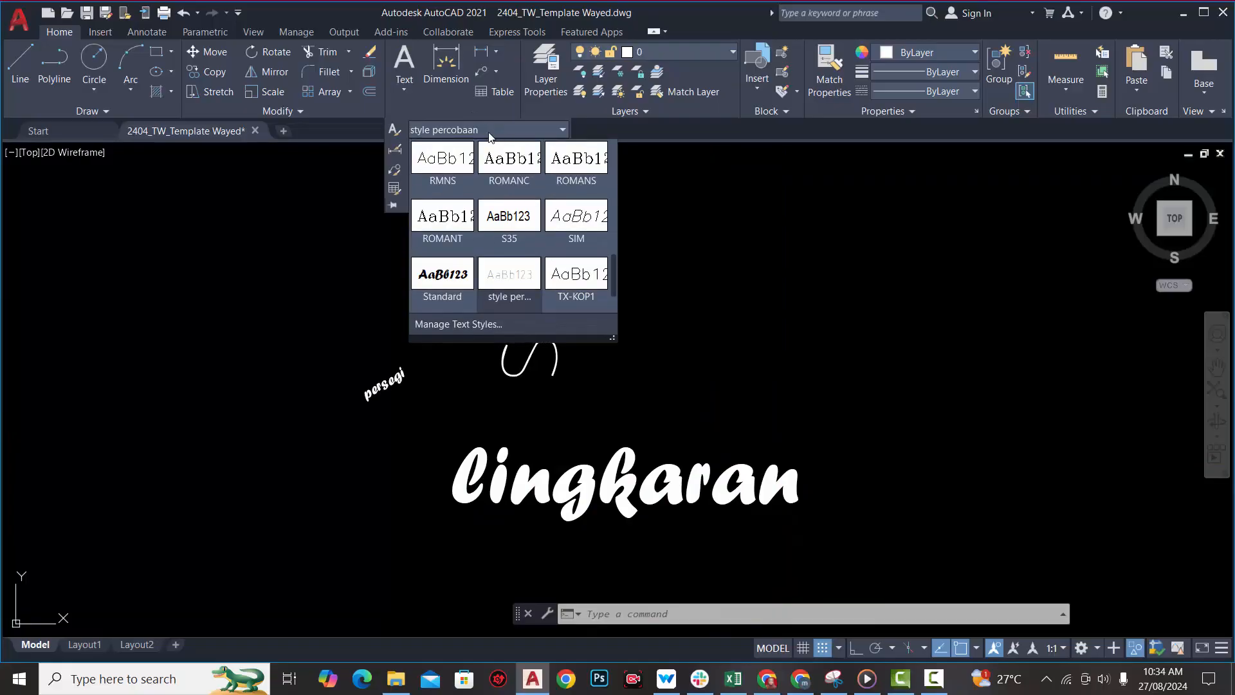
click(438, 283)
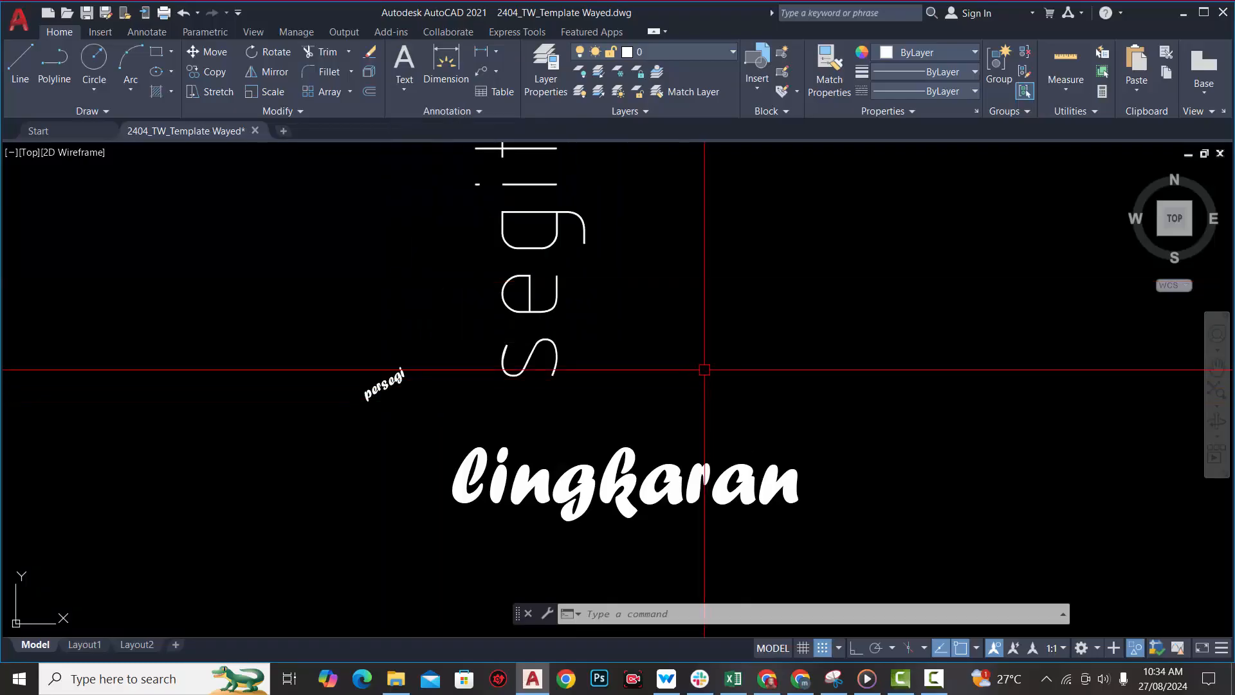
- Add the single-line text "garis" above and right of "lingkaran" with rotation angle 0 and a height picked in the drawing
text(tex)
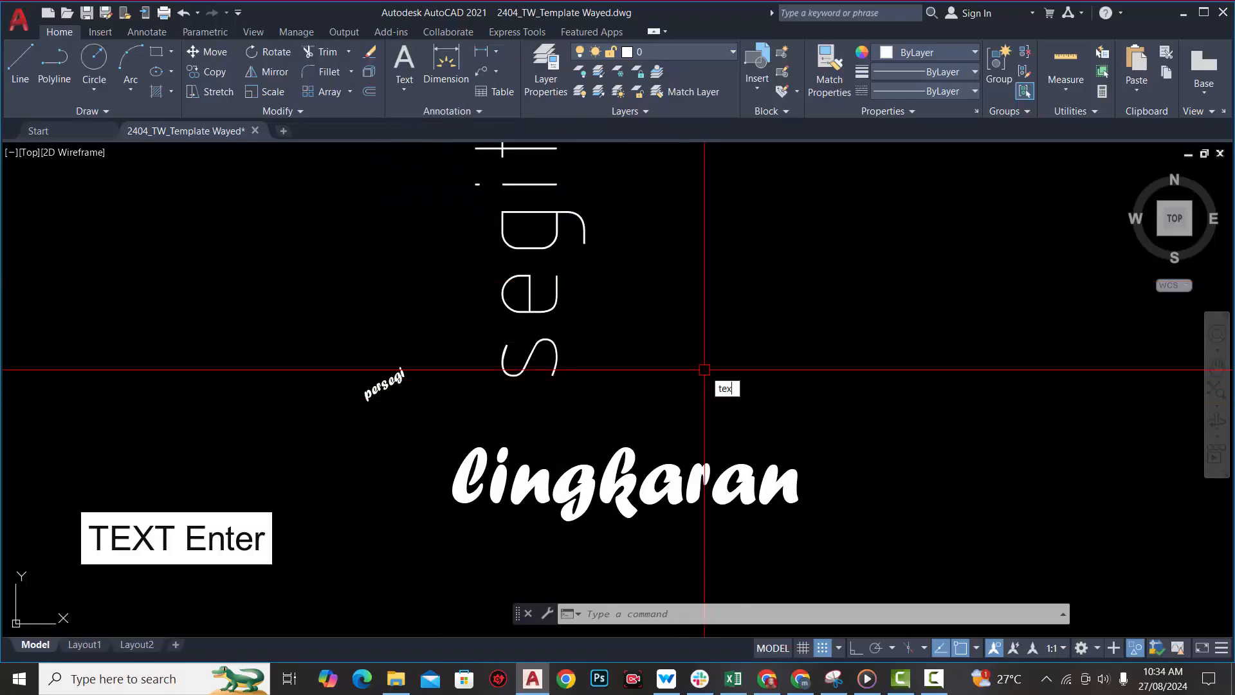
text(t)
key(Return)
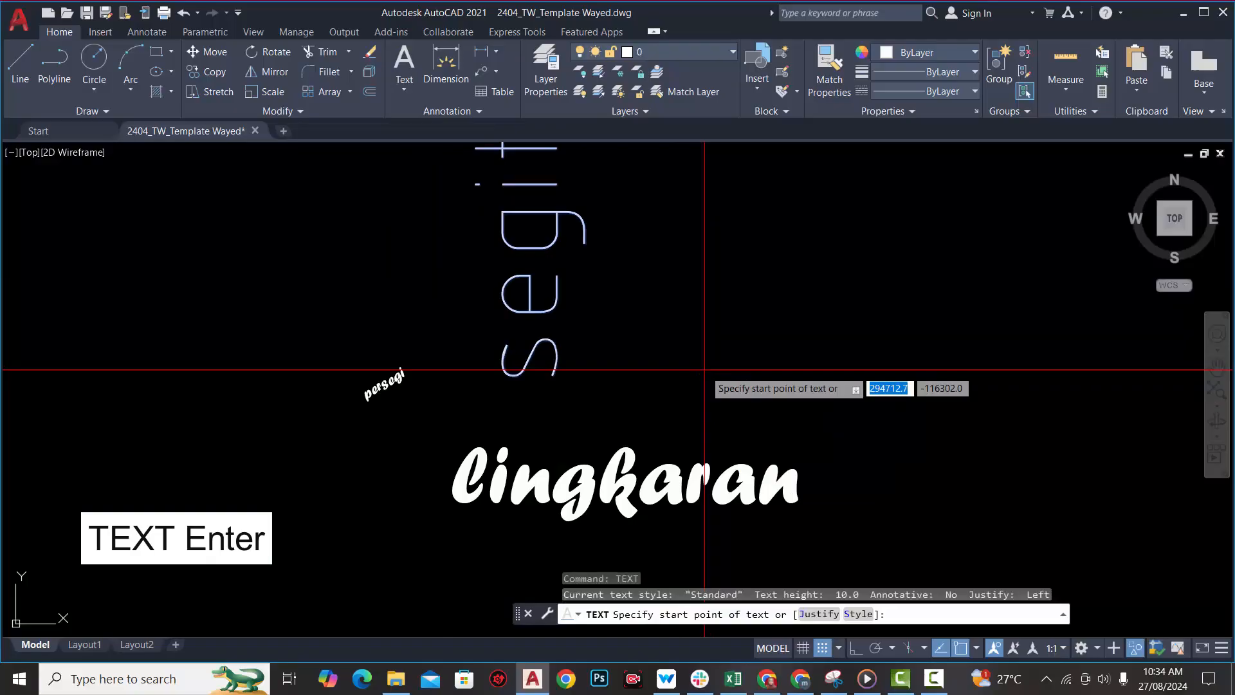
click(795, 368)
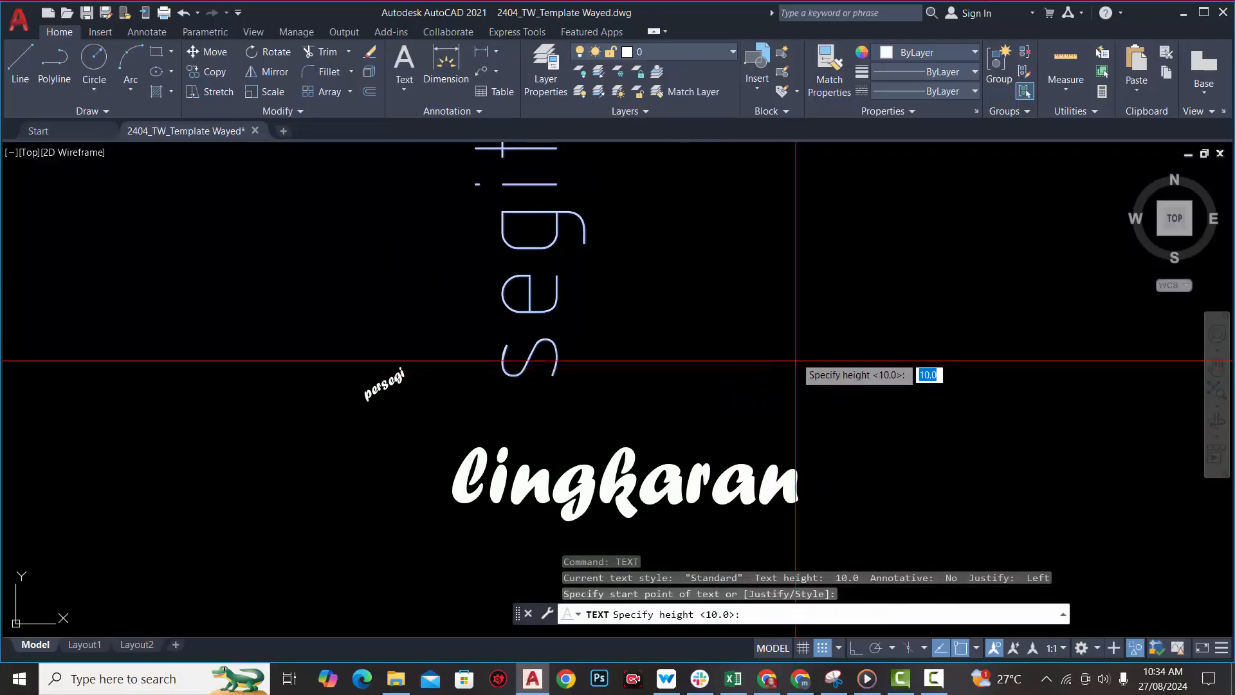
key(Return)
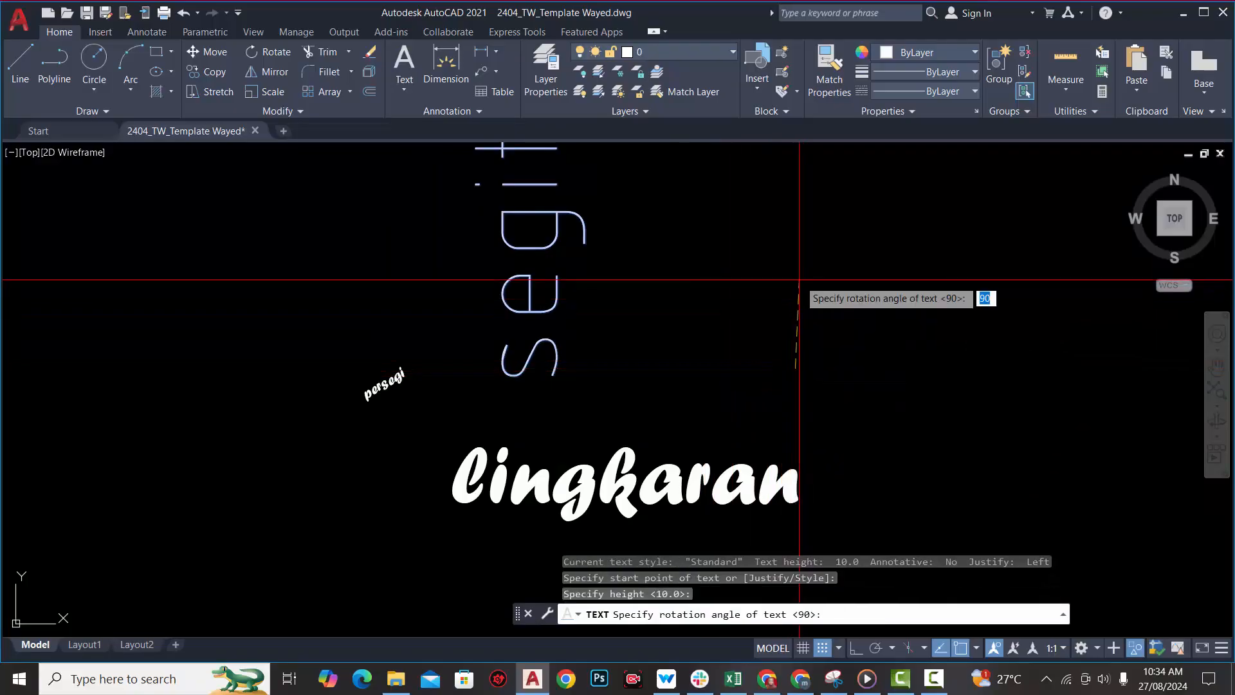
text(0)
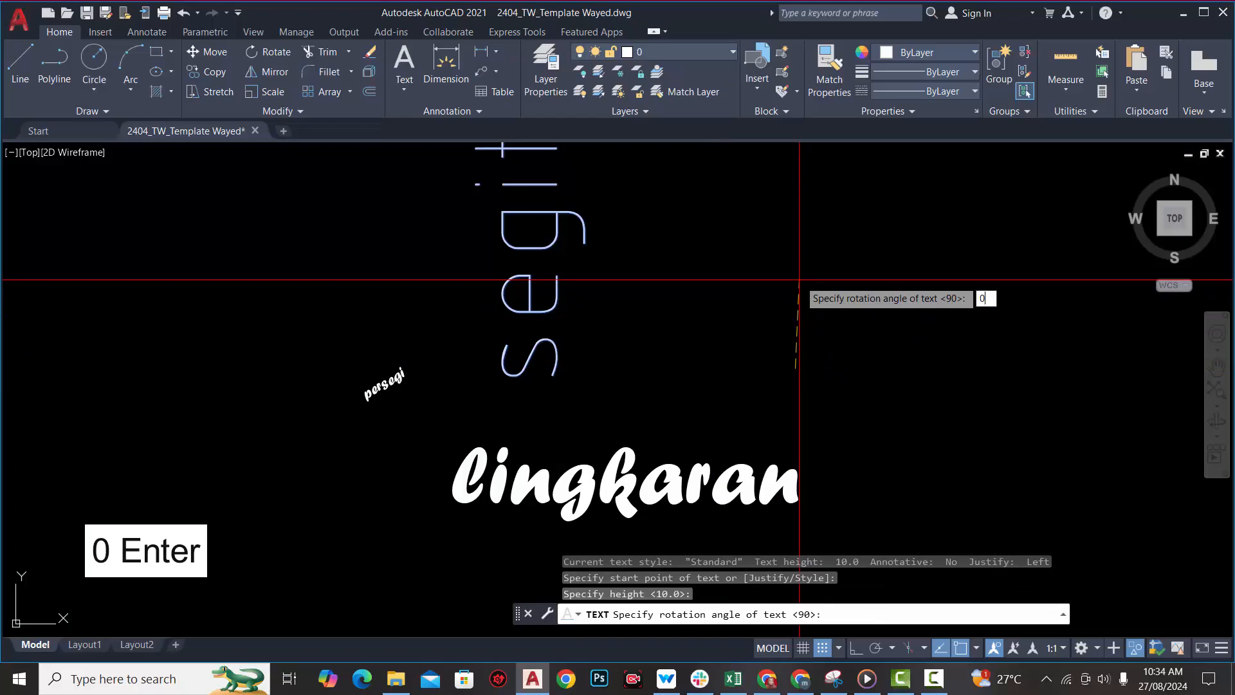
key(Return)
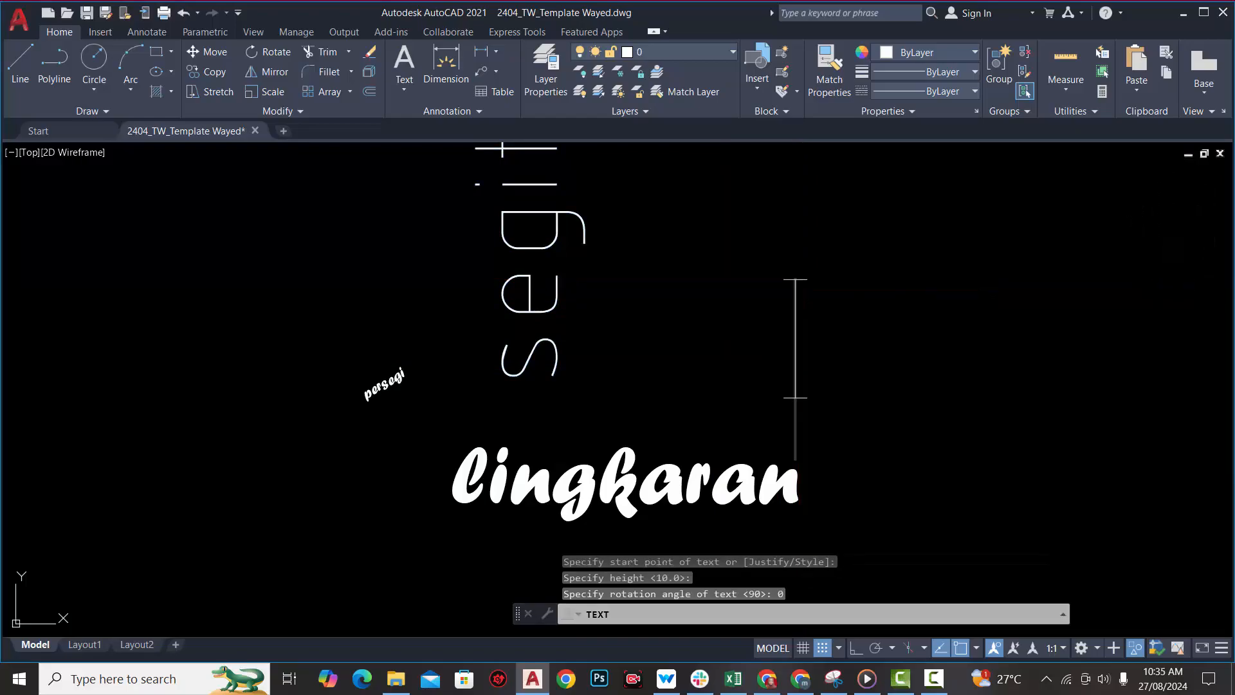
text(garis)
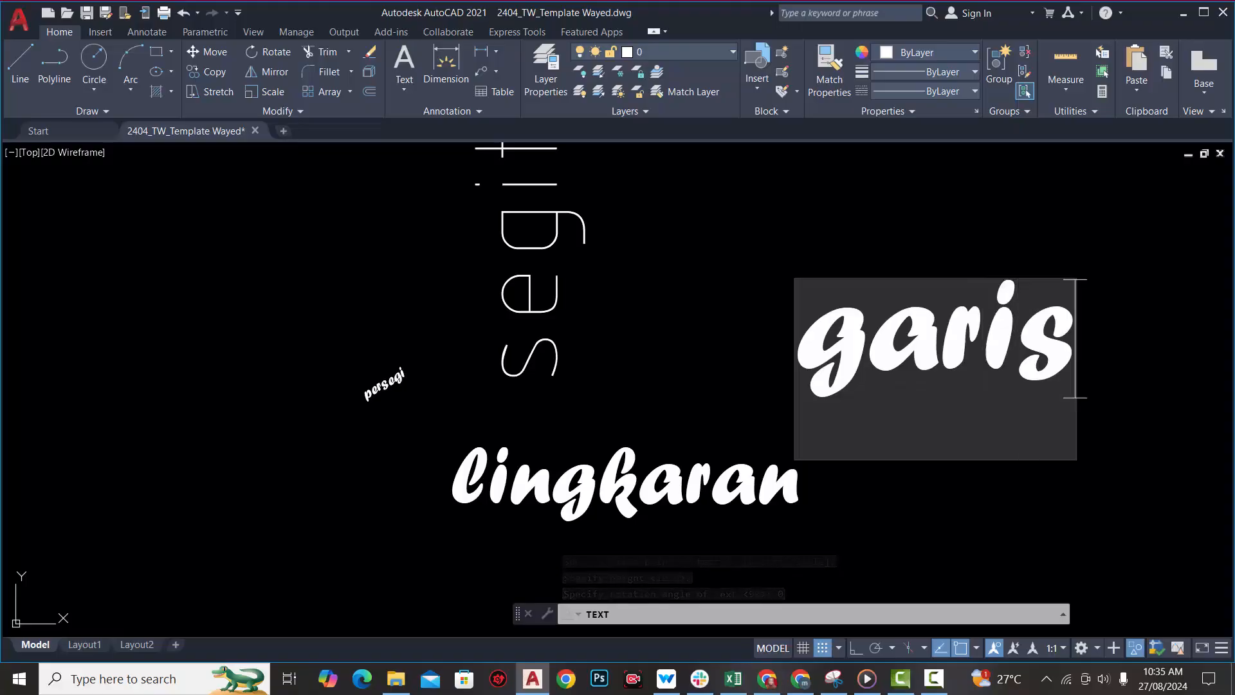
key(Return)
key(Return)
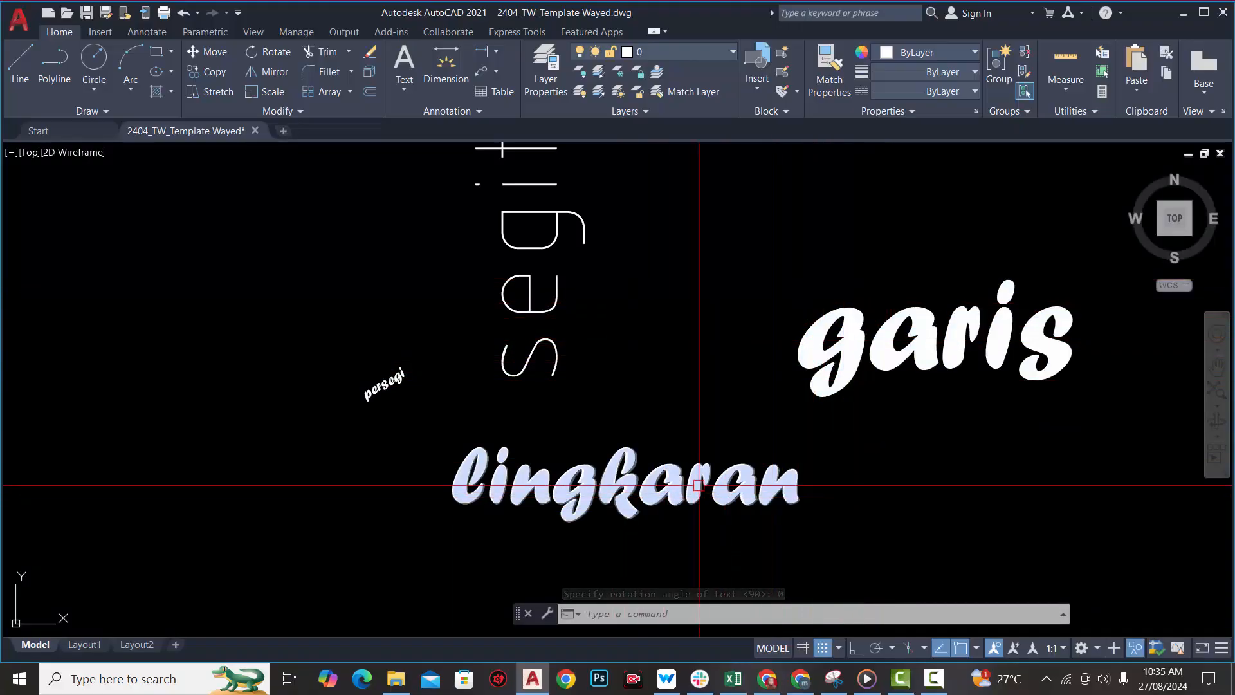
click(480, 114)
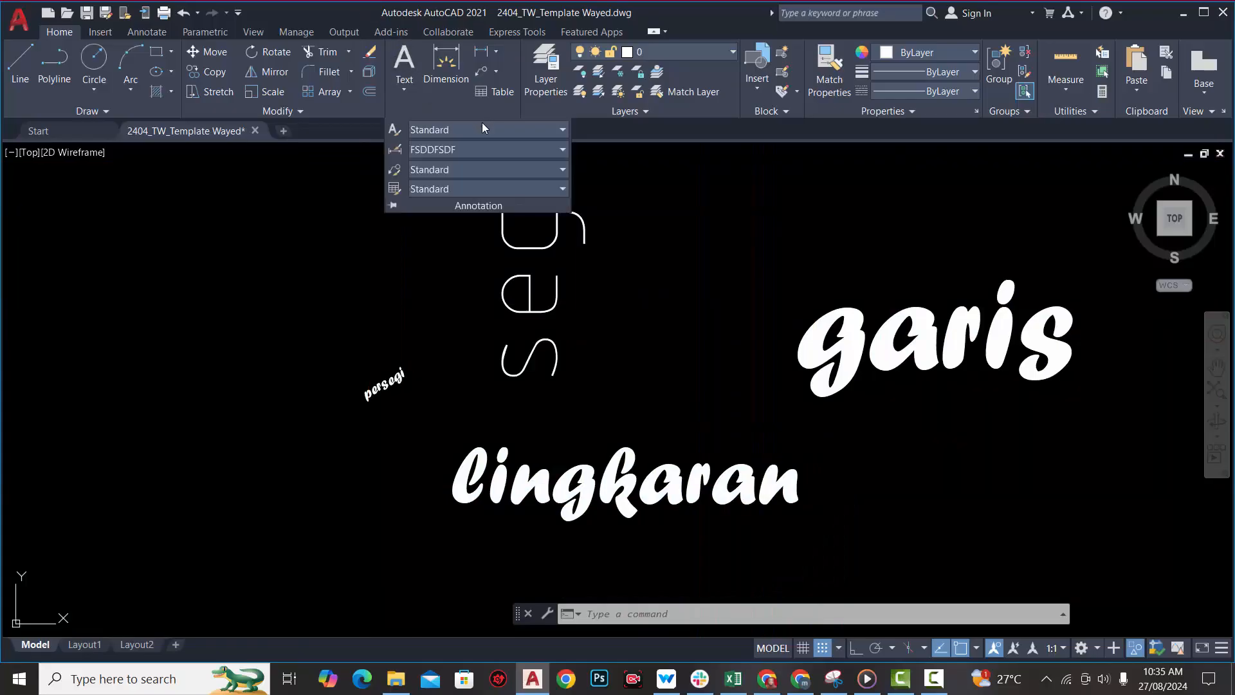
scroll(655, 353, down, 2)
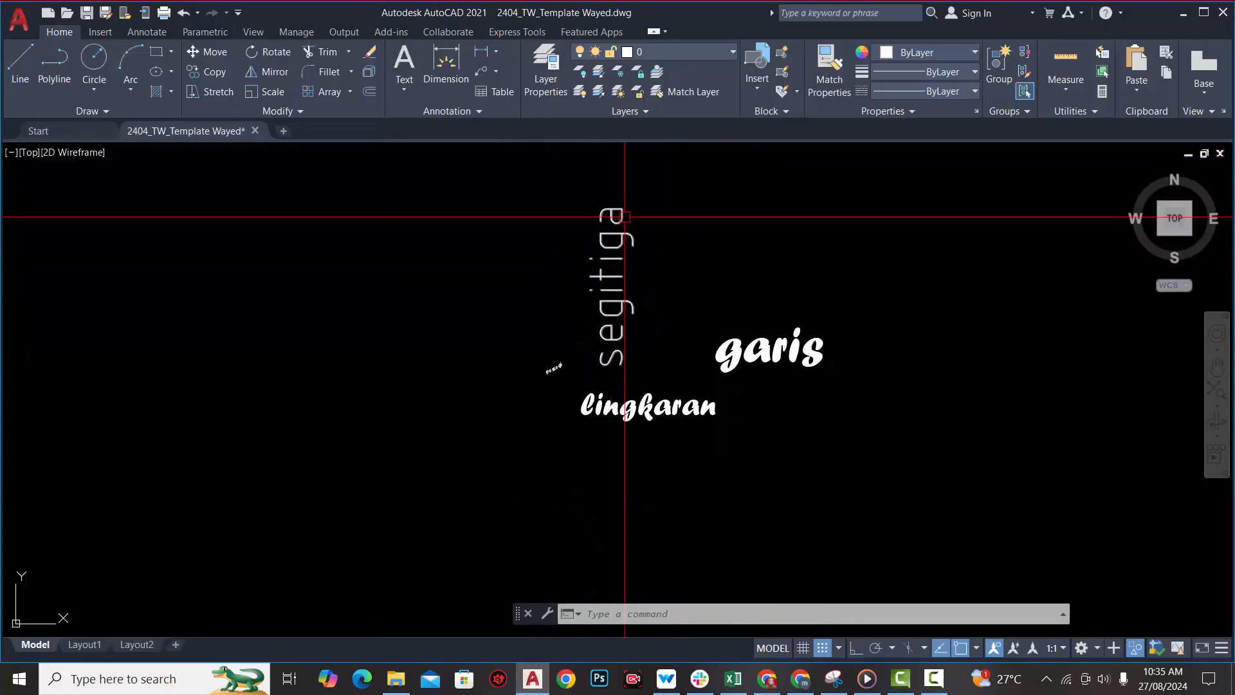
scroll(622, 211, up, 2)
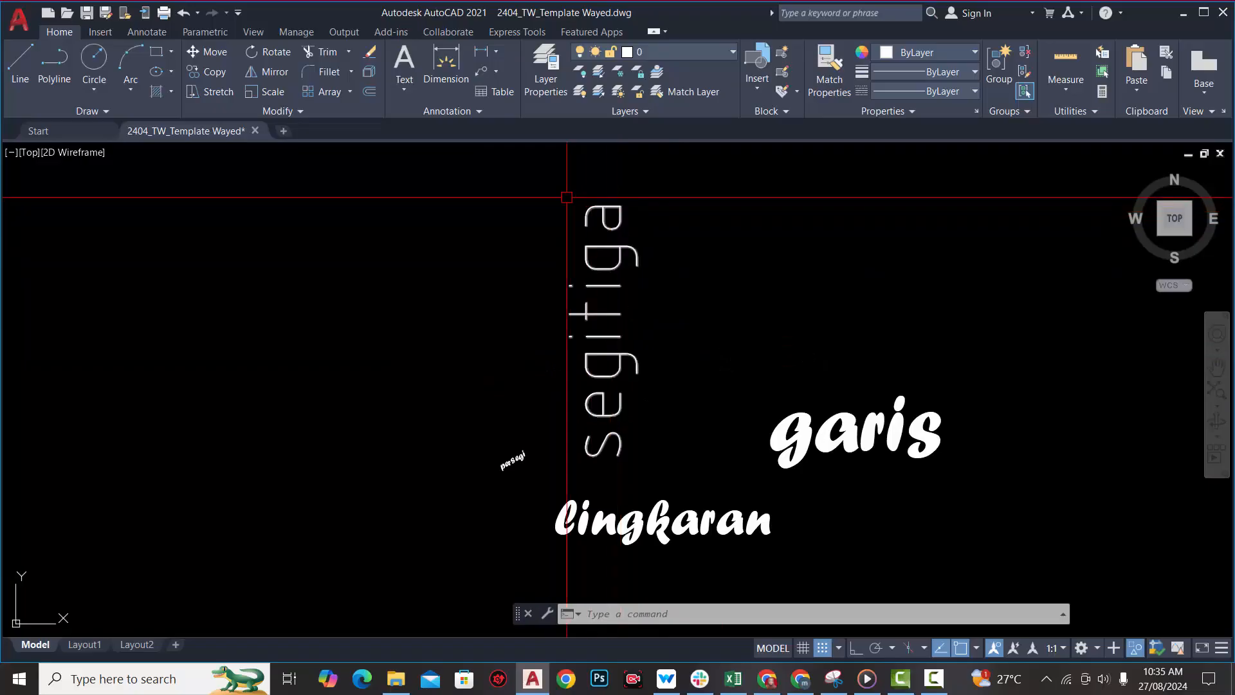
click(404, 88)
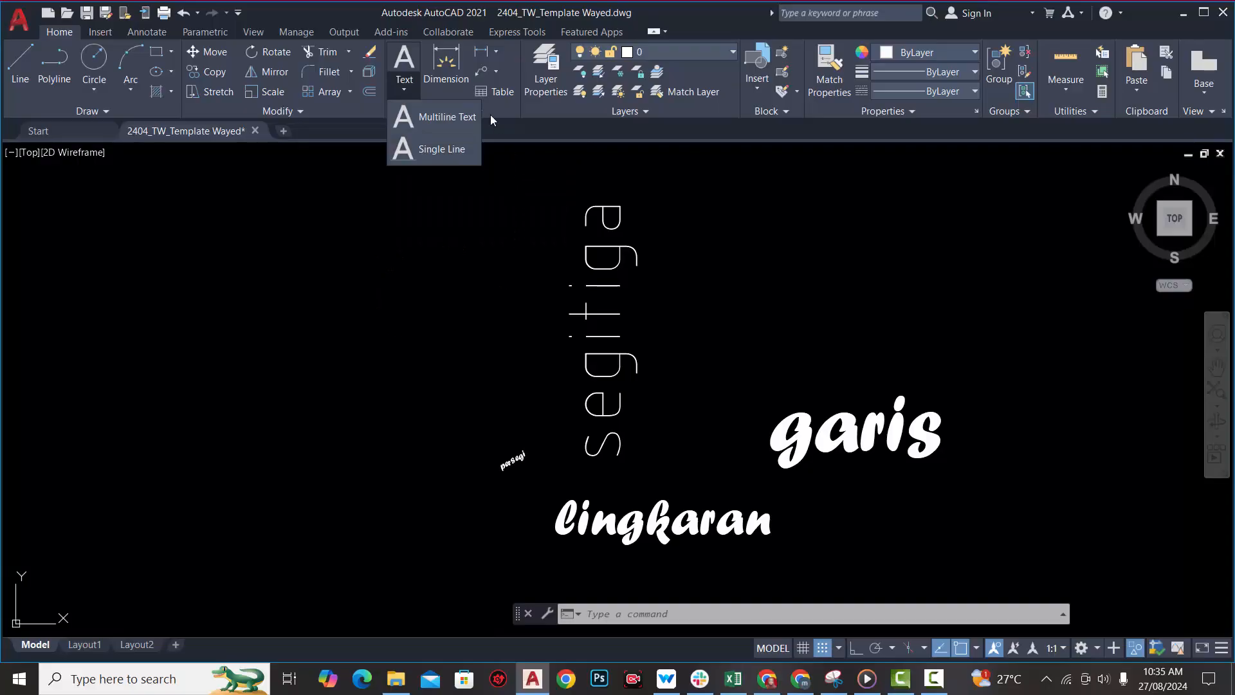
click(464, 118)
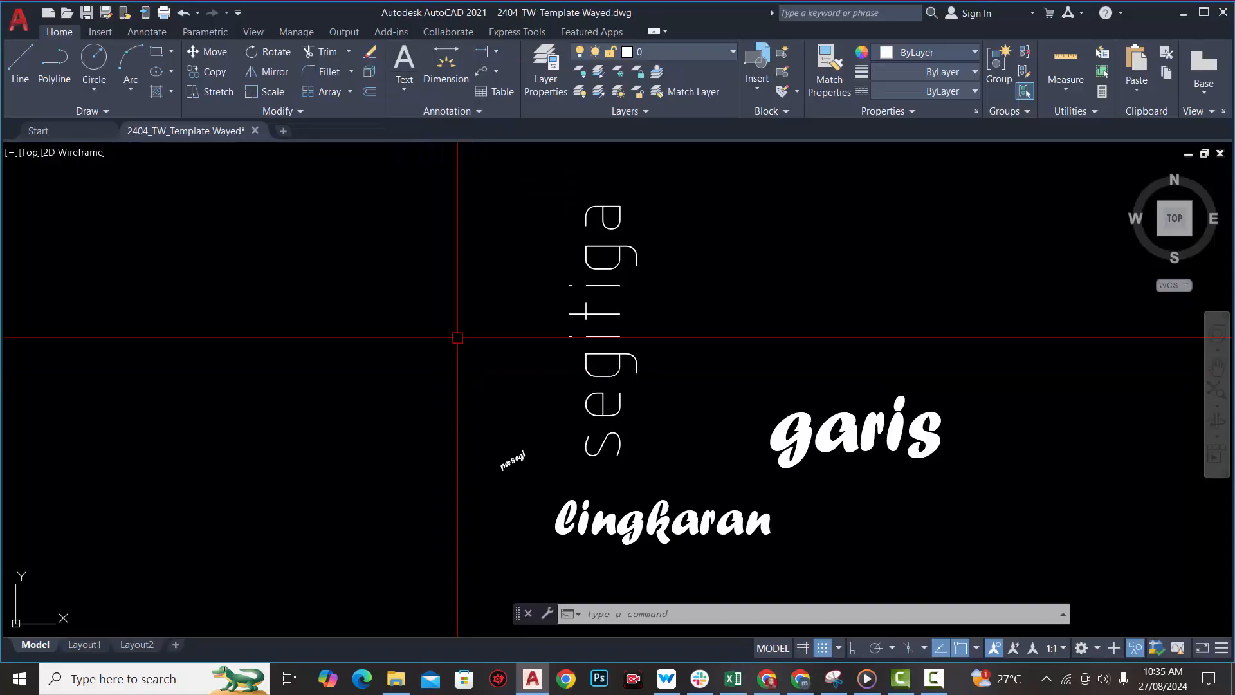
- Delete all four texts from the drawing with one crossing selection
click(988, 559)
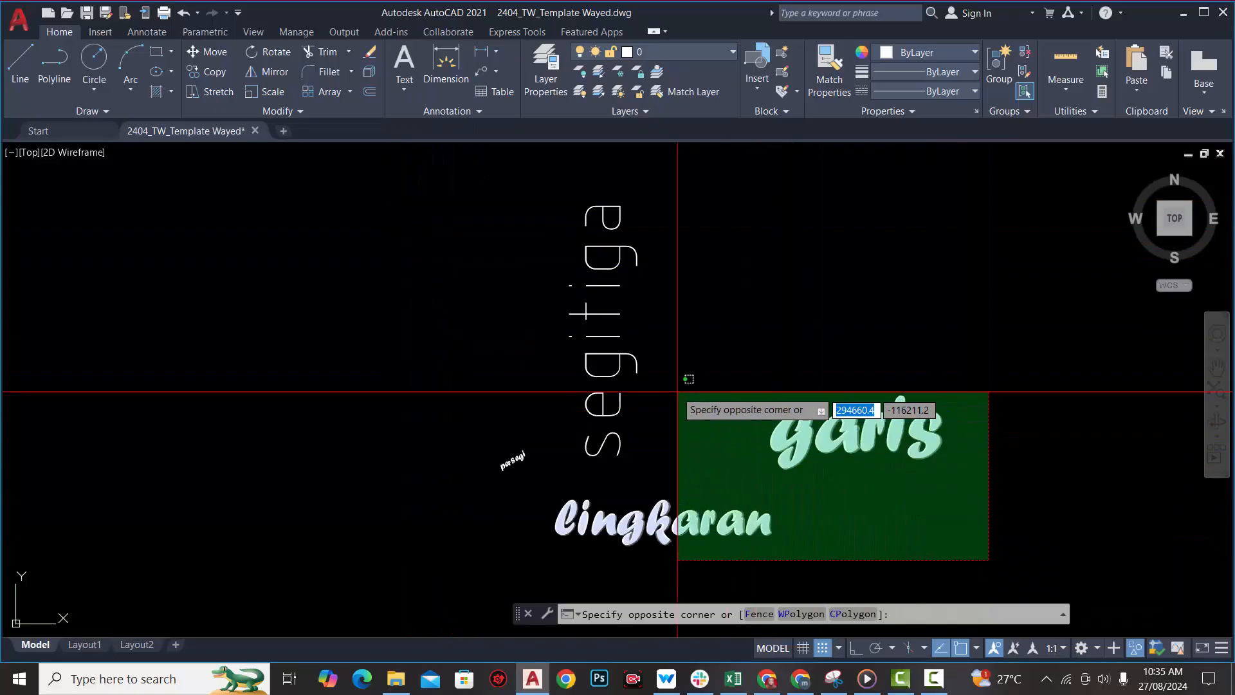
click(457, 186)
key(Delete)
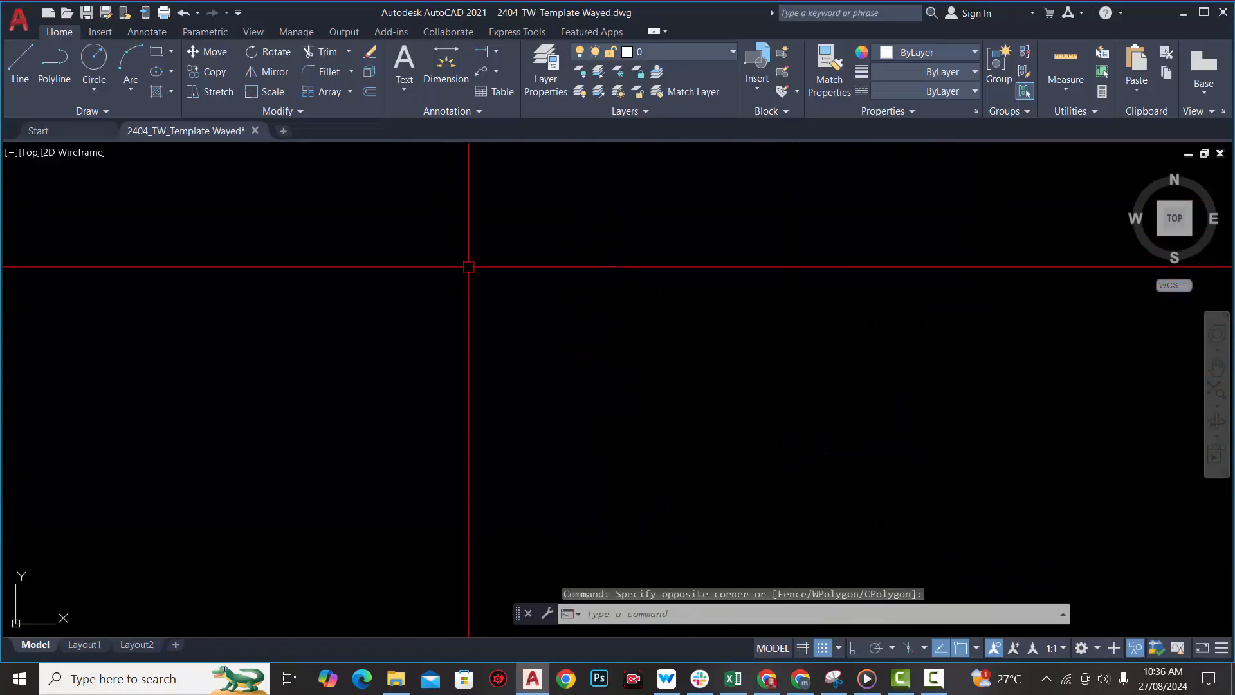
click(404, 89)
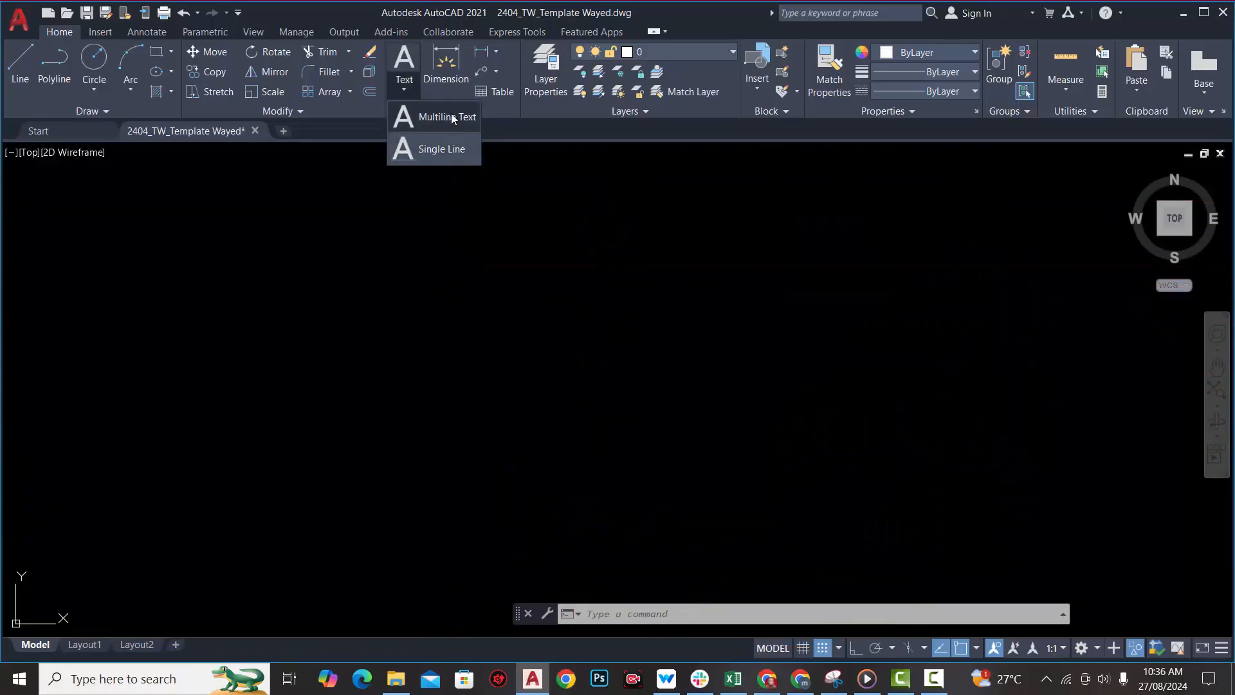
click(475, 274)
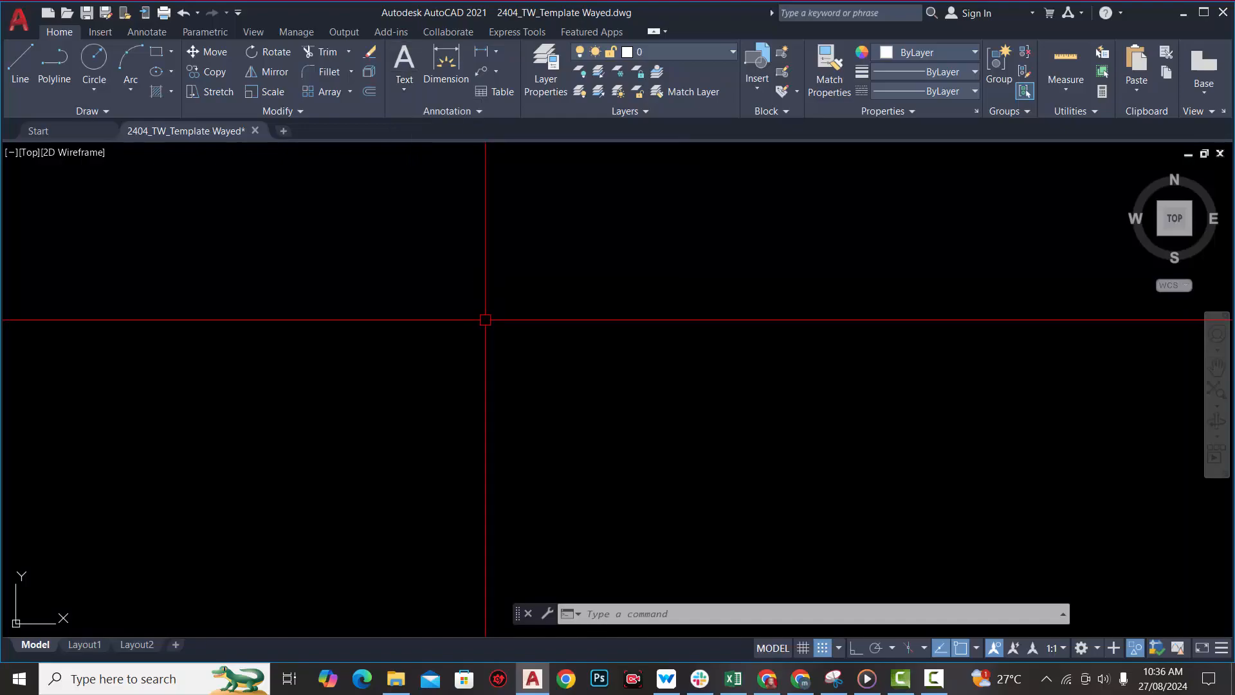
- Create a multiline text box across the upper drawing area and enter "latihan autocad" at text height 10
text(T)
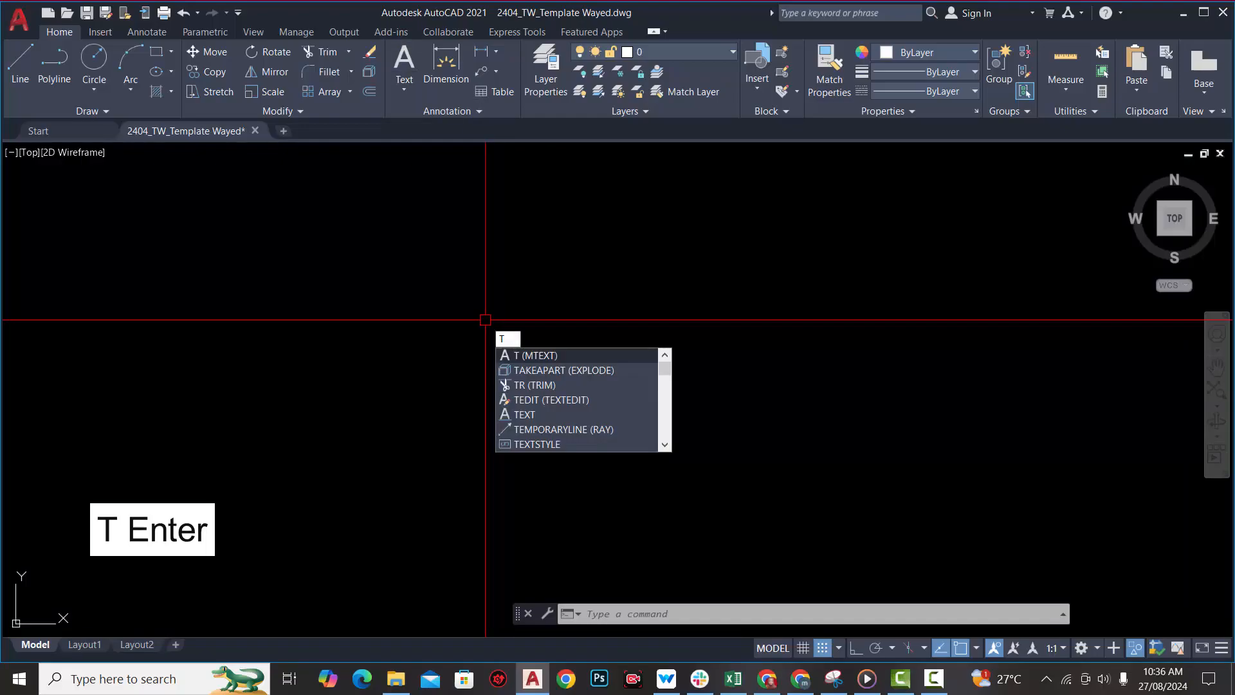
key(Return)
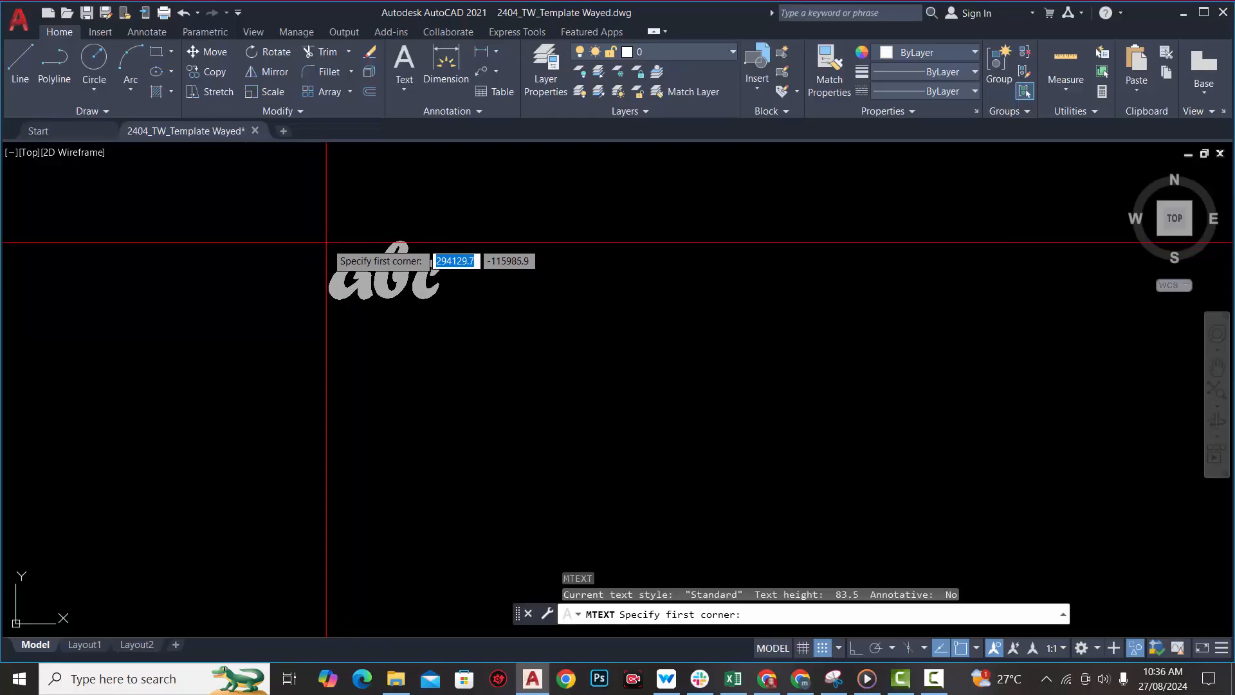
click(305, 213)
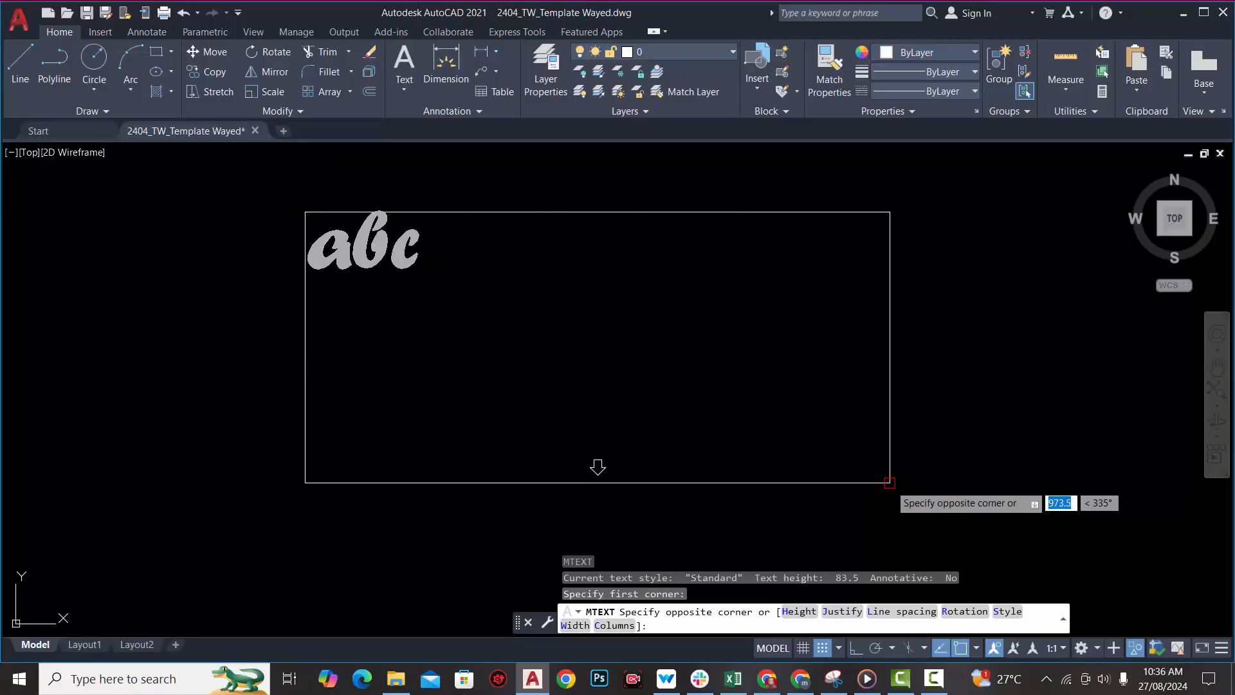
click(885, 507)
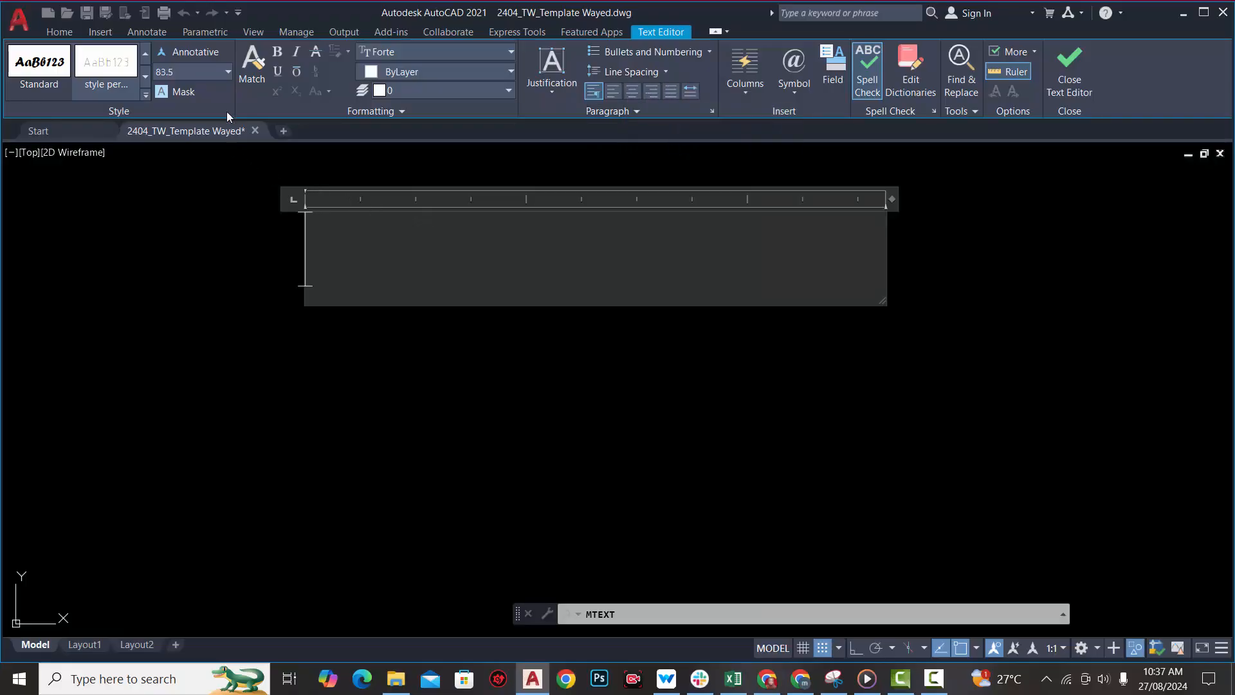
click(228, 72)
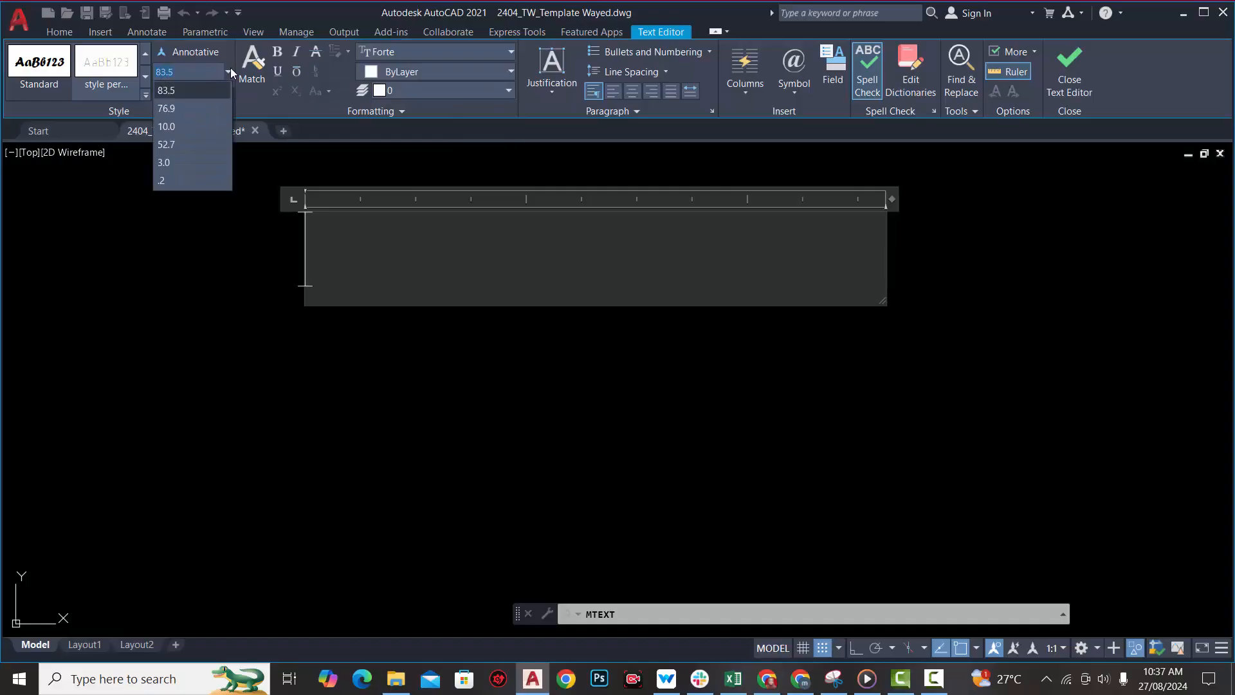
click(167, 126)
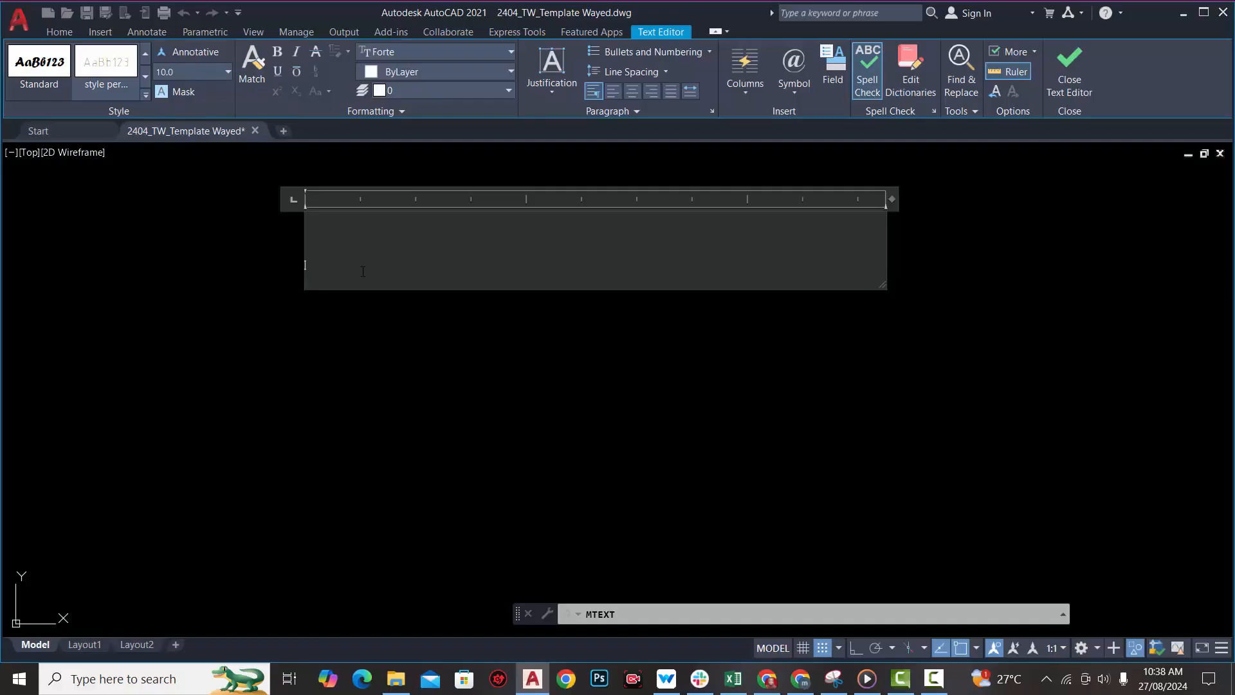
text(Catihan autocad)
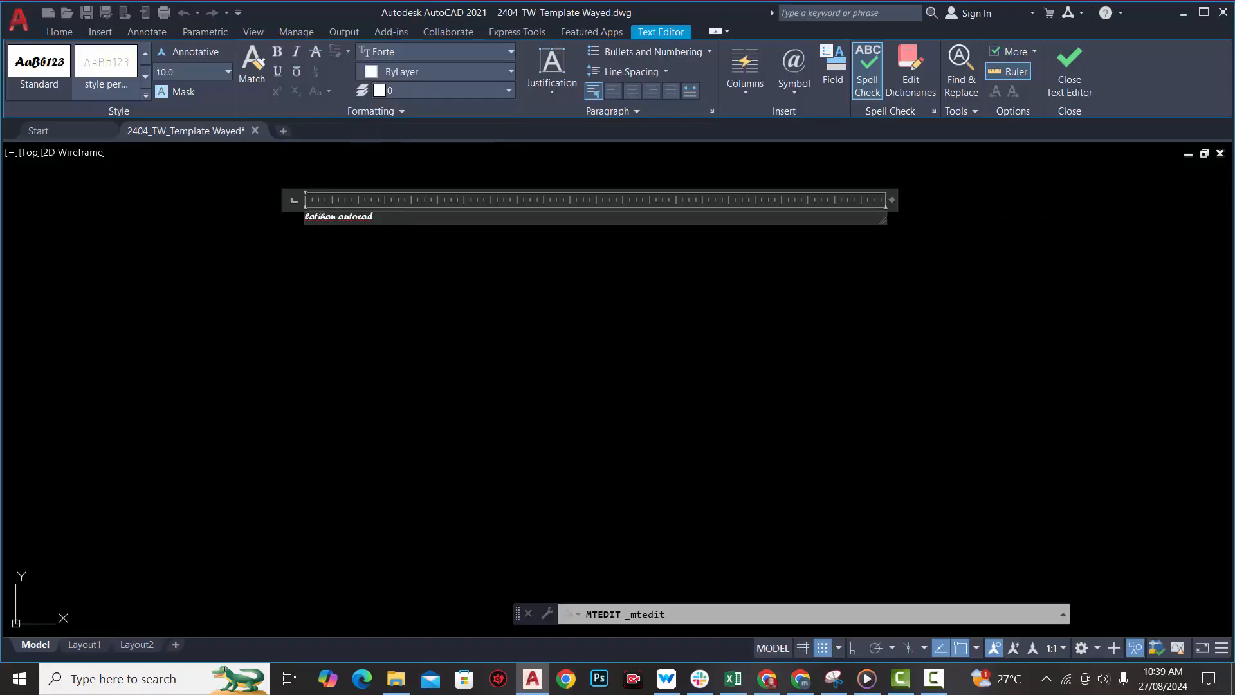
- Change the font of the whole "latihan autocad" text to Georgia
drag(399, 223, 304, 222)
click(455, 50)
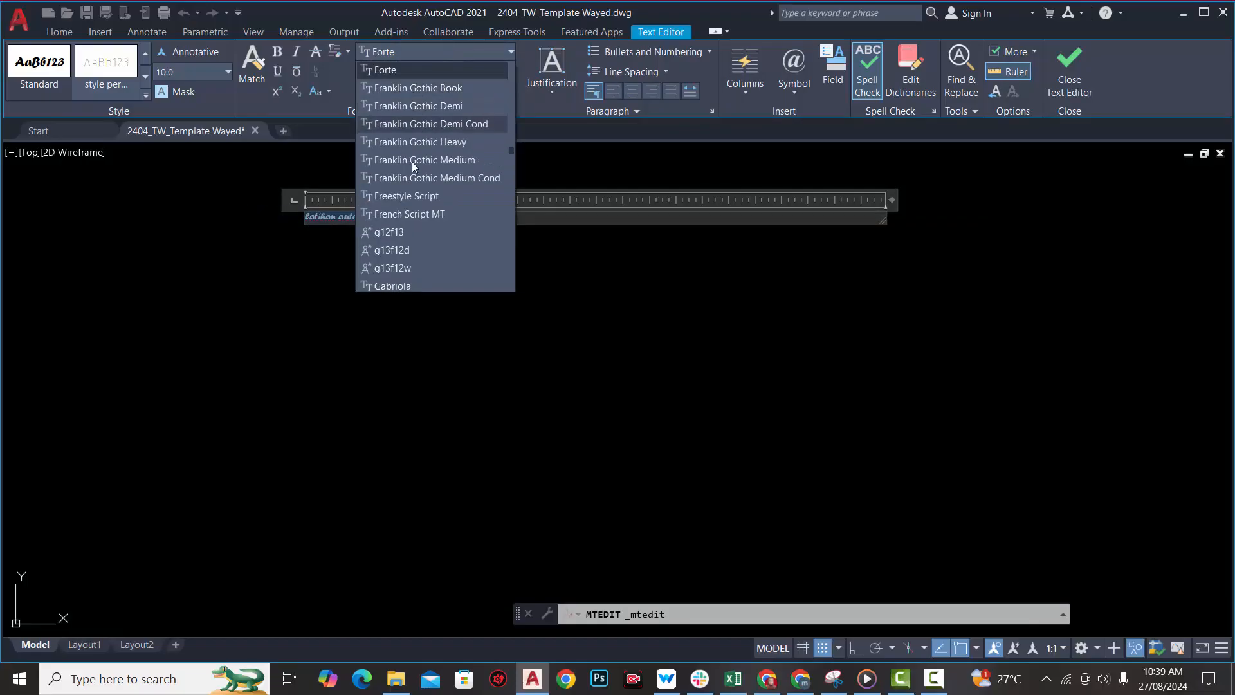
scroll(411, 164, down, 2)
scroll(412, 165, down, 2)
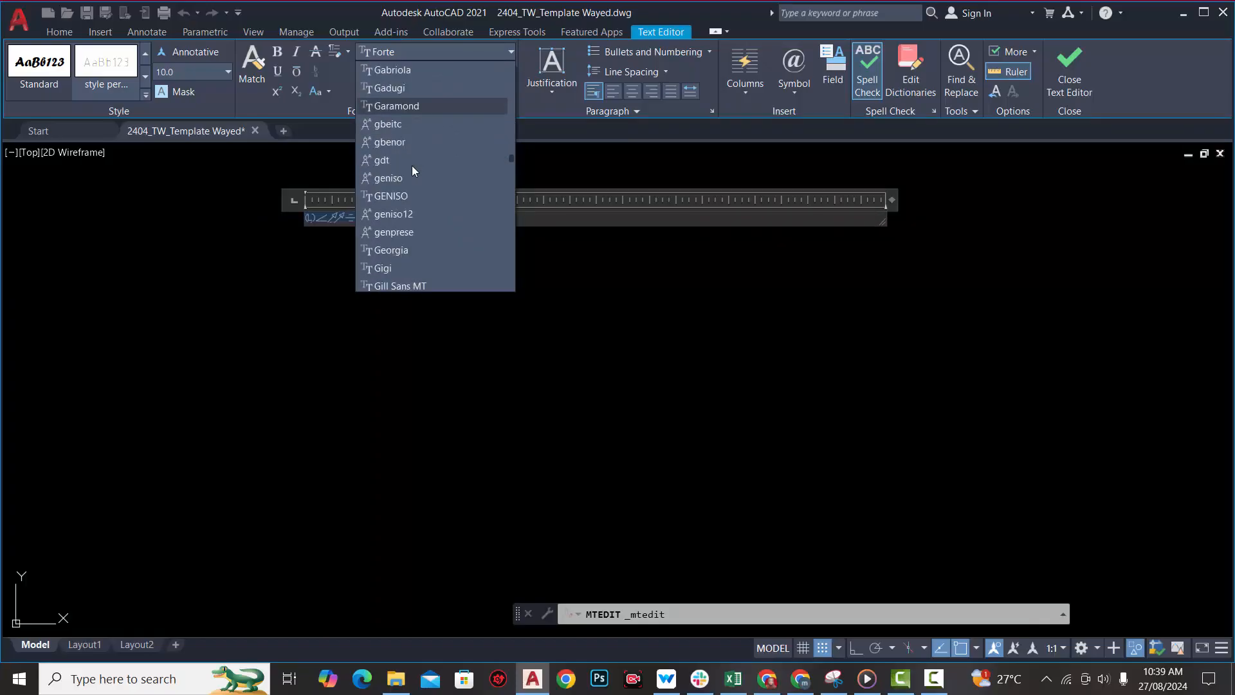
click(410, 252)
click(411, 218)
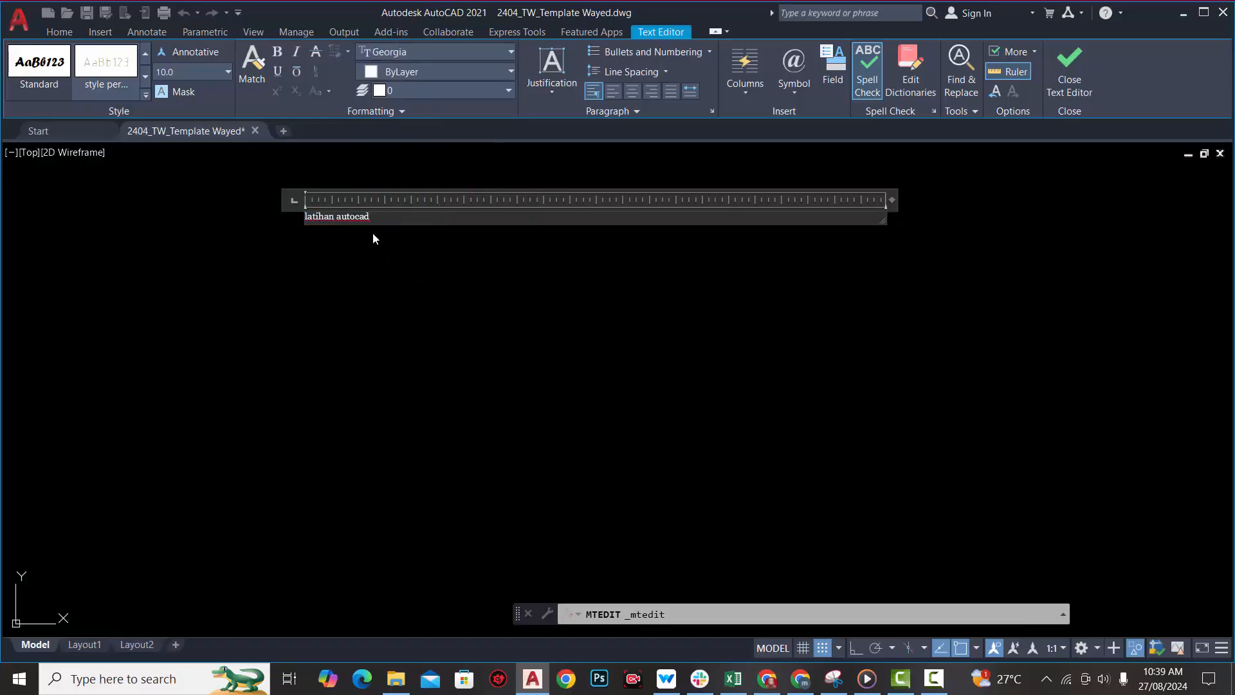
- Set the height of the whole "latihan autocad" text to 52.7 and finish editing it
click(227, 73)
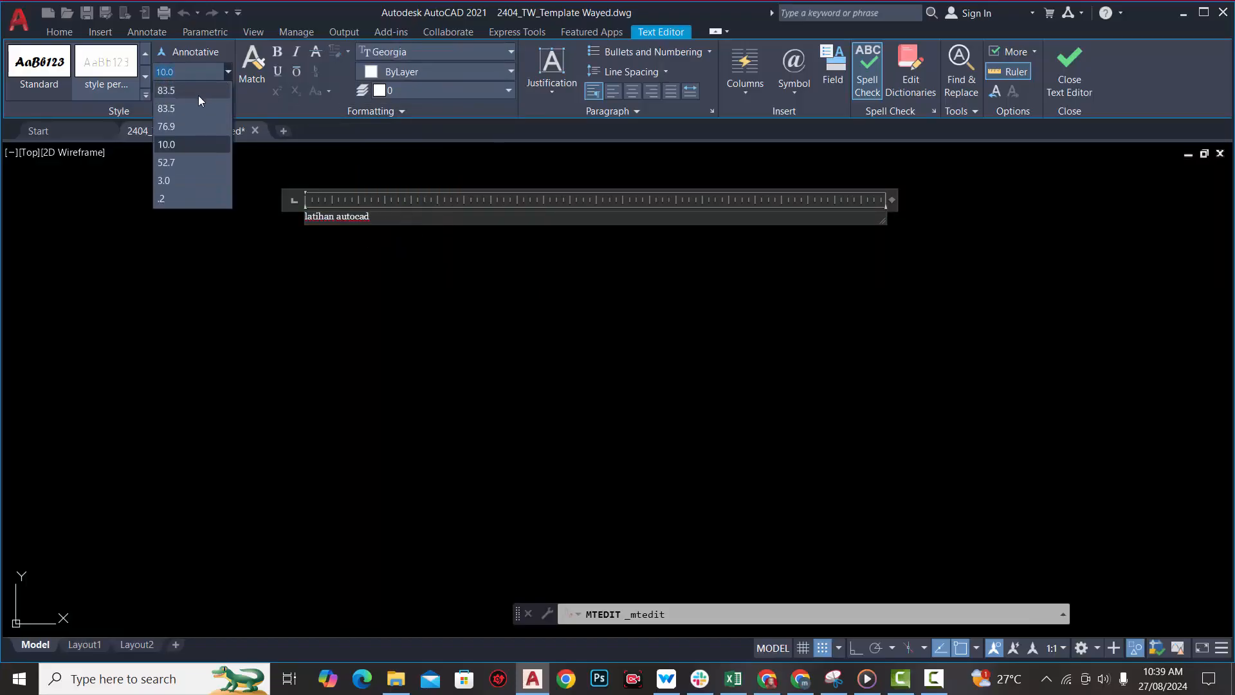
click(171, 163)
drag(377, 216, 295, 206)
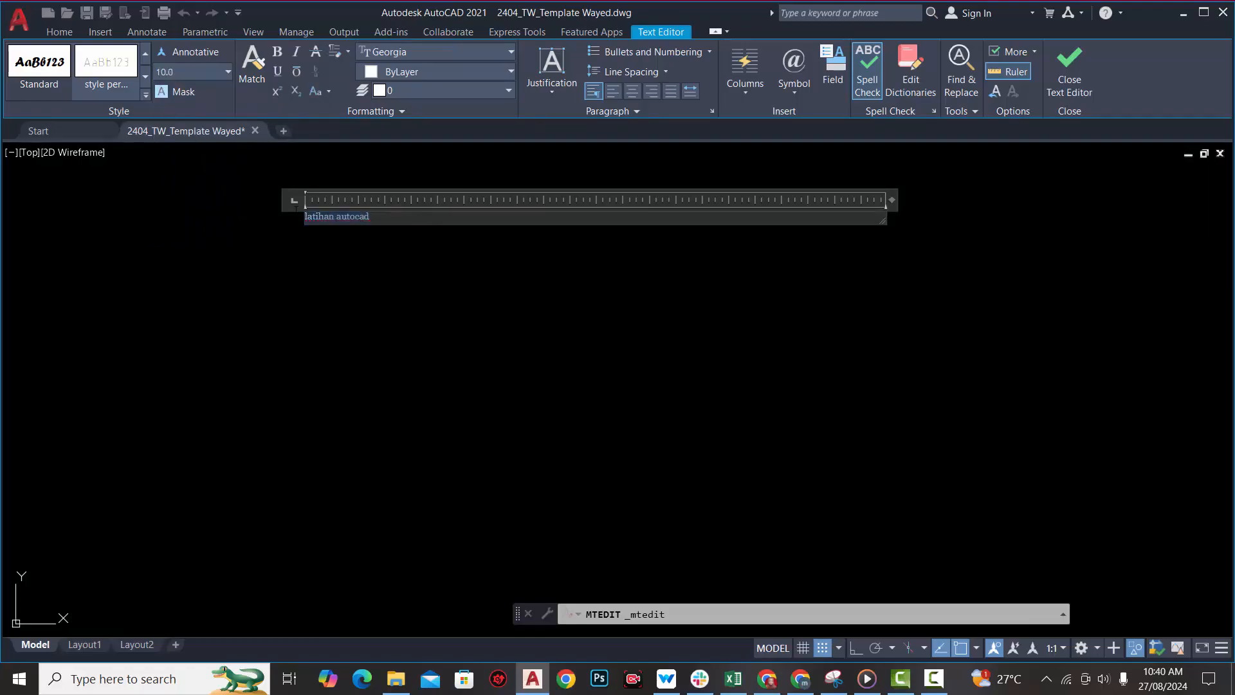
click(229, 71)
click(176, 163)
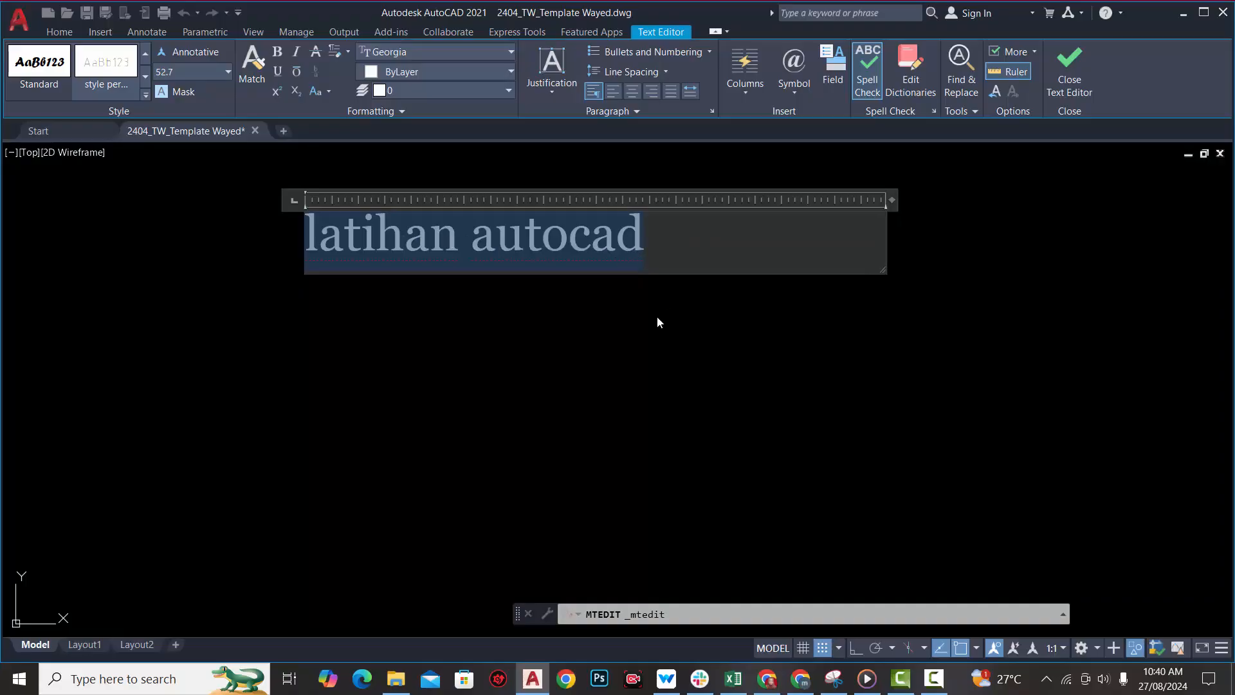
click(630, 320)
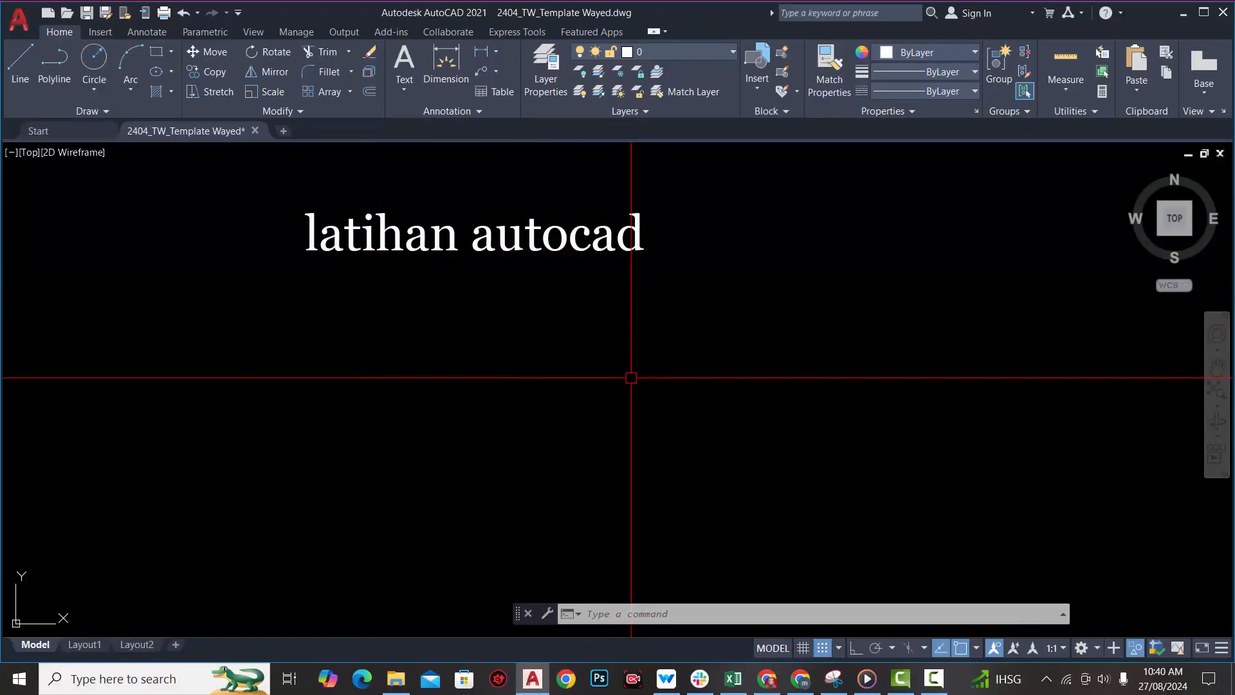
- Create a multiline text box below "latihan autocad" and enter 90 with a degree symbol using the code %%d
text(T)
key(Return)
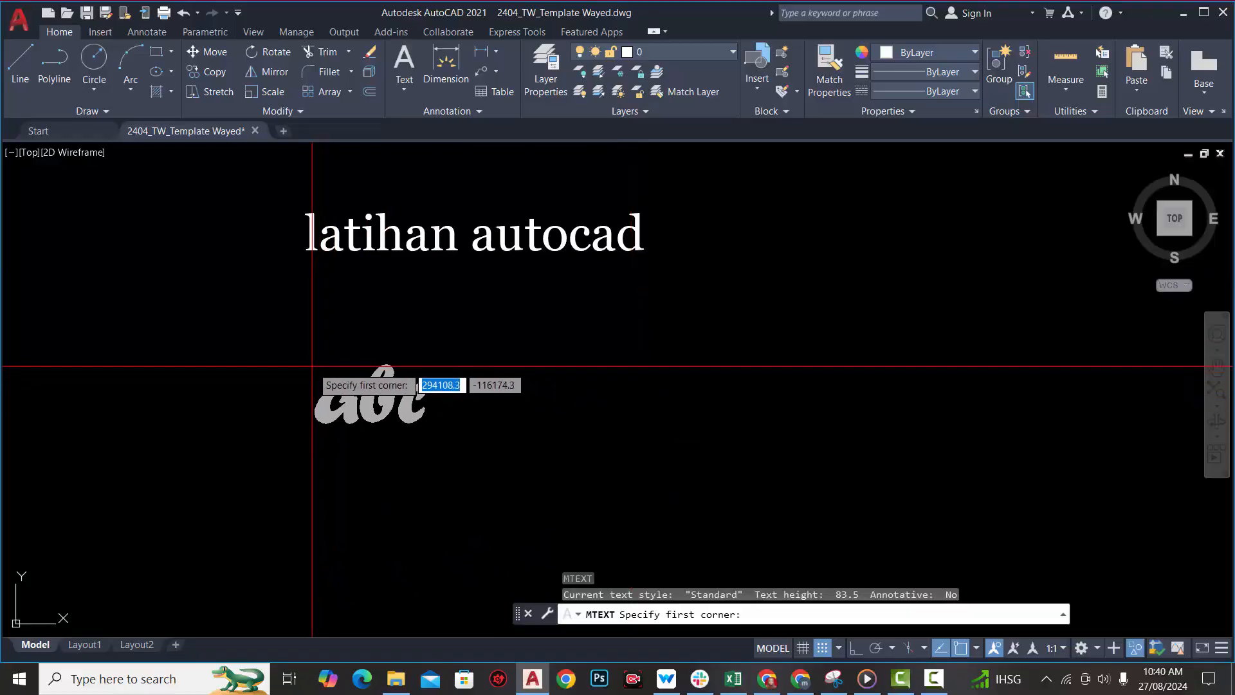
click(296, 340)
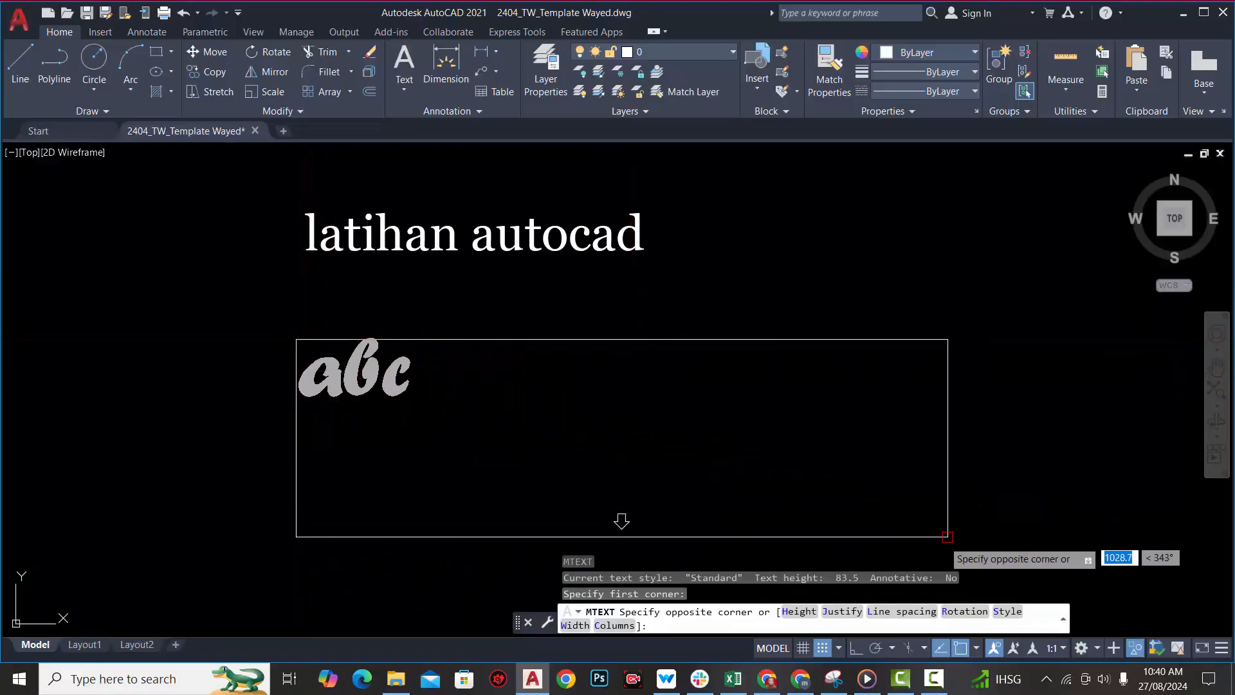
click(821, 529)
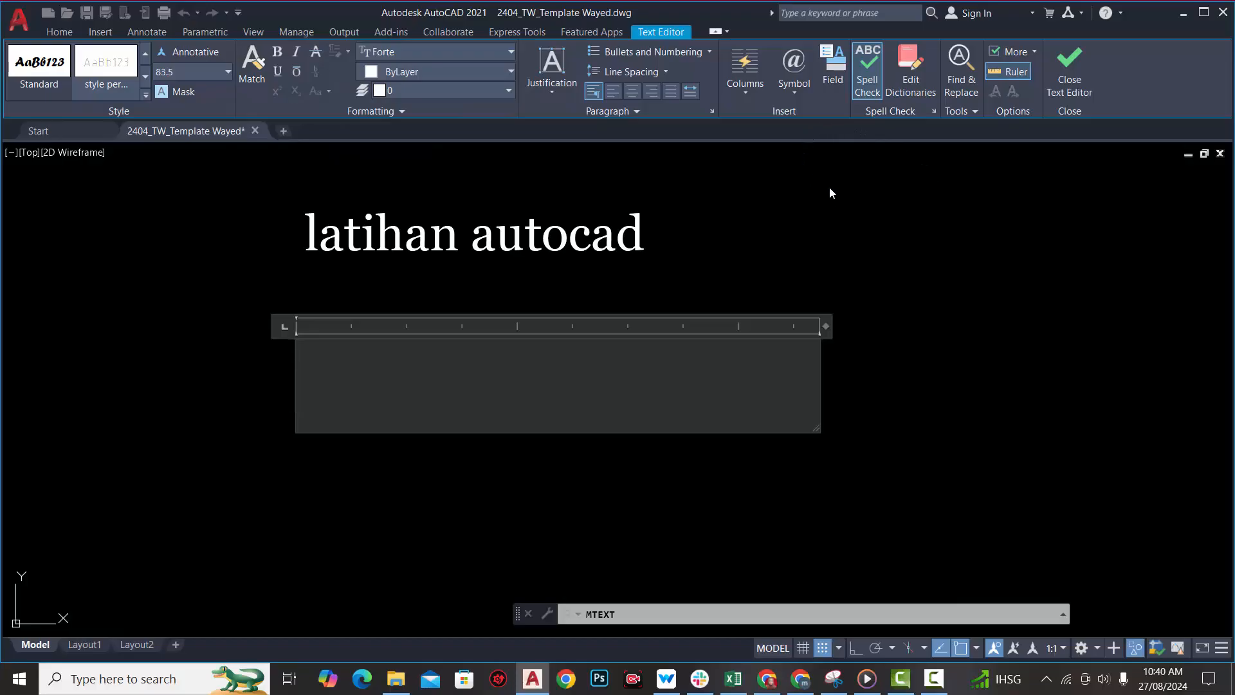
click(800, 91)
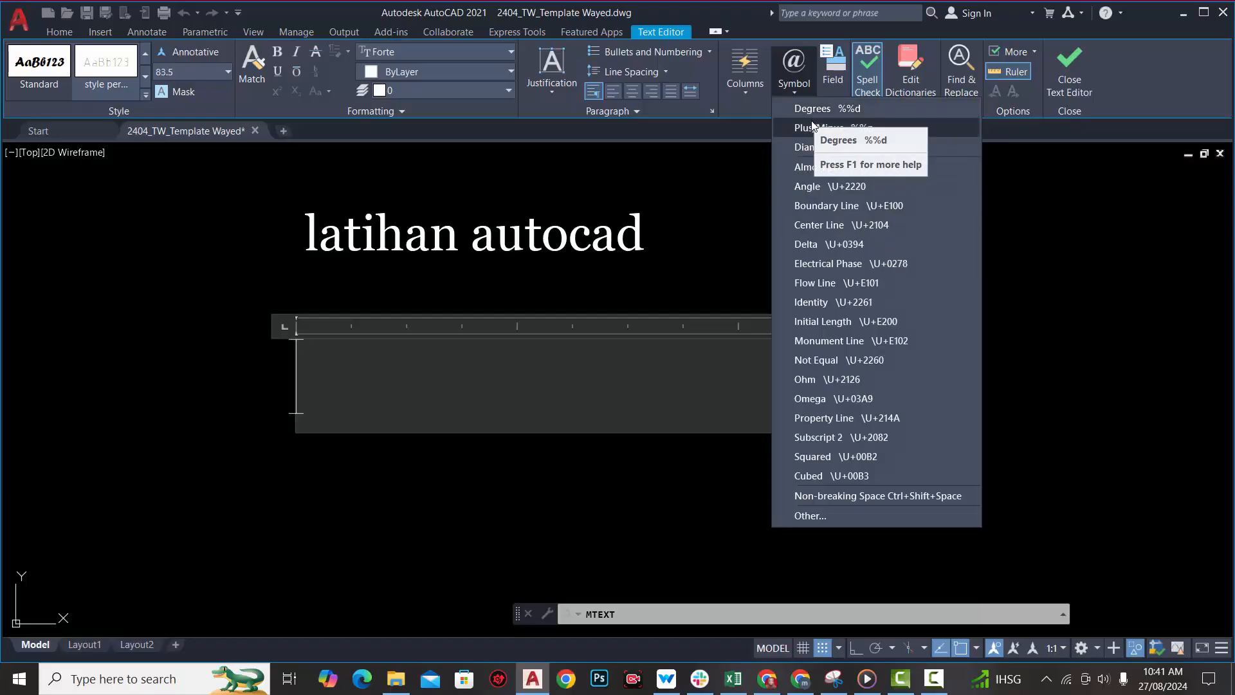
click(364, 379)
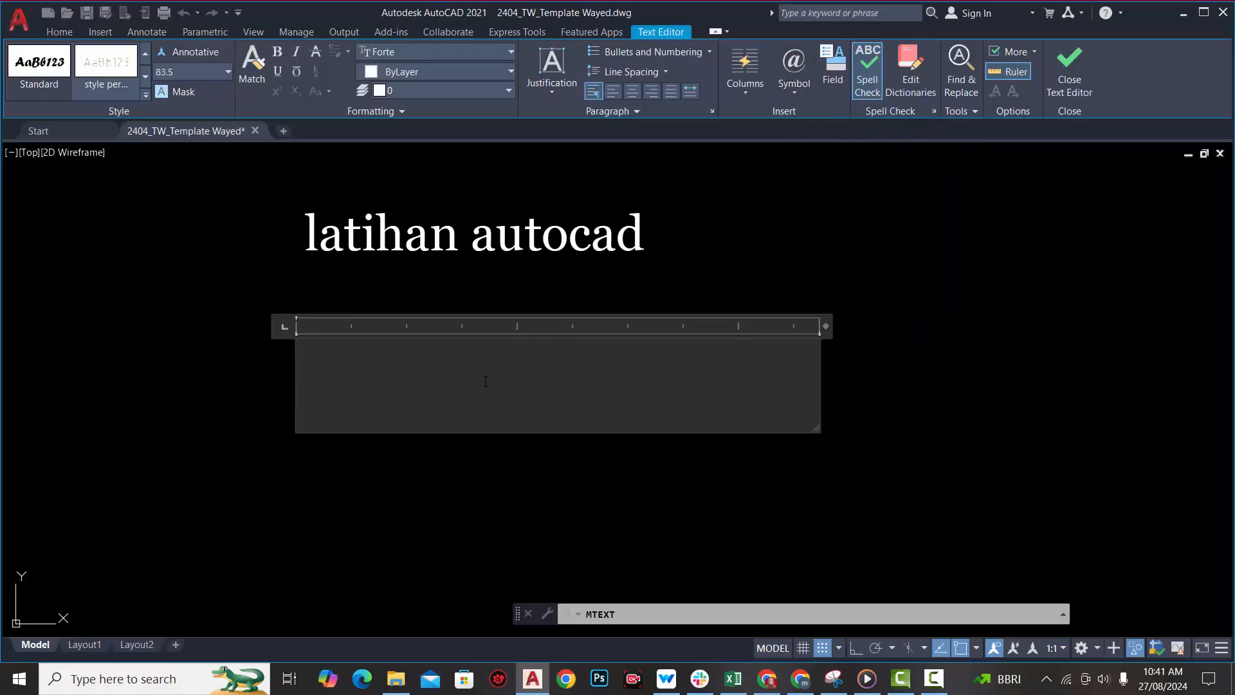
text(90)
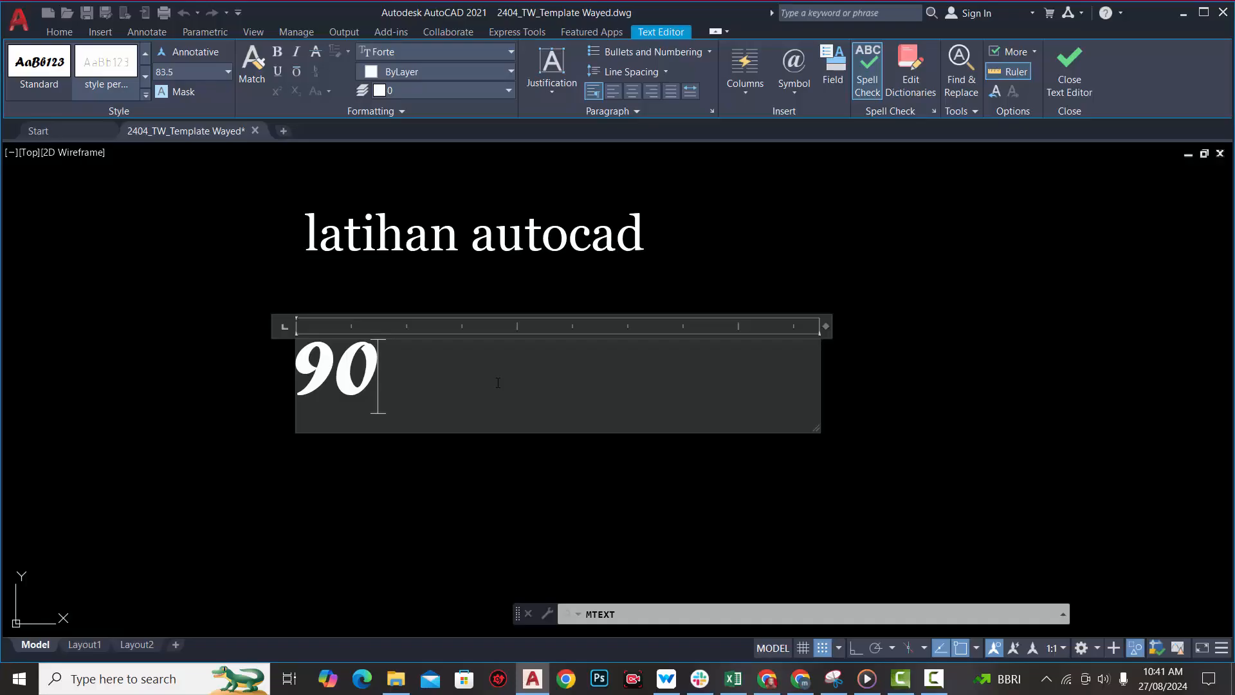
text(%%)
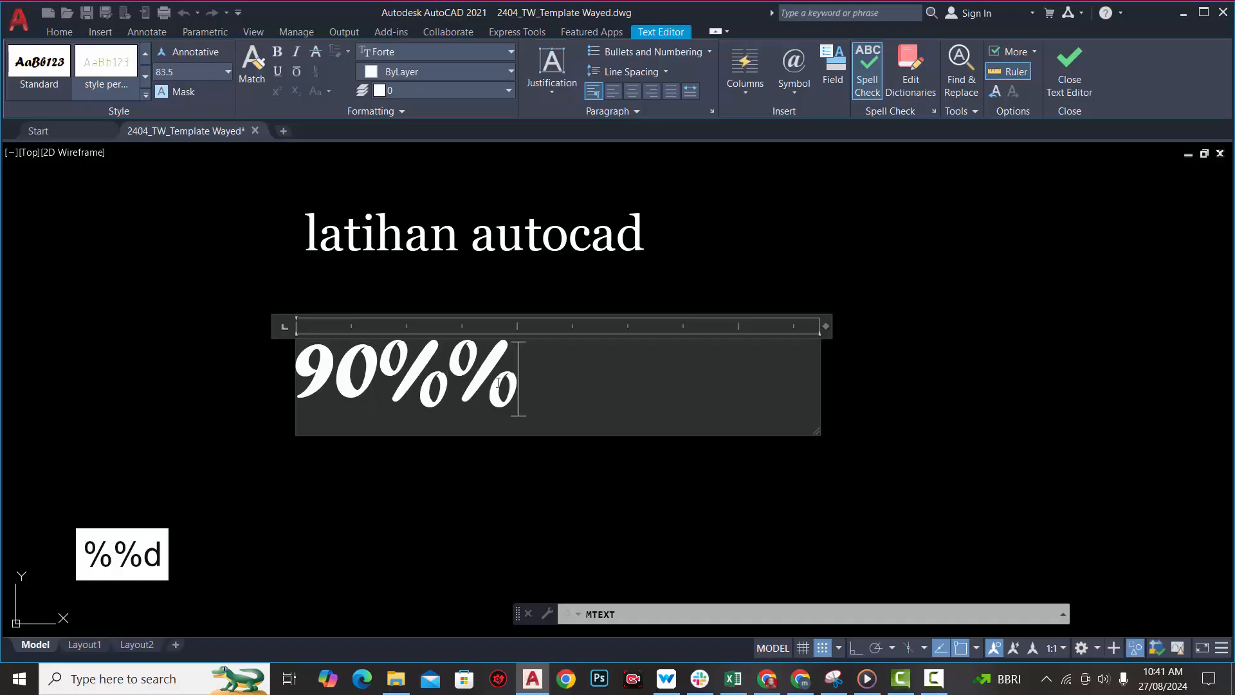
text(d)
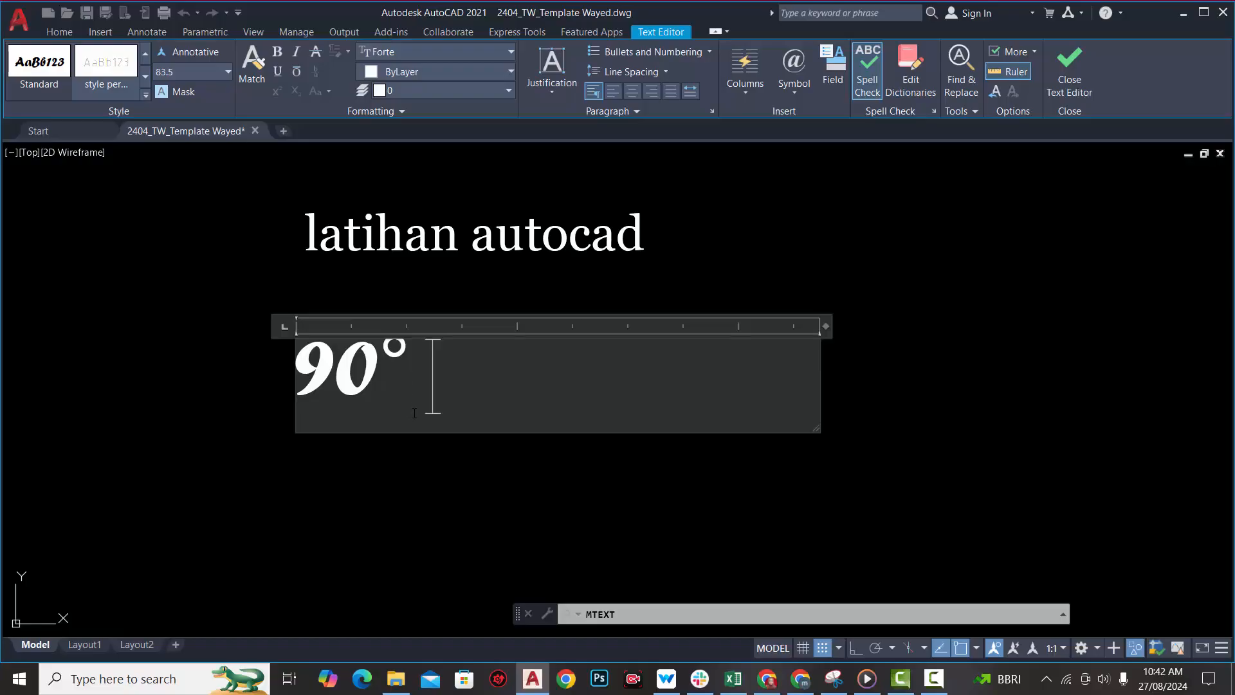
- Append a plus/minus symbol with the code %%p and a diameter symbol with %%c after the 90°
text(%%p)
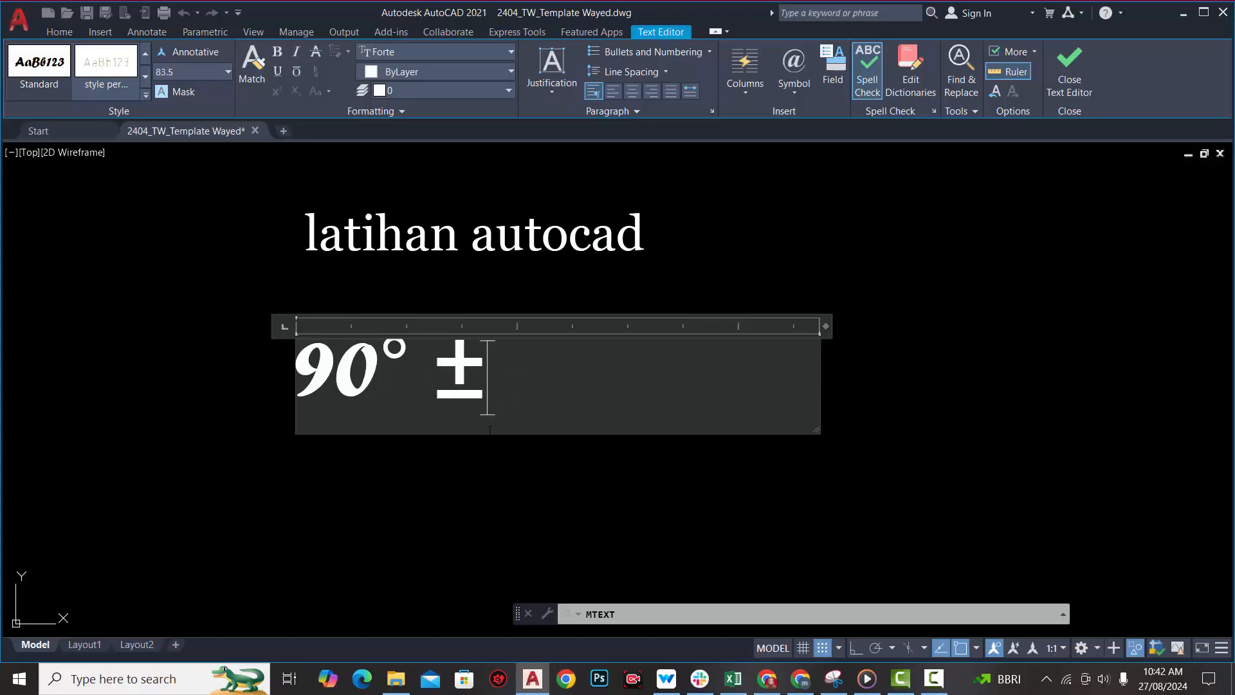
click(794, 71)
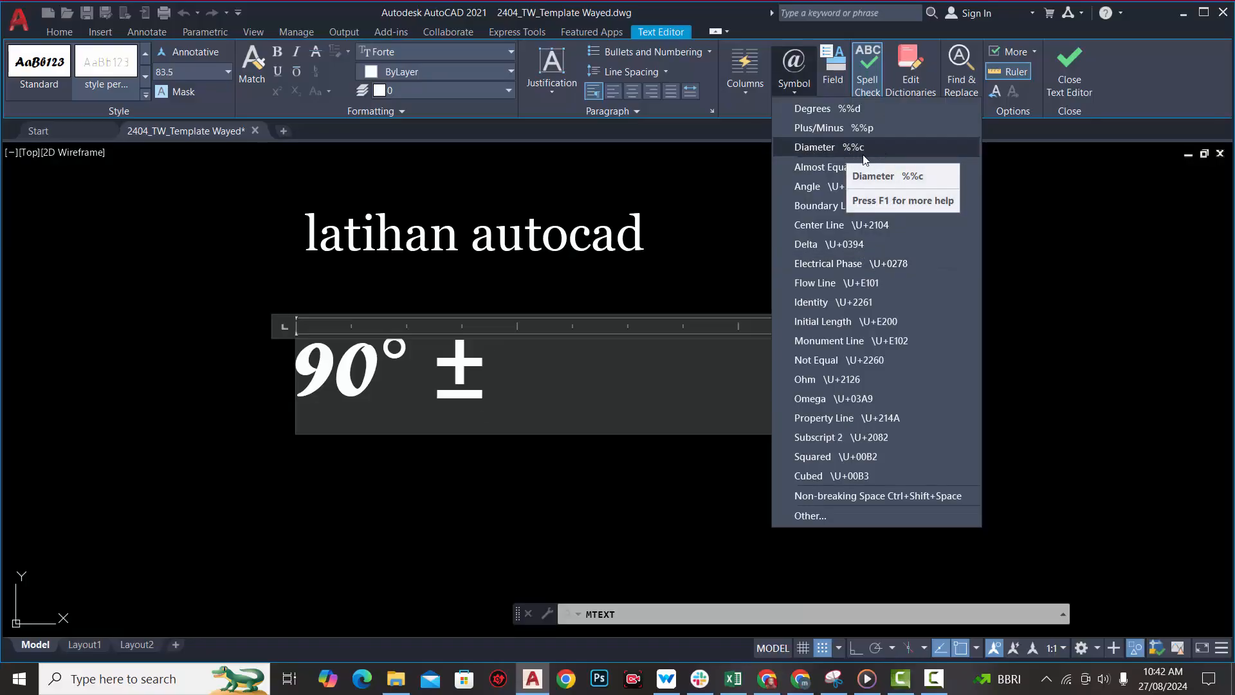
click(524, 373)
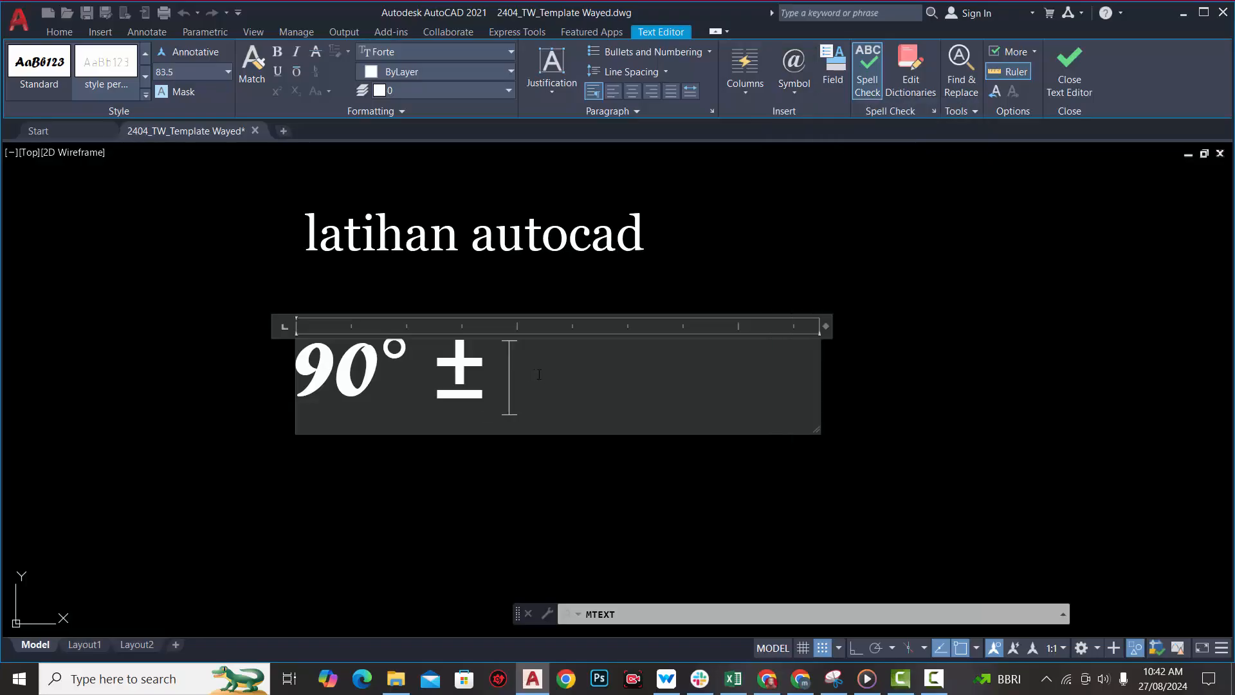
text(%%c)
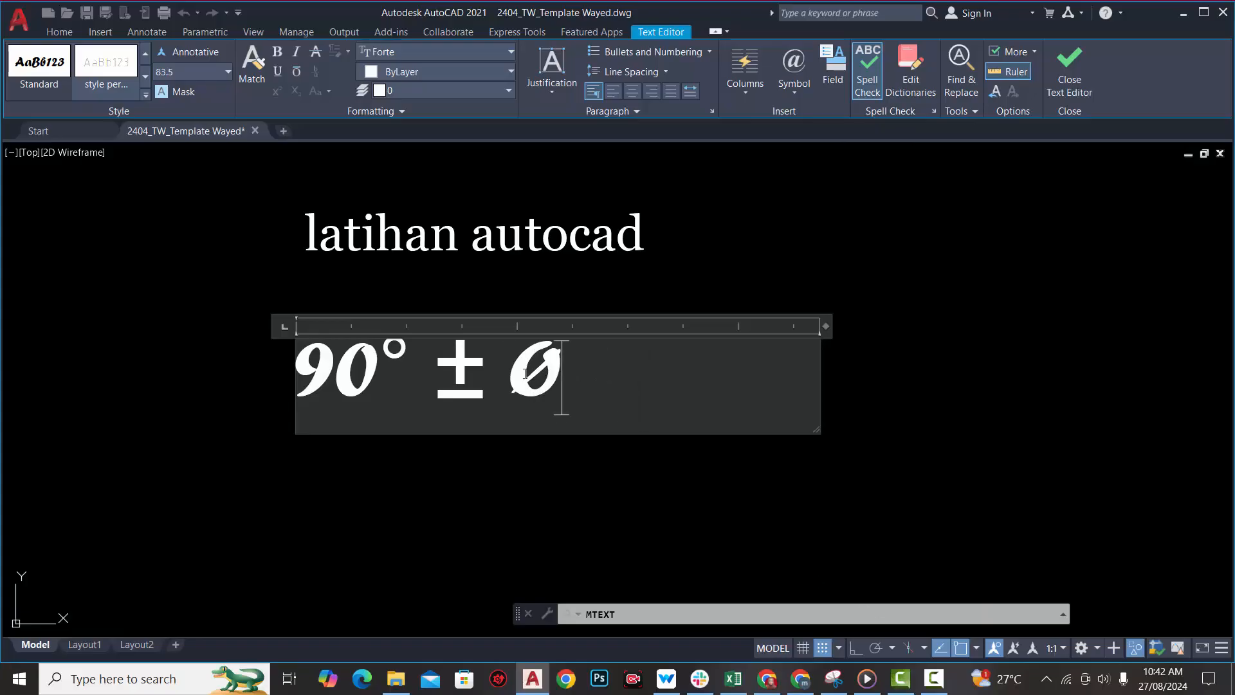
- Change the font of the whole symbol text to gdt and finish editing it
key(shift+Left)
key(shift+Left)
key(shift+Left)
key(shift+Left)
key(shift+Left)
key(shift+Left)
key(shift+Left)
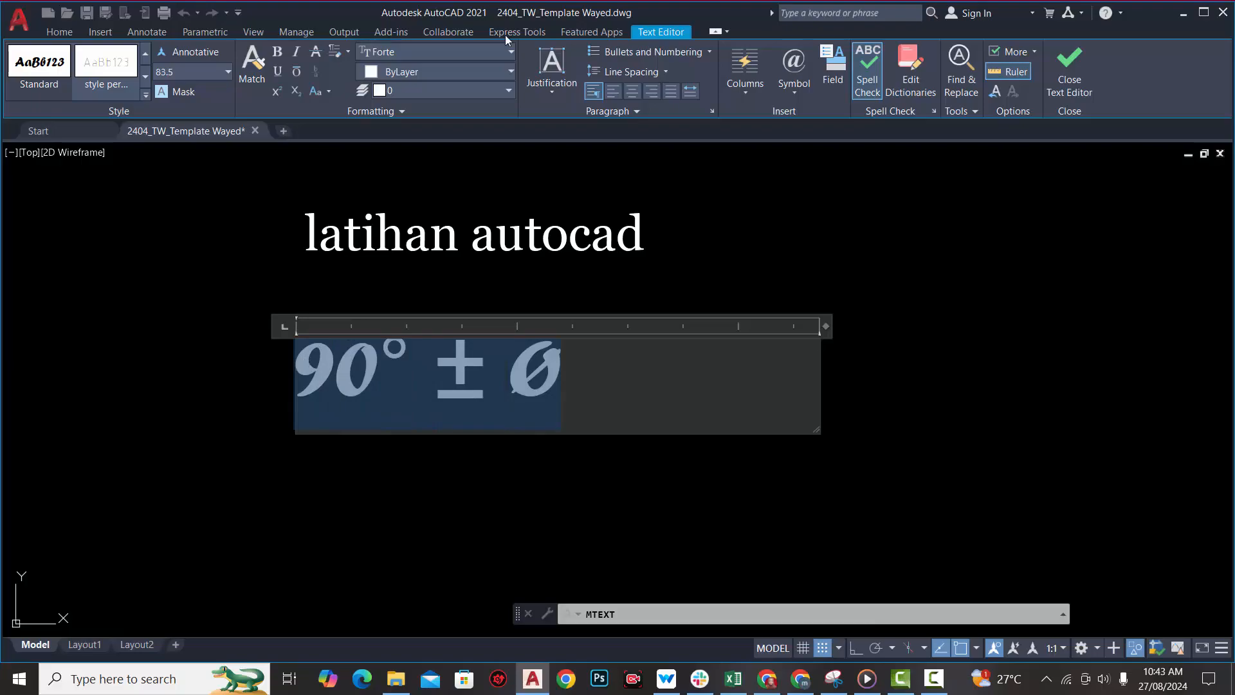
click(497, 53)
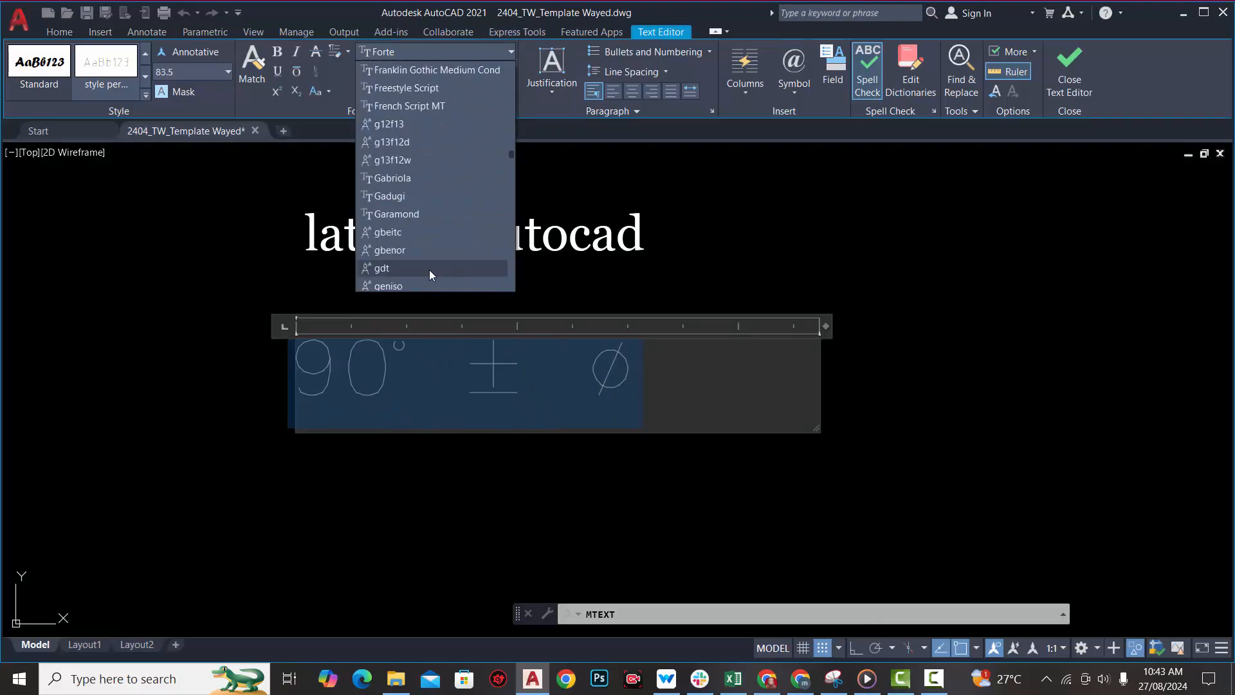
click(430, 268)
click(644, 374)
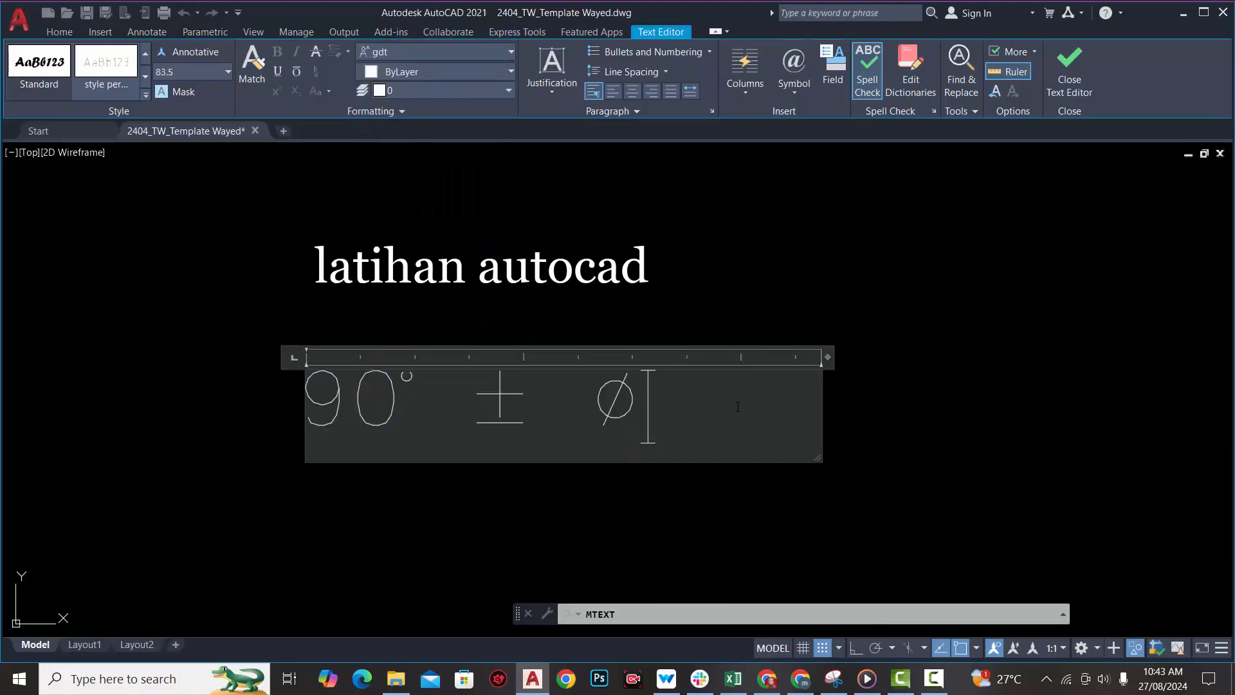
click(834, 361)
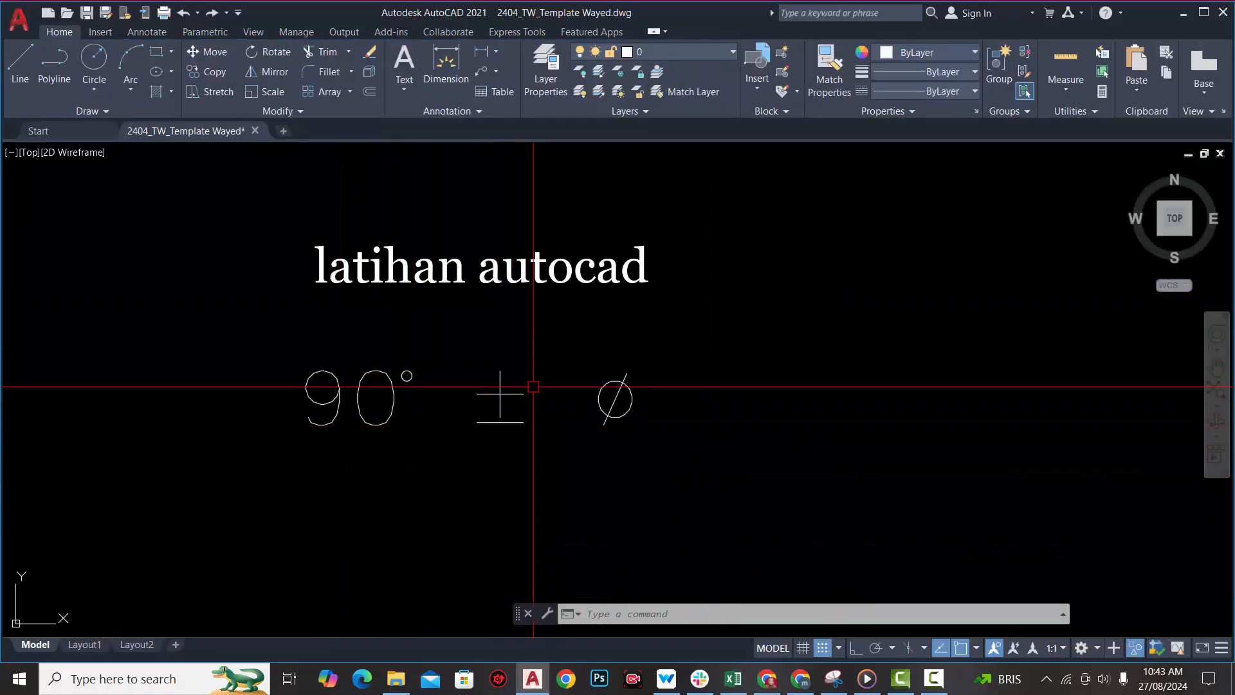
- Start a single-line text to the right of the 90° ± Ø text, with height 83.5 and rotation angle 0
click(407, 87)
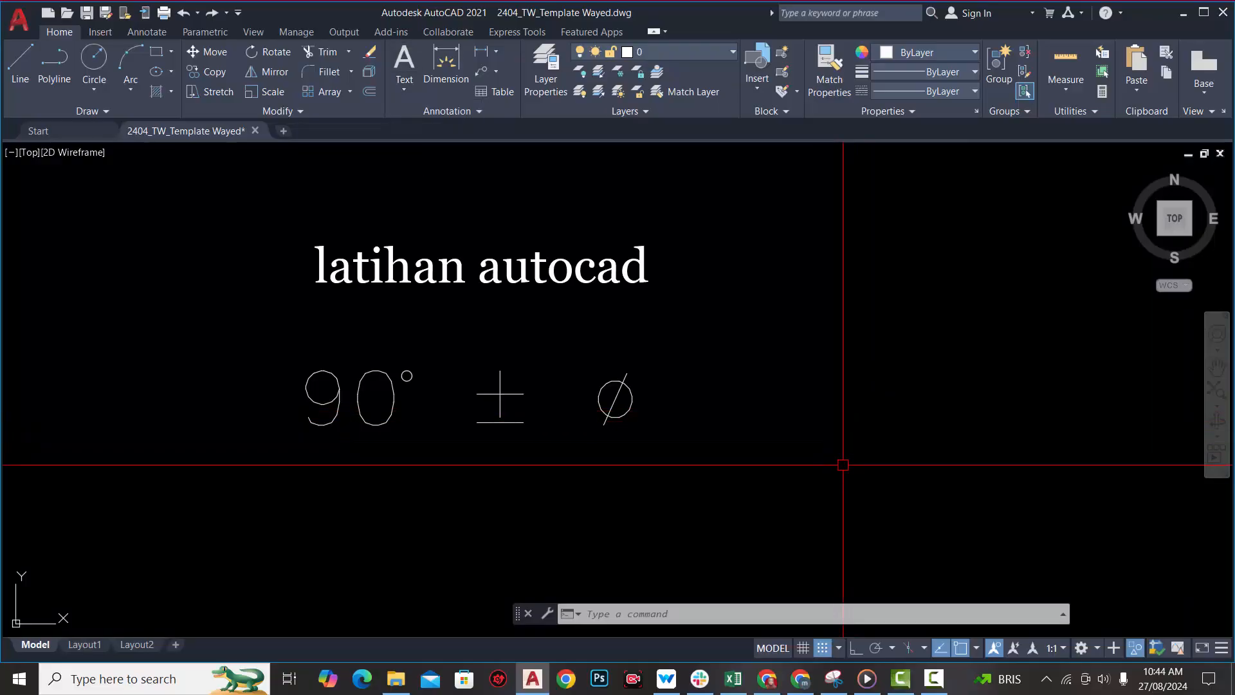
text(TEXT)
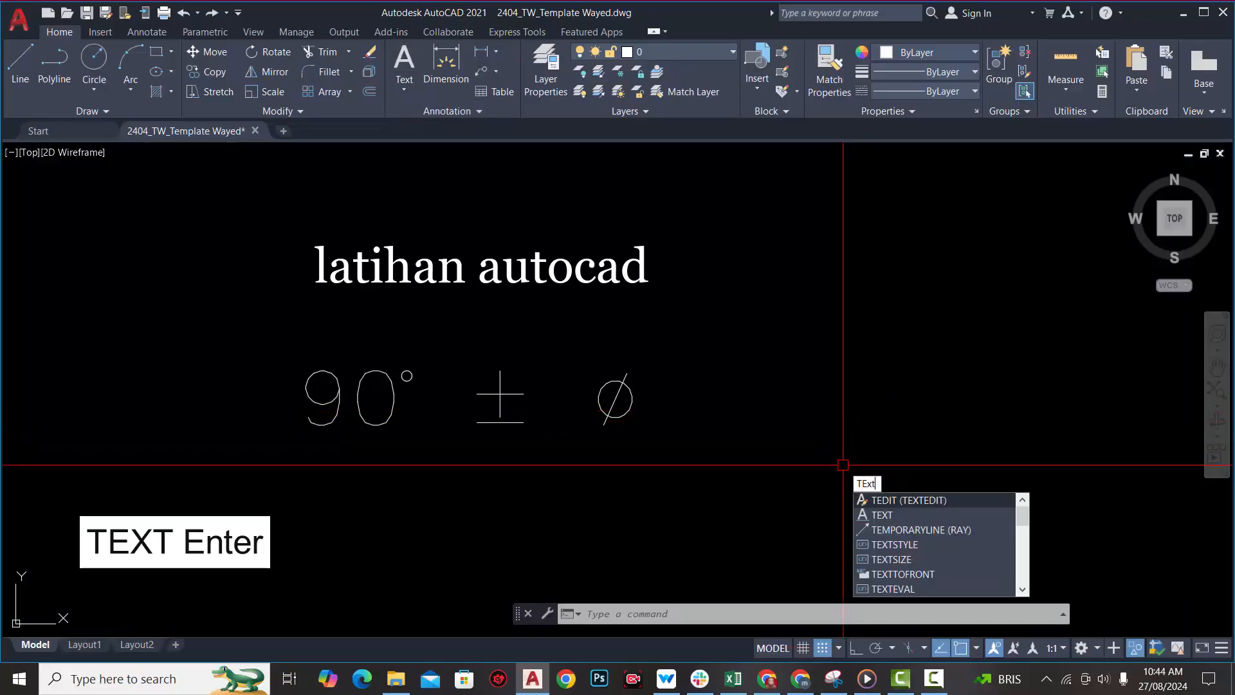
key(Return)
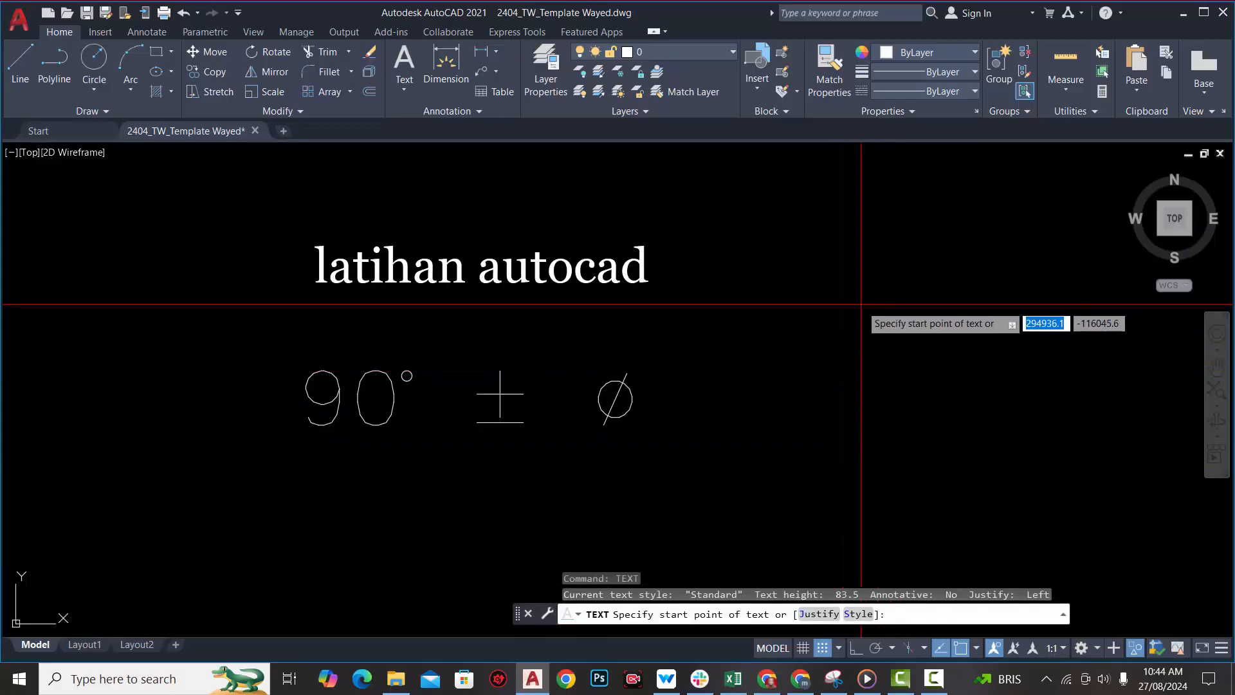
click(890, 400)
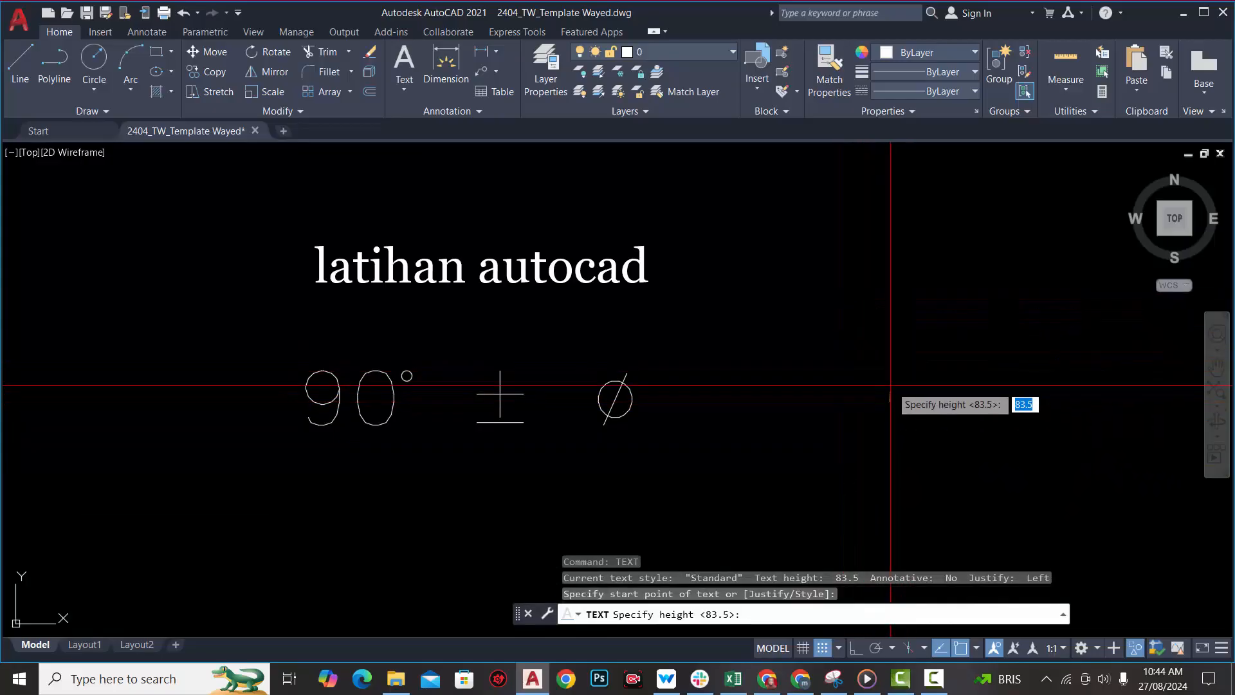
key(Return)
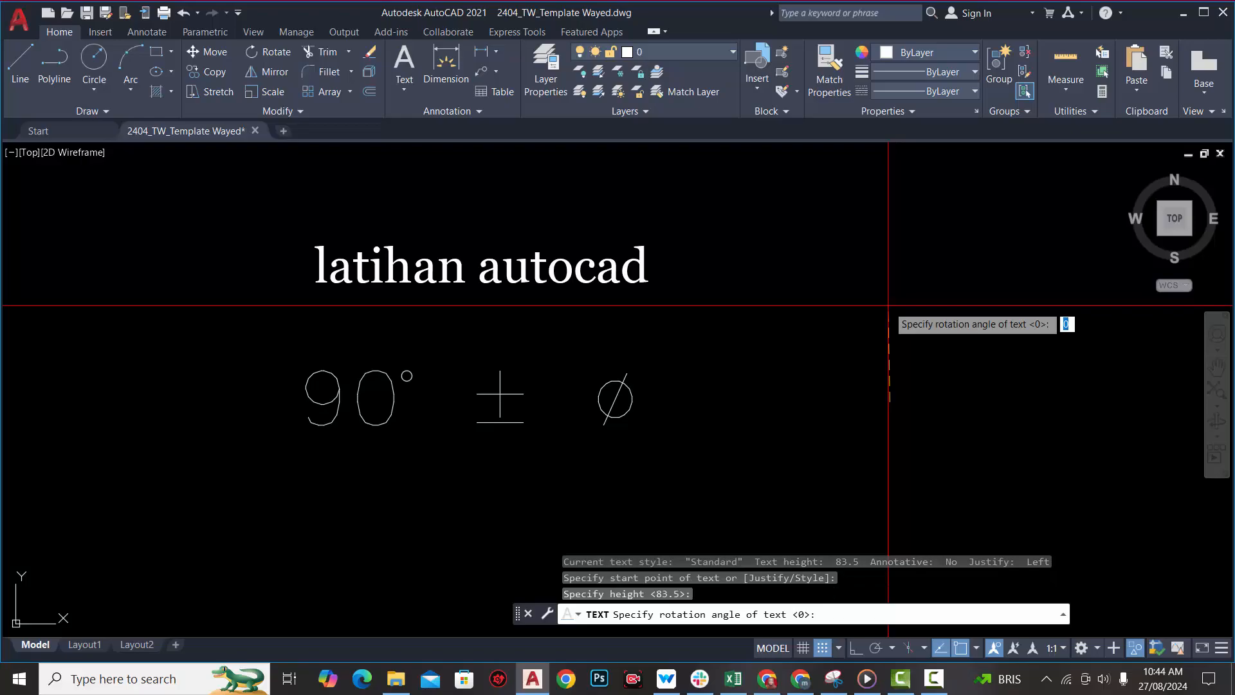
text(0)
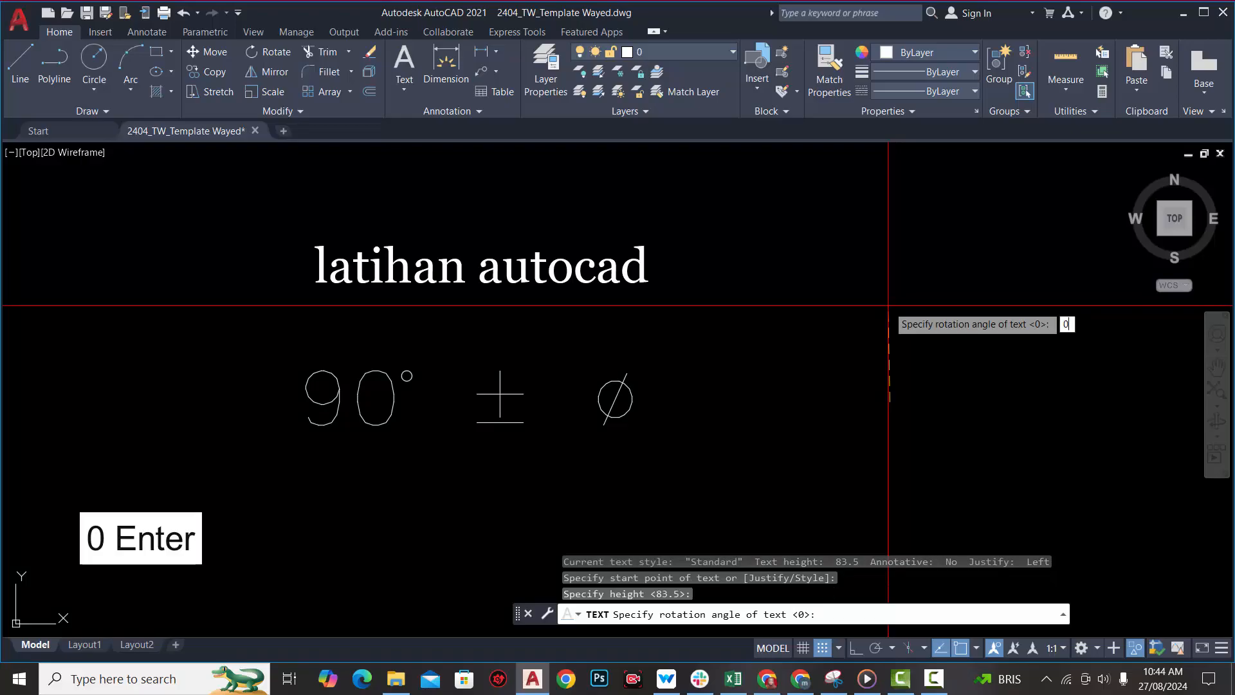
key(Return)
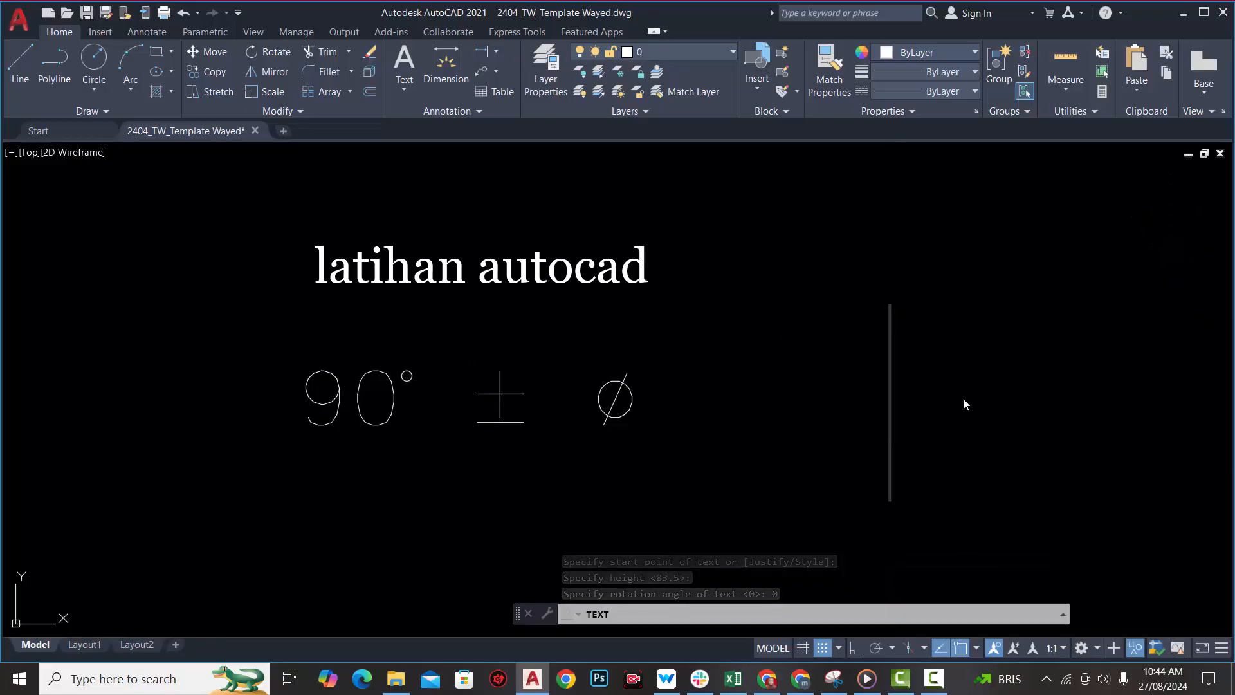
- Enter degree, plus/minus and diameter symbols in the single-line text using the codes %%d, %%p and %%c, separated by spaces
text(%%d)
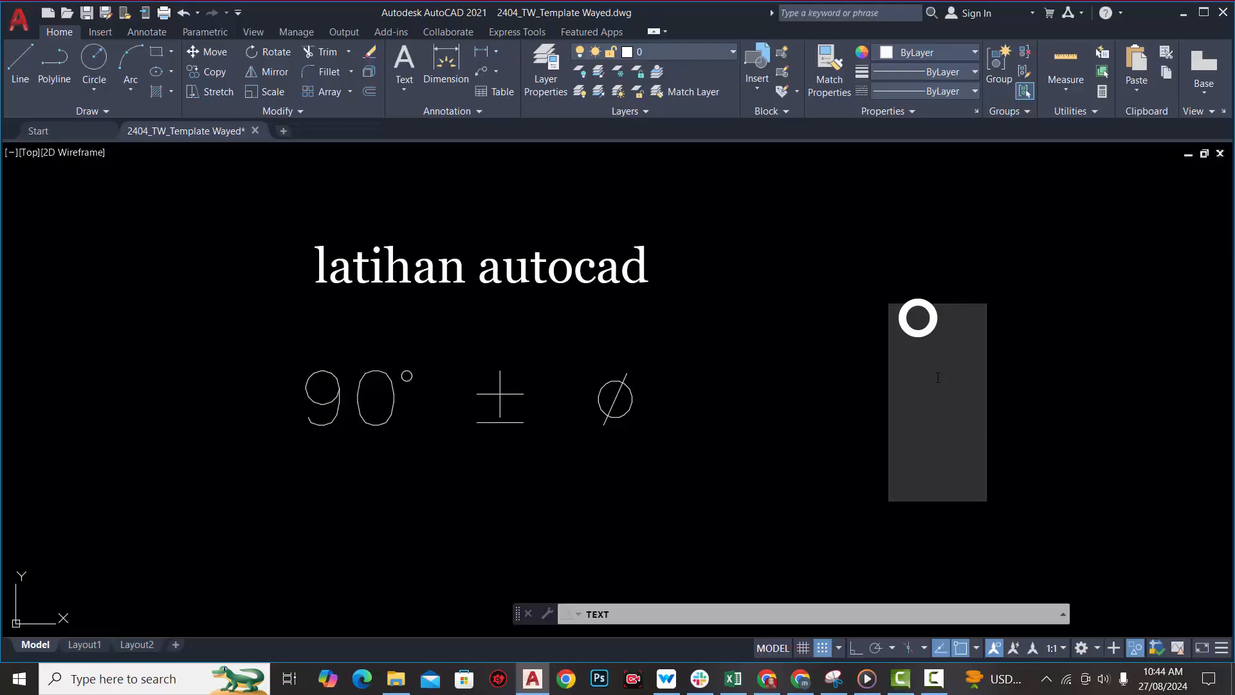
text( %%p)
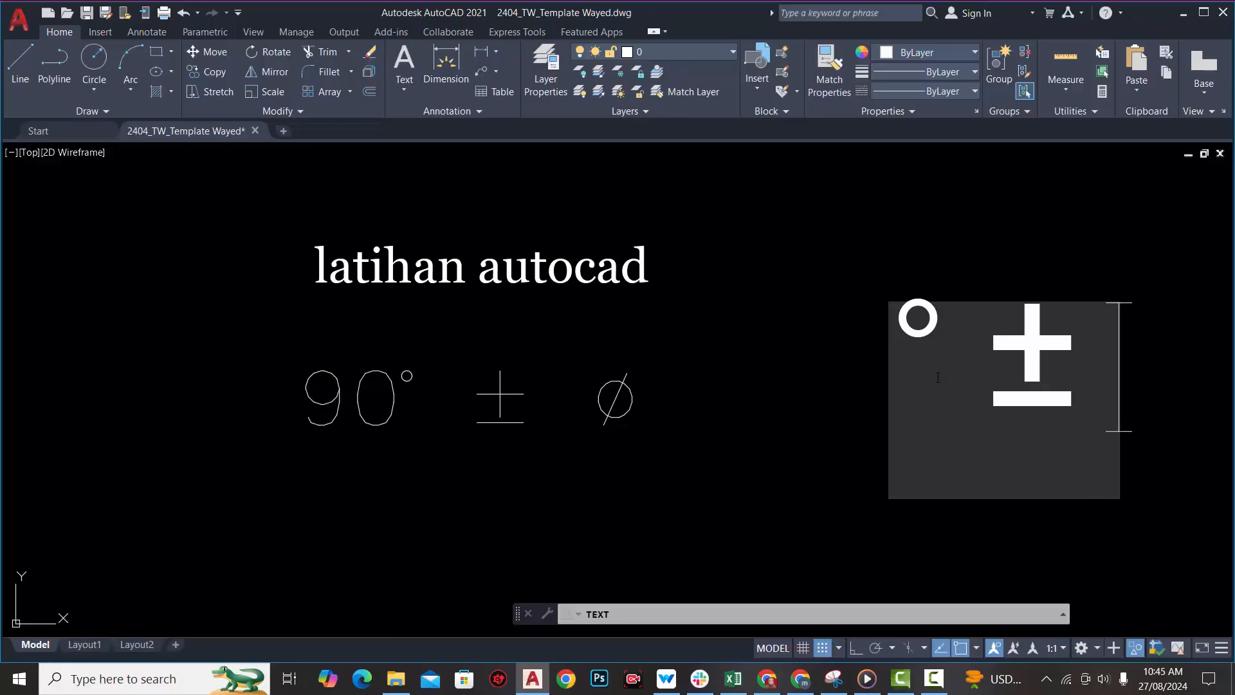
text(%%c)
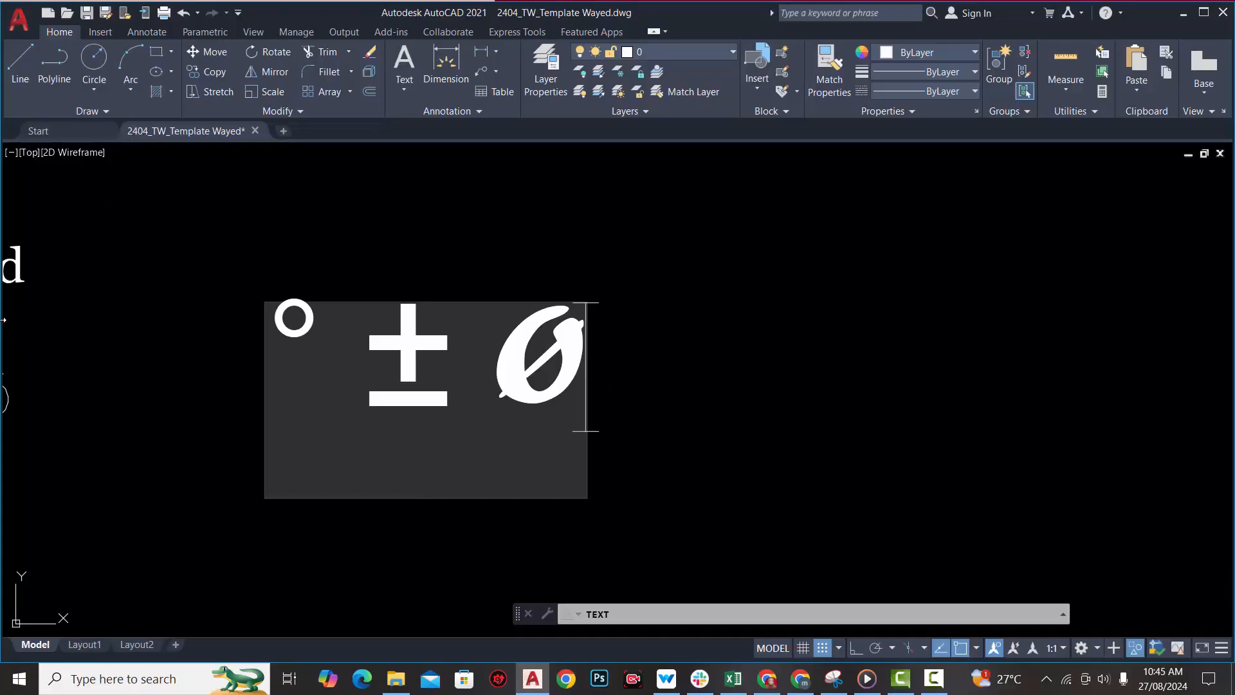
- Read the symbol insertion methods, control codes and Unicode strings on the Autodesk help page in the browser
drag(4, 320, 495, 337)
scroll(269, 283, down, 1)
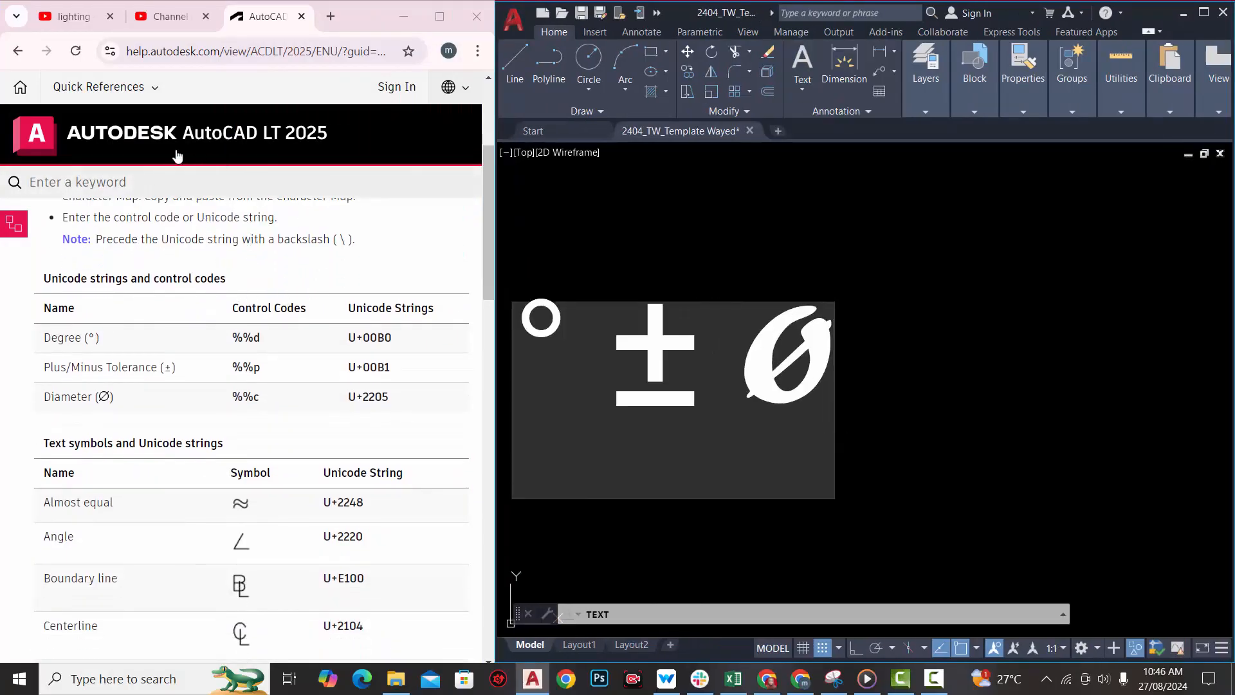
scroll(243, 262, up, 2)
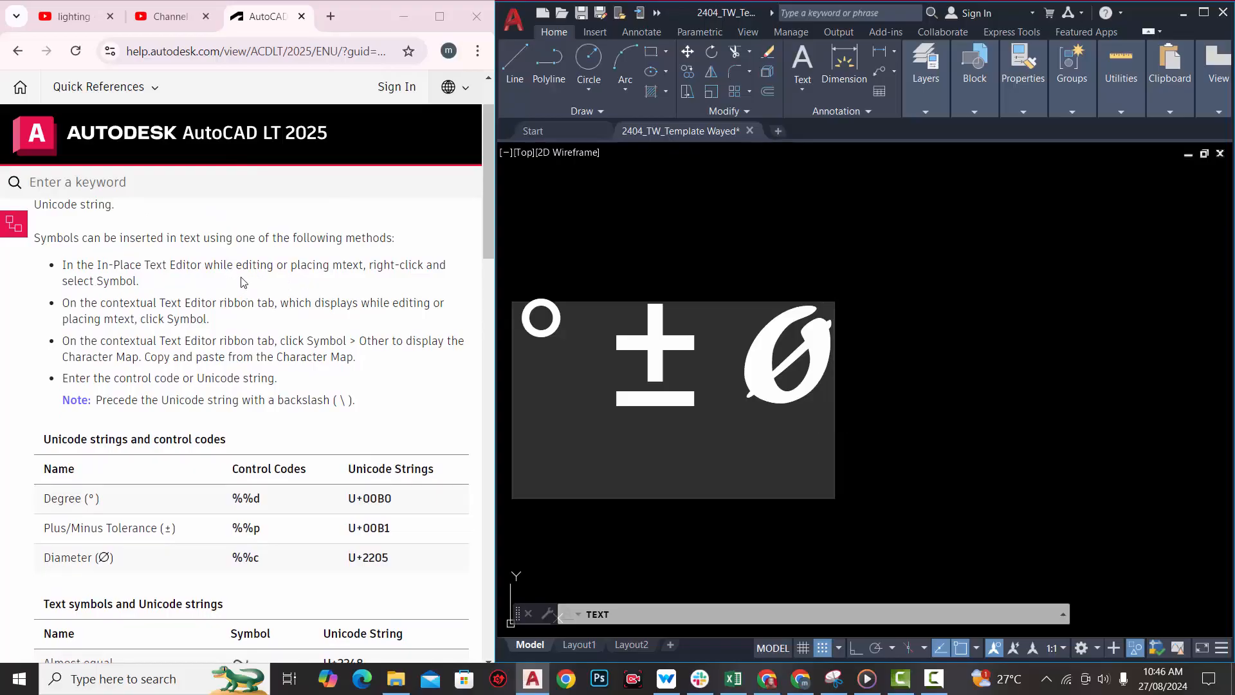
scroll(243, 282, down, 3)
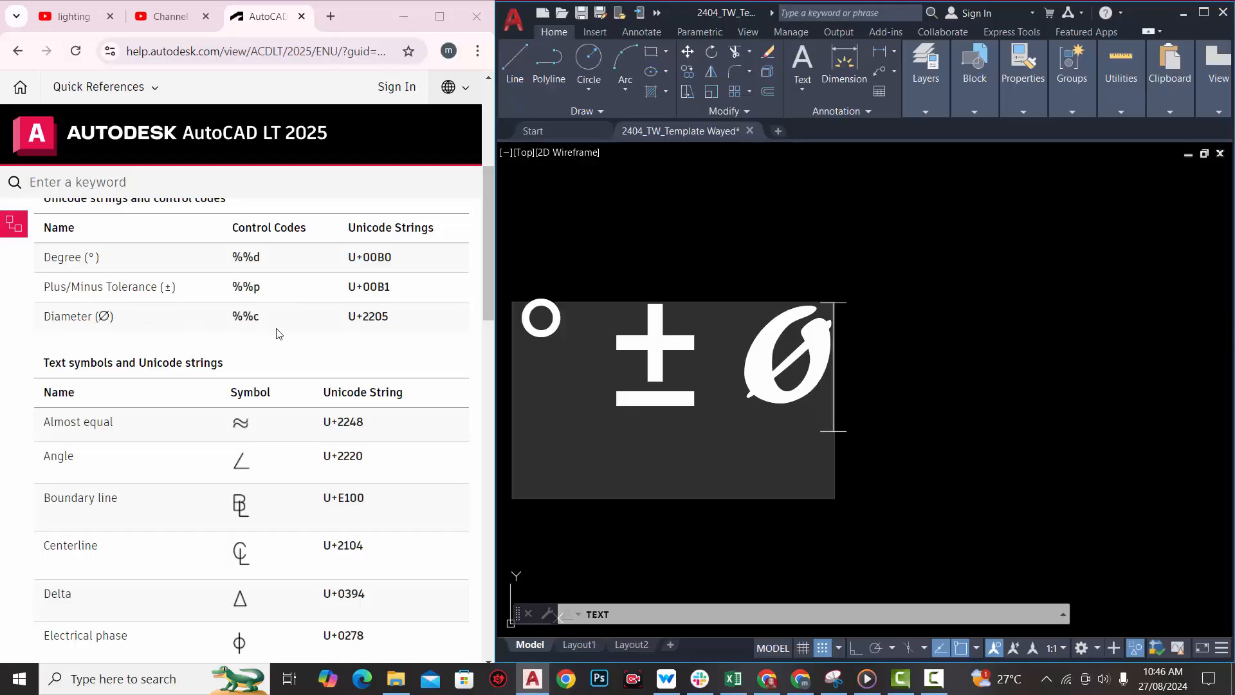
scroll(264, 327, down, 3)
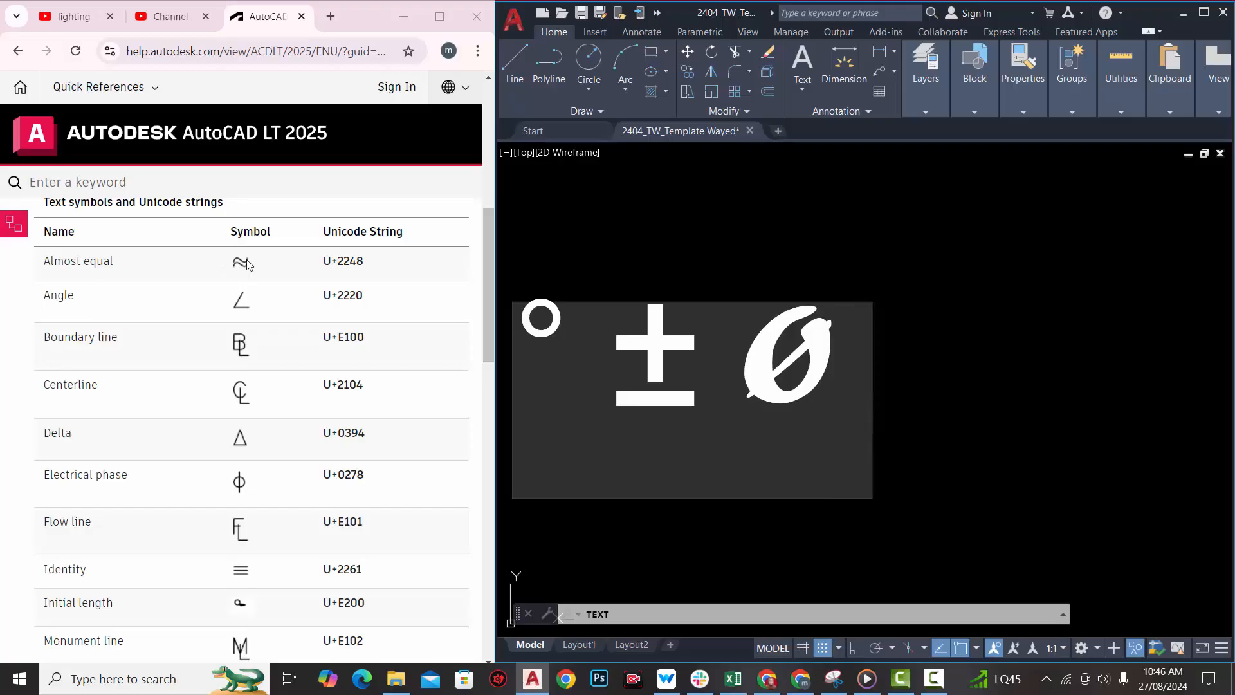
scroll(369, 255, up, 1)
scroll(369, 255, up, 5)
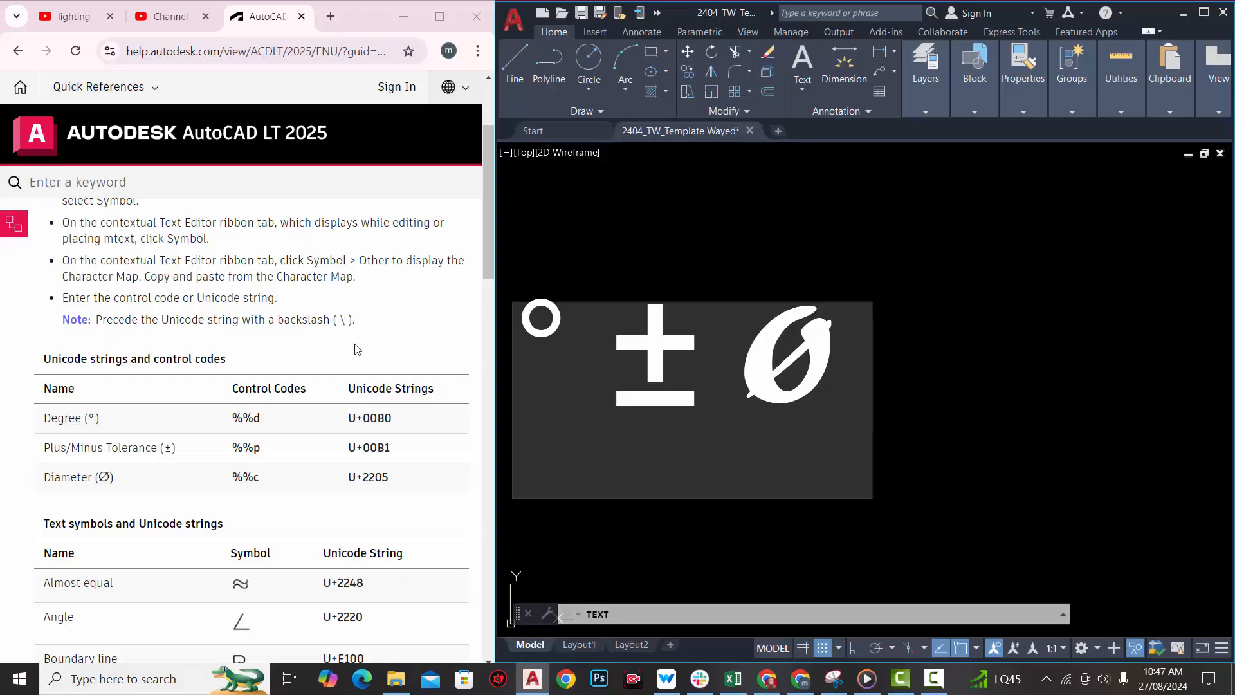
- Append an almost equal symbol after the diameter symbol in the single-line text using the Unicode string \U+2248
scroll(322, 335, down, 2)
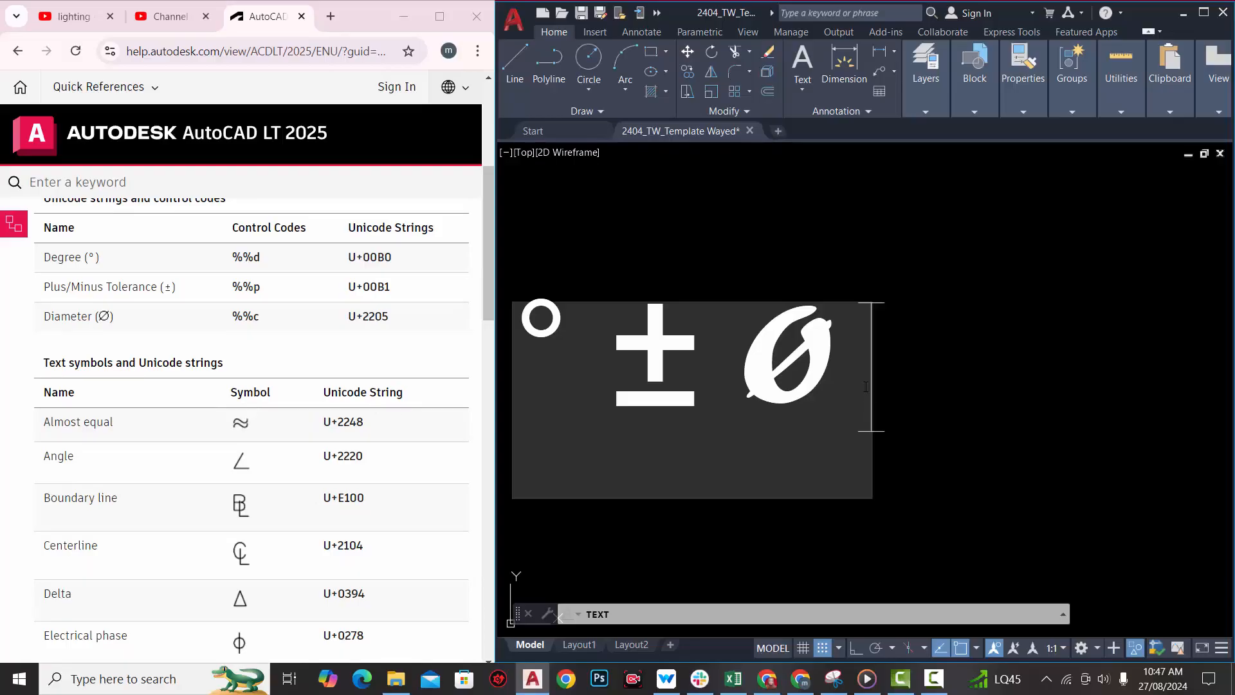
text(\)
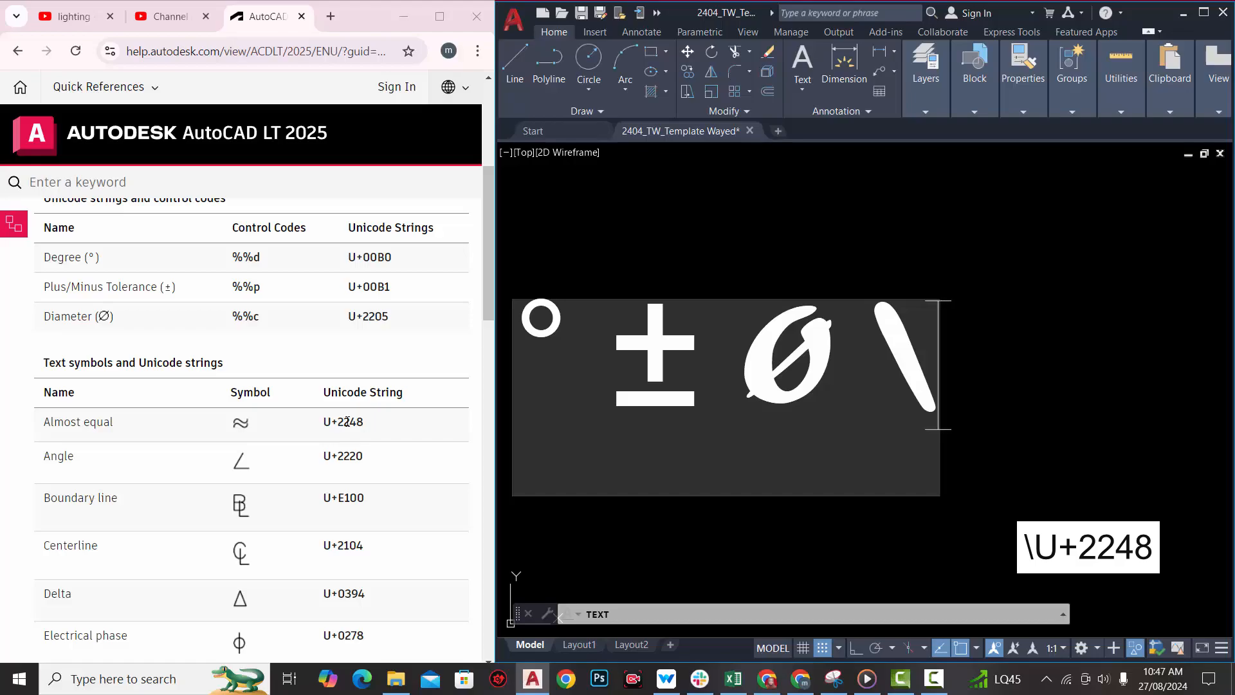
text(u+2248)
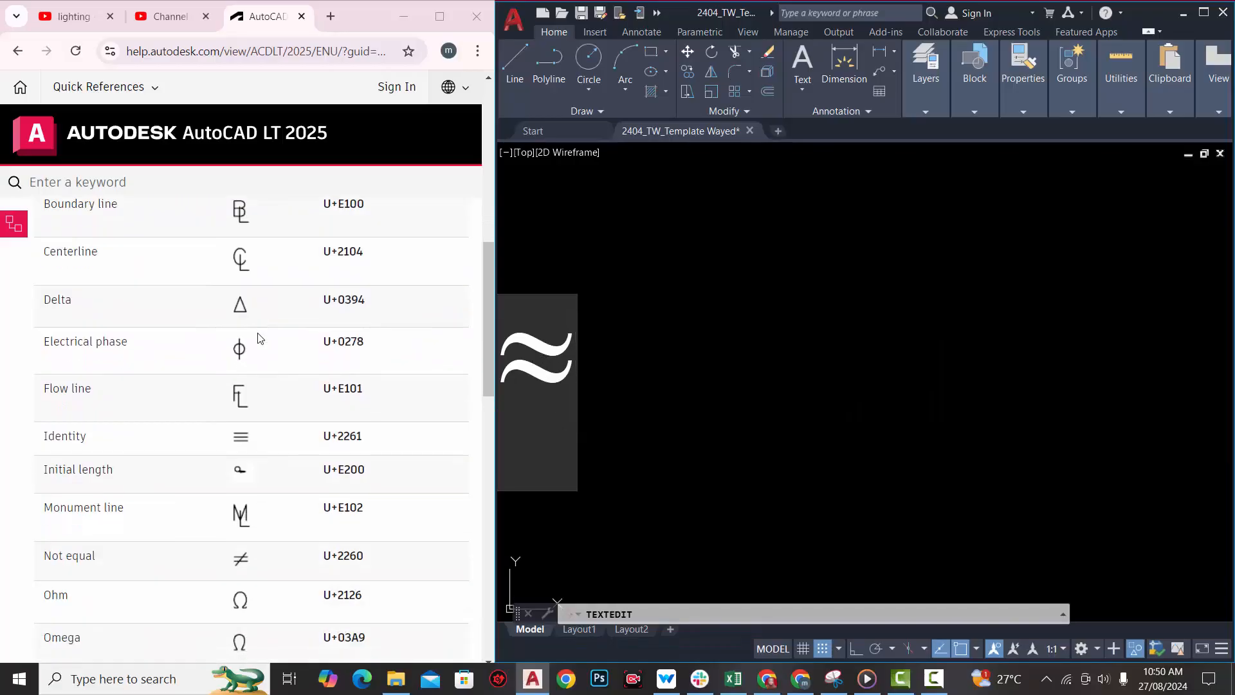
- Find the not equal symbol in the help table and append it to the text with the Unicode string \U+2260
scroll(259, 341, down, 3)
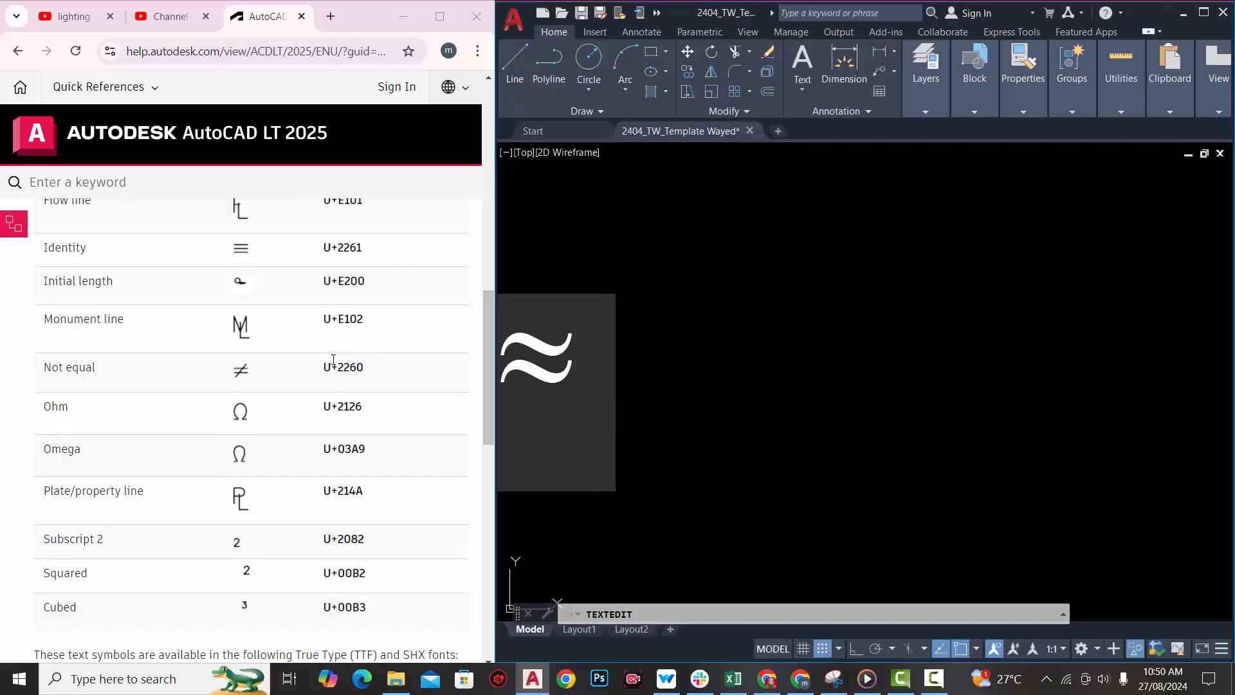
text(\)
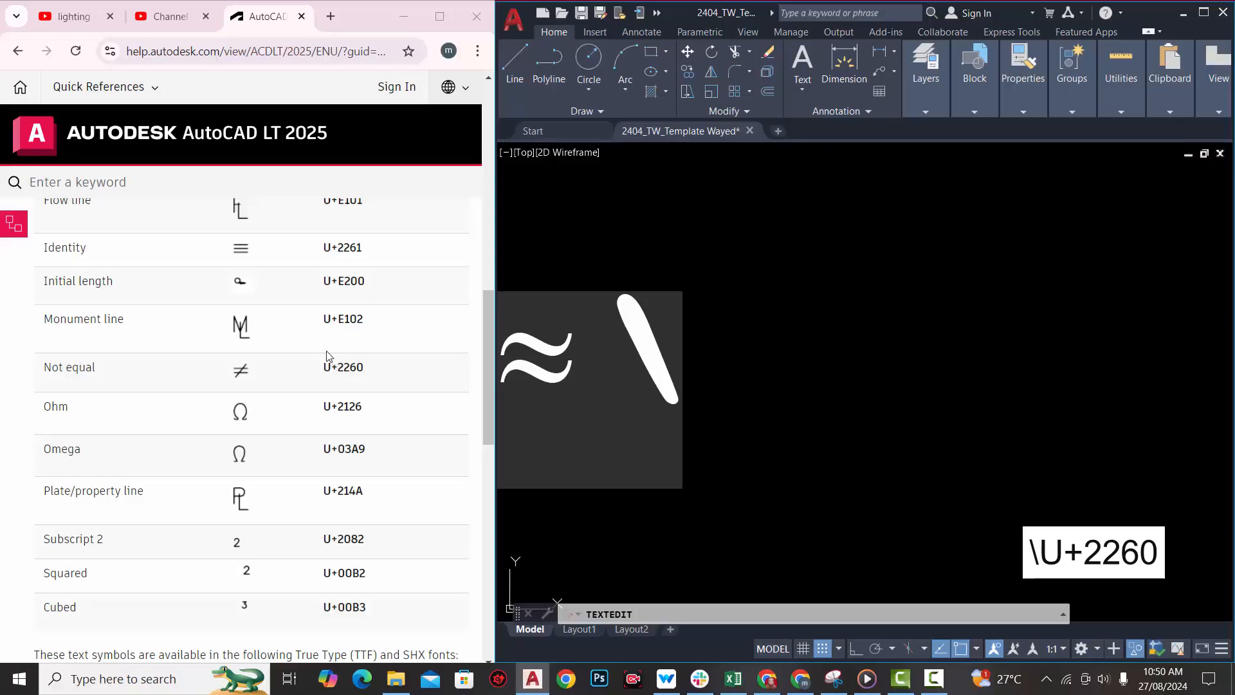
text(u+)
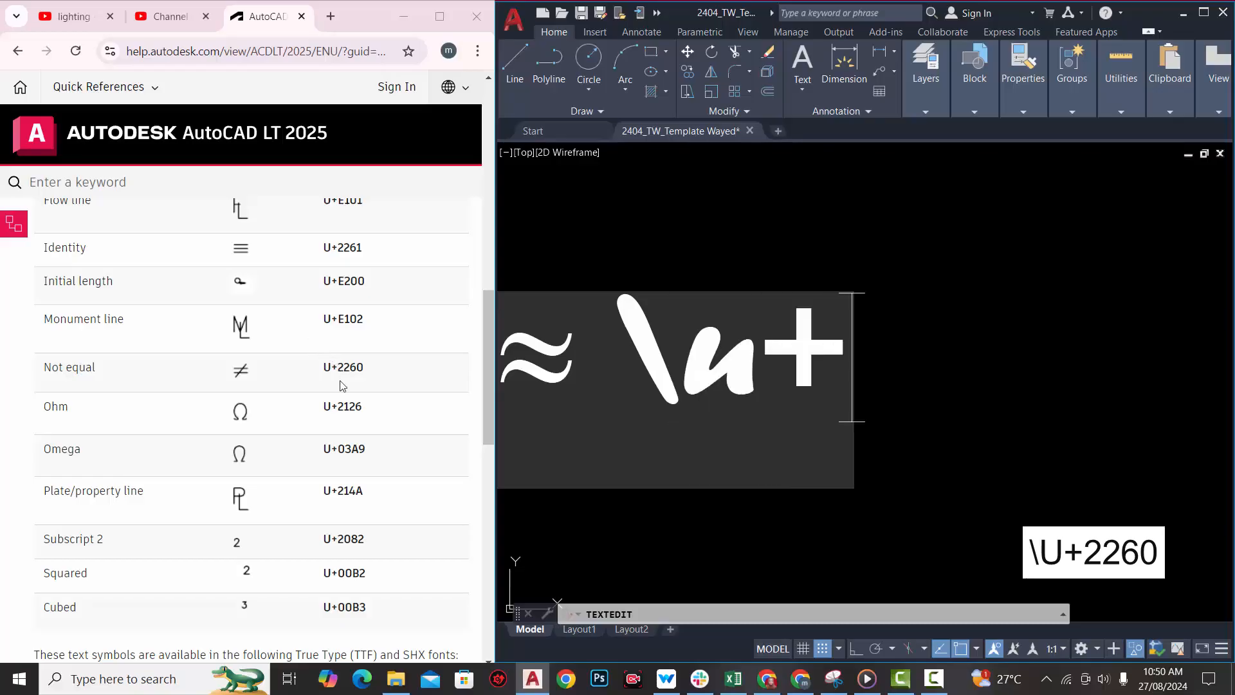
text(2260)
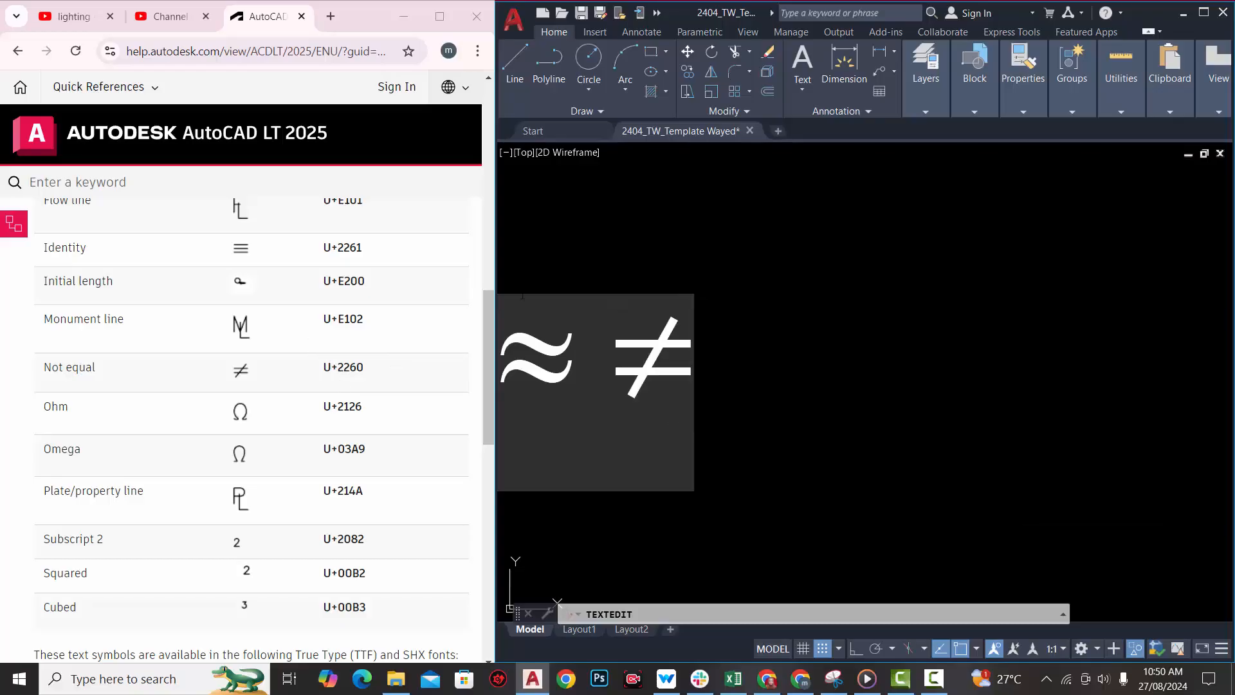
- Look through the remaining text symbols and their Unicode strings in the help table
scroll(281, 414, down, 2)
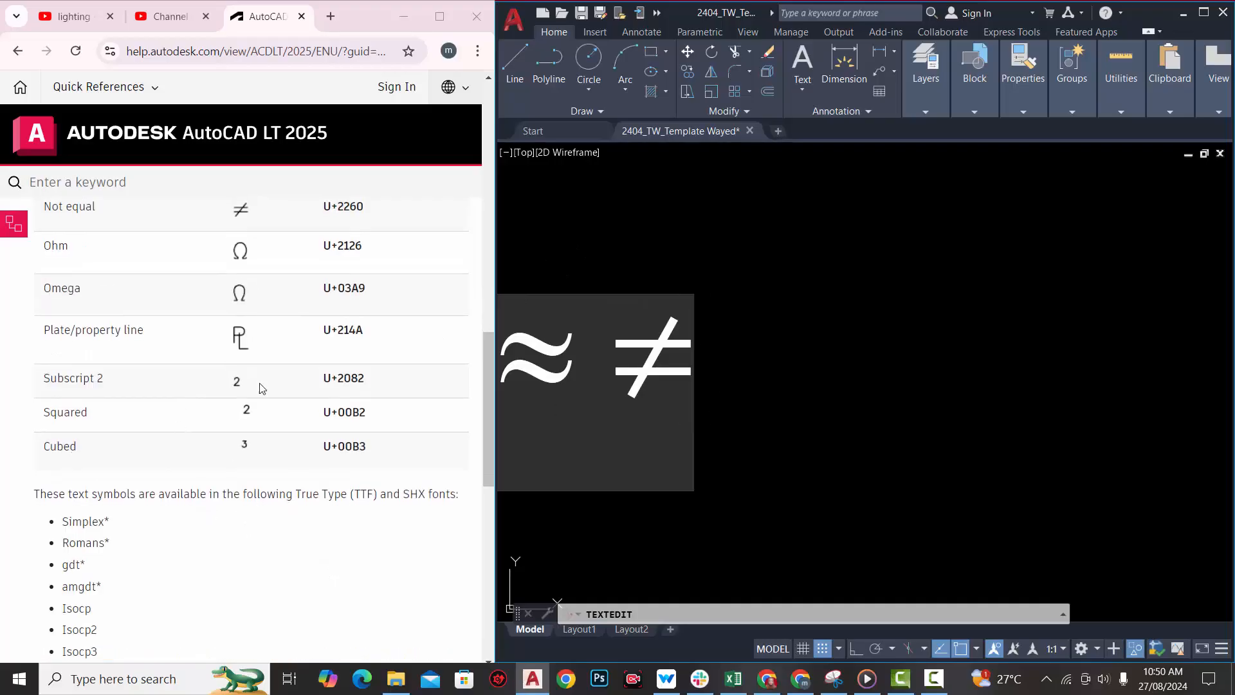
scroll(270, 418, down, 1)
scroll(269, 419, up, 5)
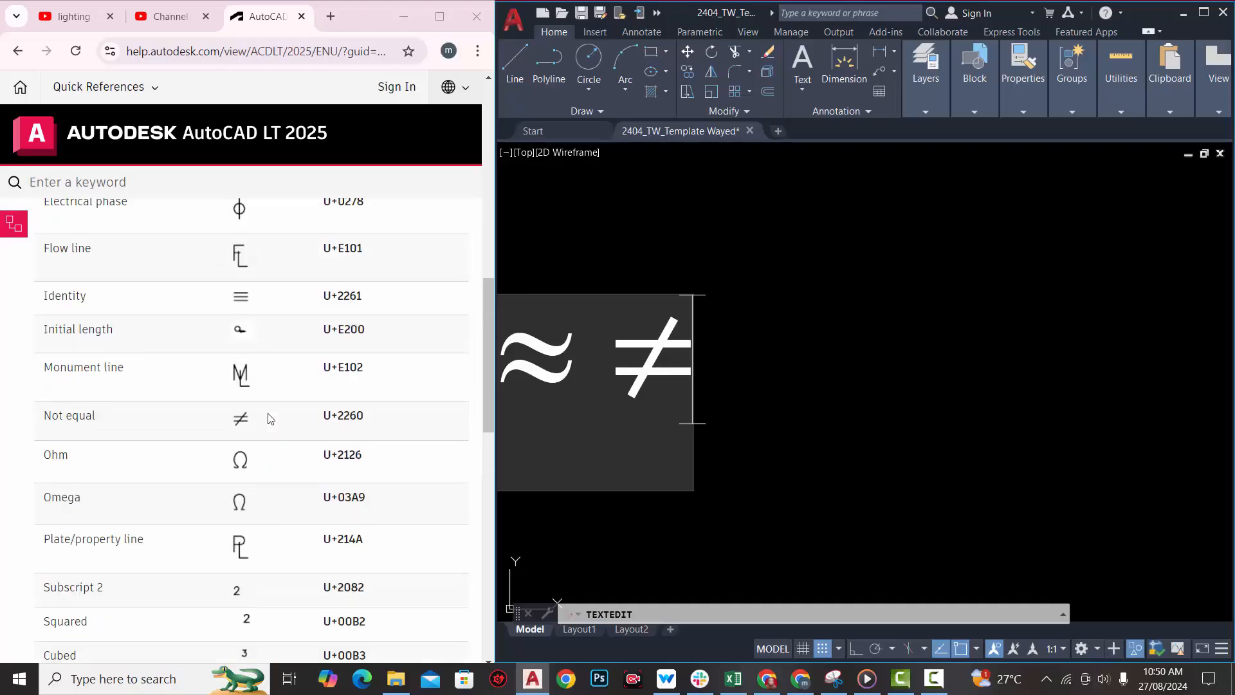